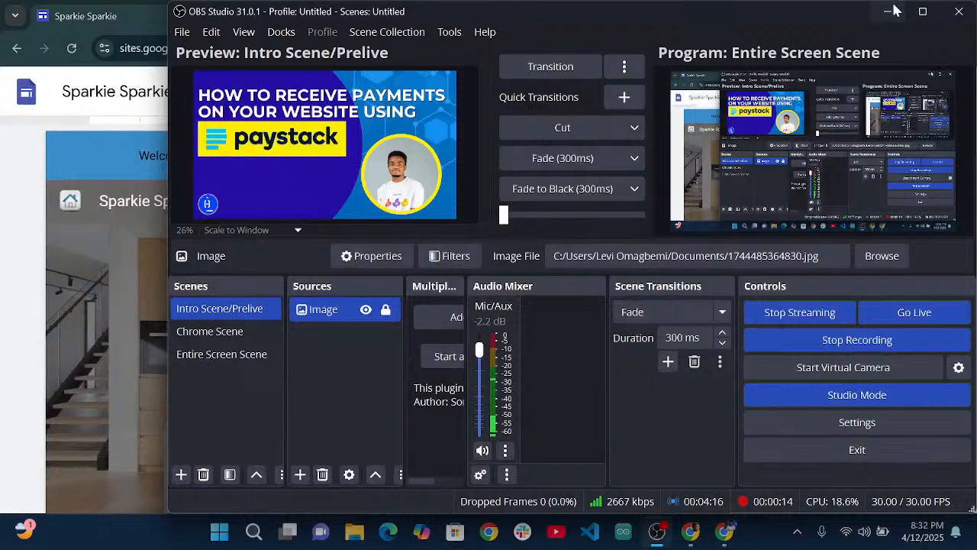
Minimize OBS Studio to reveal the Sparkie Sparkie site editor.
left_click(887, 12)
scroll(551, 269, "down", 3)
scroll(553, 273, "down", 4)
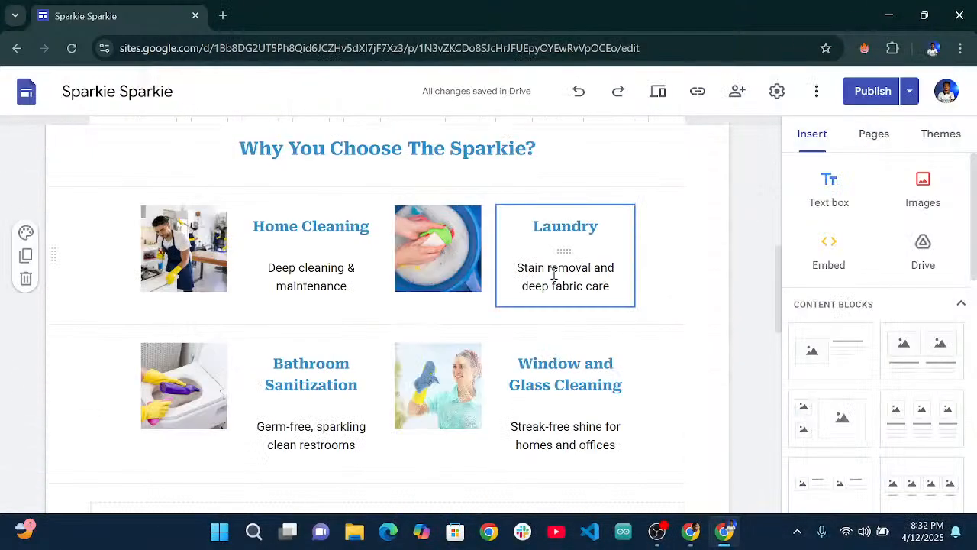
scroll(530, 290, "down", 10)
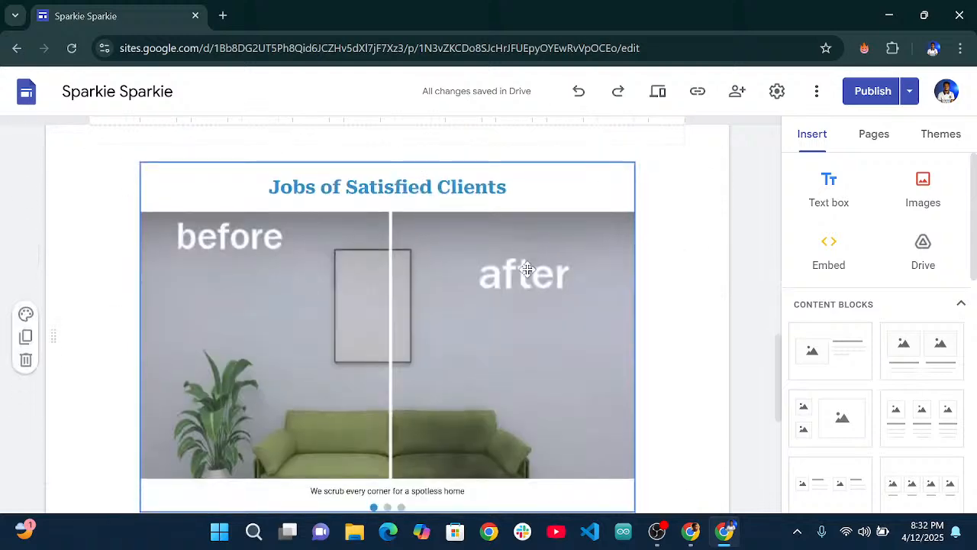
scroll(528, 269, "up", 15)
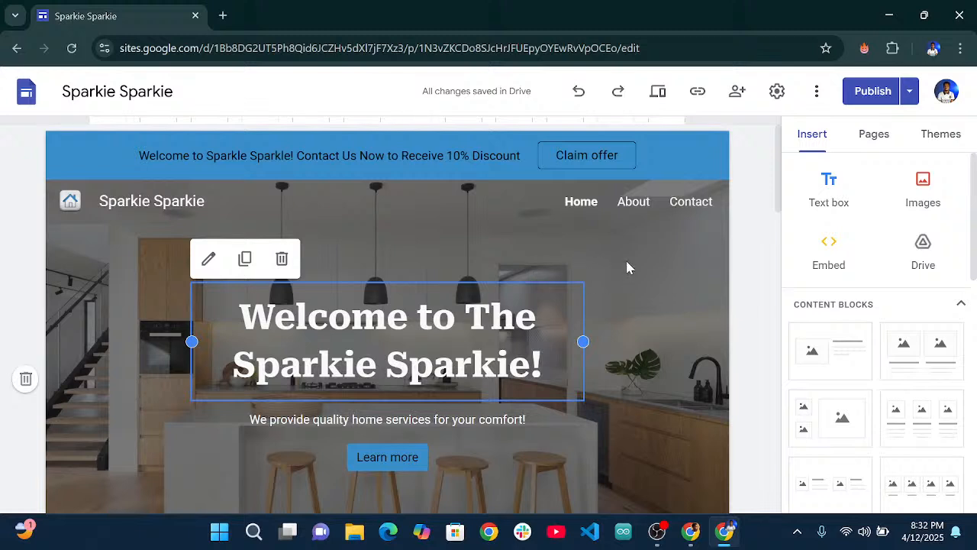
Copy the published site link and load sites.google.com/view/sparkiesparkie/home in a new tab.
left_click(699, 93)
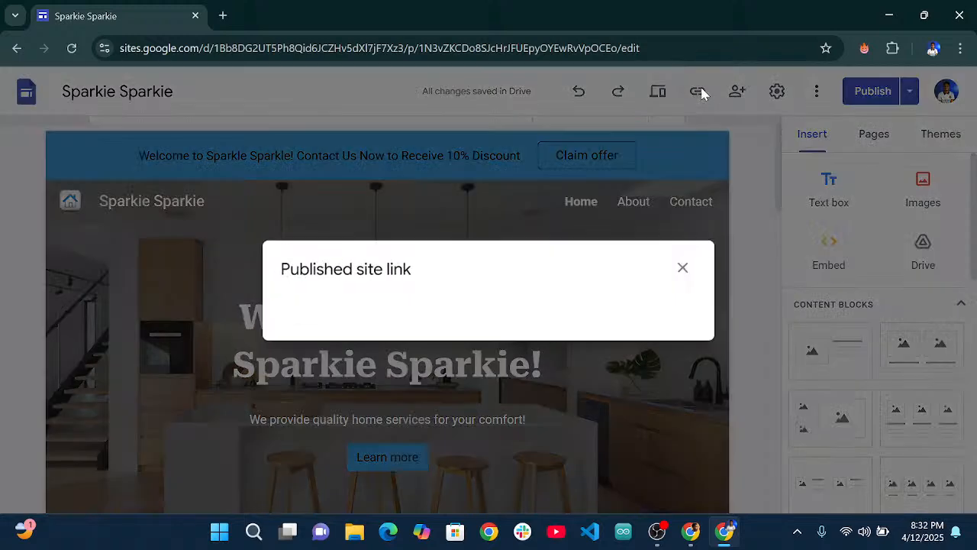
left_click(663, 299)
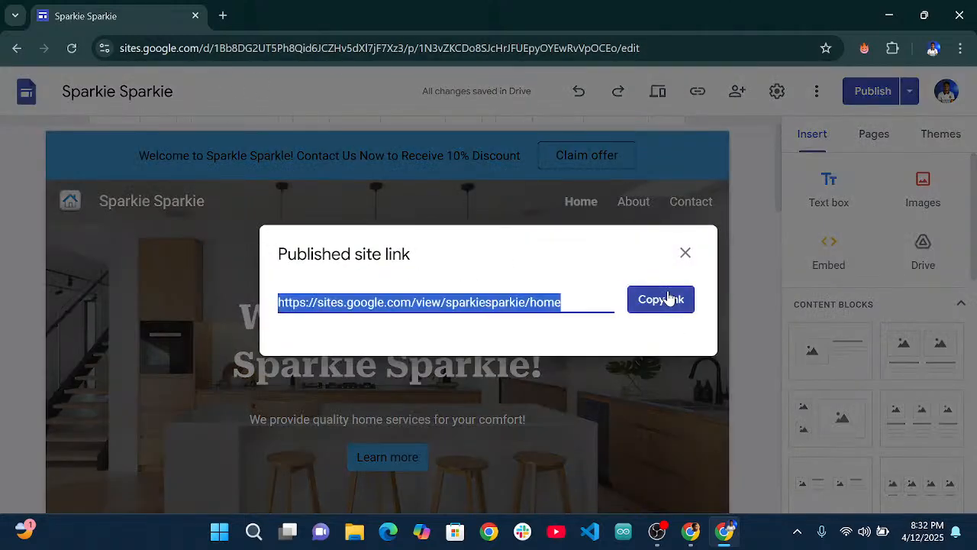
left_click(223, 16)
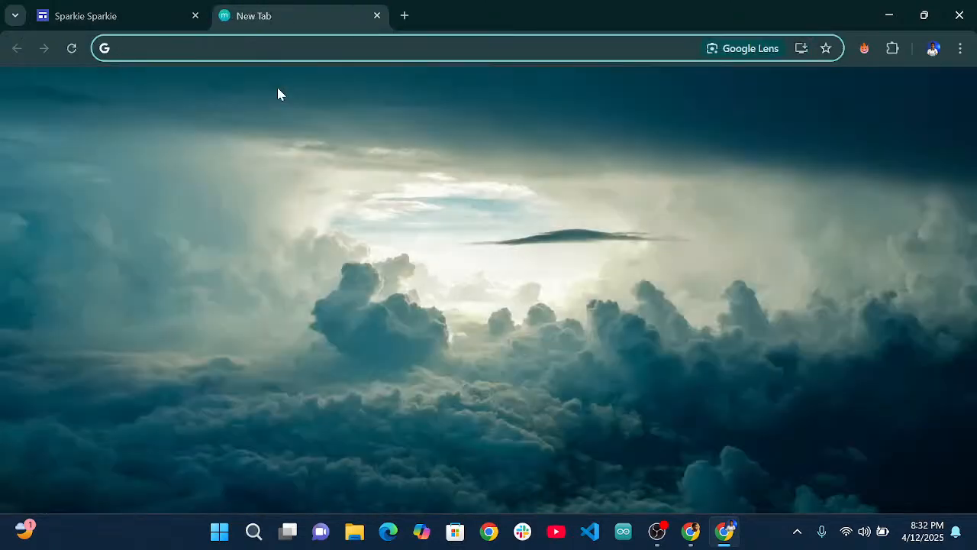
key("ctrl+v")
key("Return")
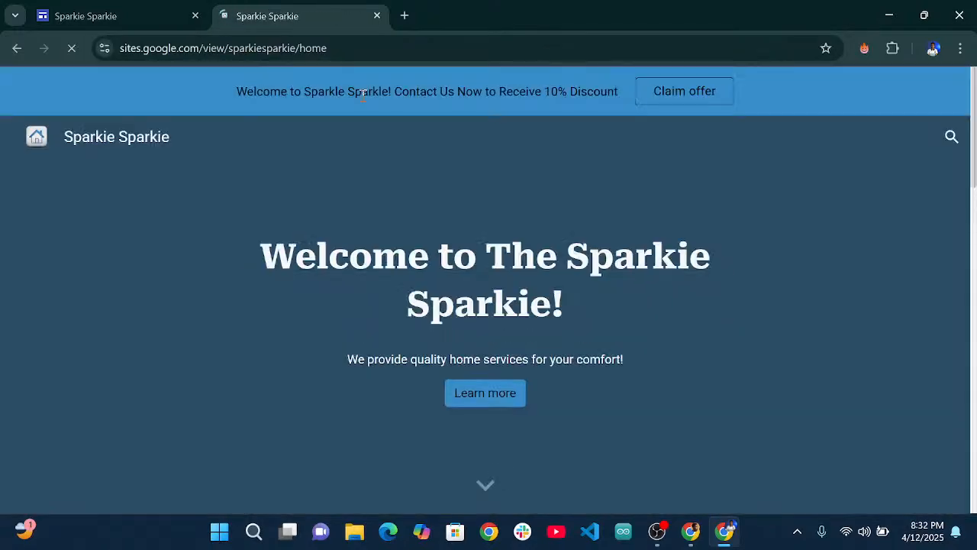
scroll(569, 251, "down", 15)
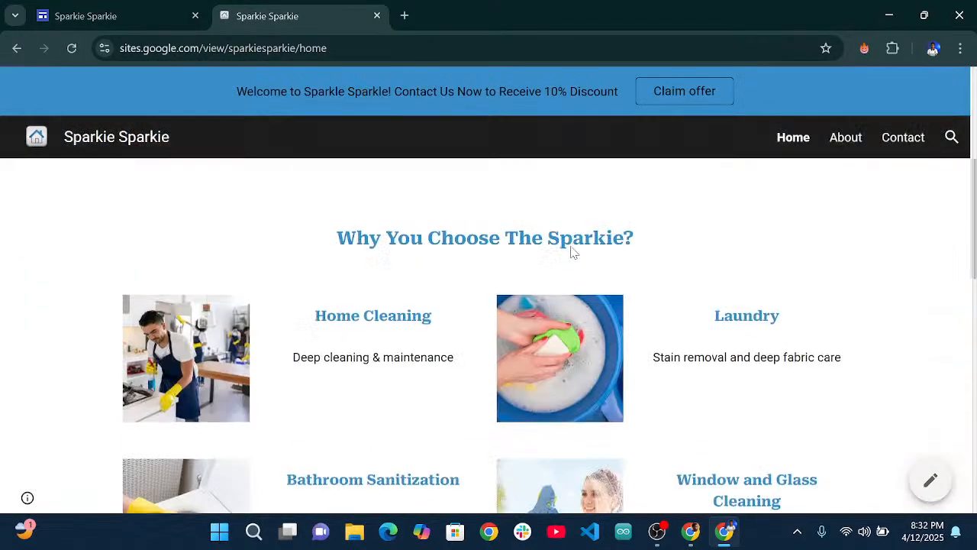
scroll(664, 229, "up", 8)
scroll(686, 239, "up", 10)
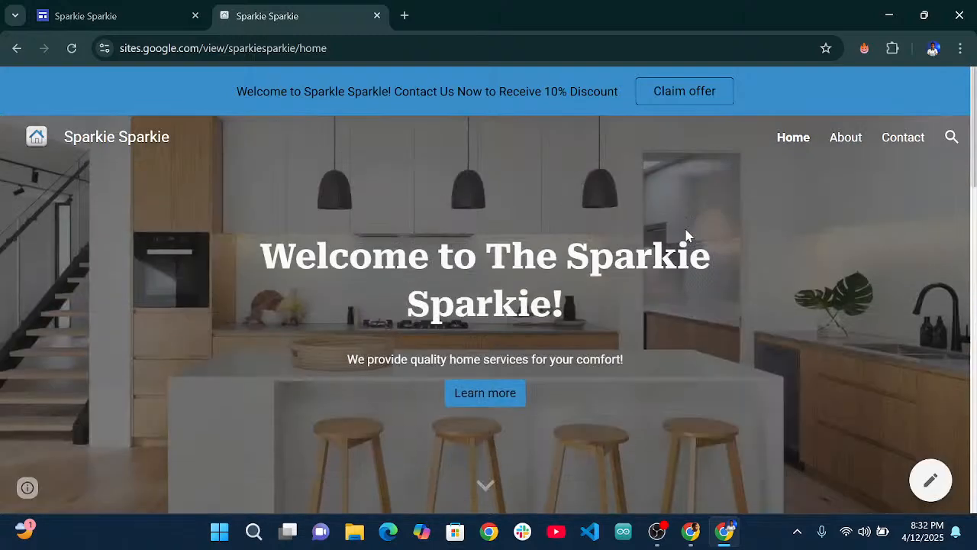
scroll(678, 237, "down", 14)
scroll(677, 229, "up", 2)
scroll(687, 222, "up", 8)
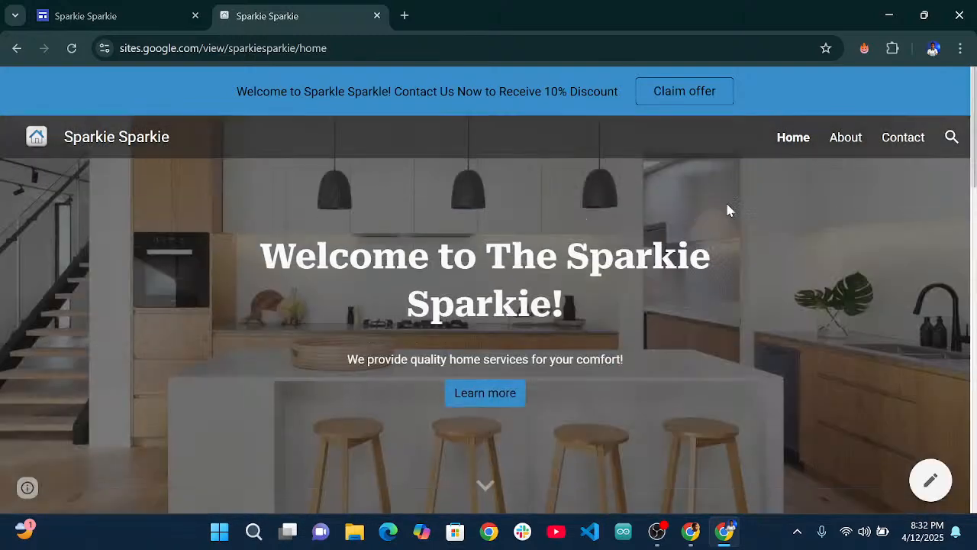
Return to the Sparkie Sparkie editor tab and scroll through its welcome page.
left_click(115, 19)
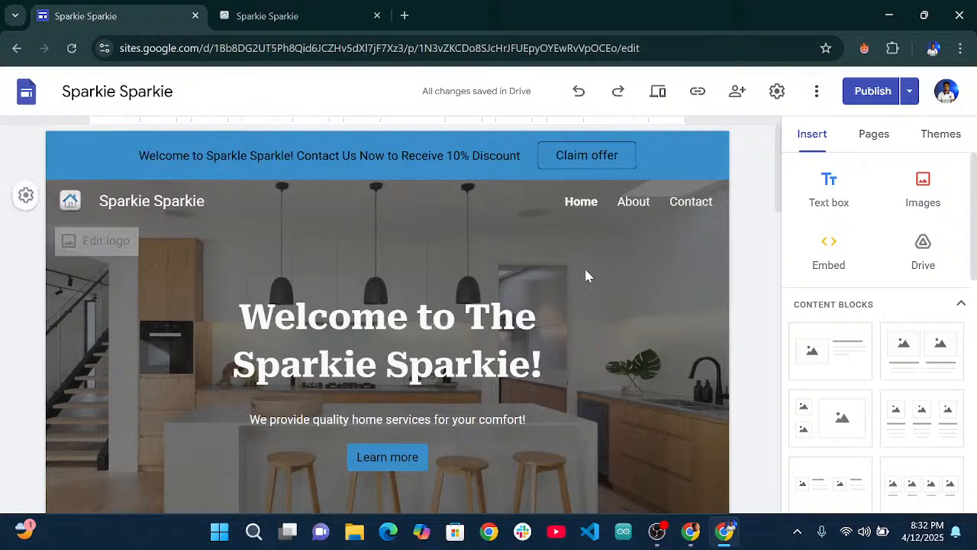
scroll(565, 290, "down", 12)
scroll(511, 301, "down", 4)
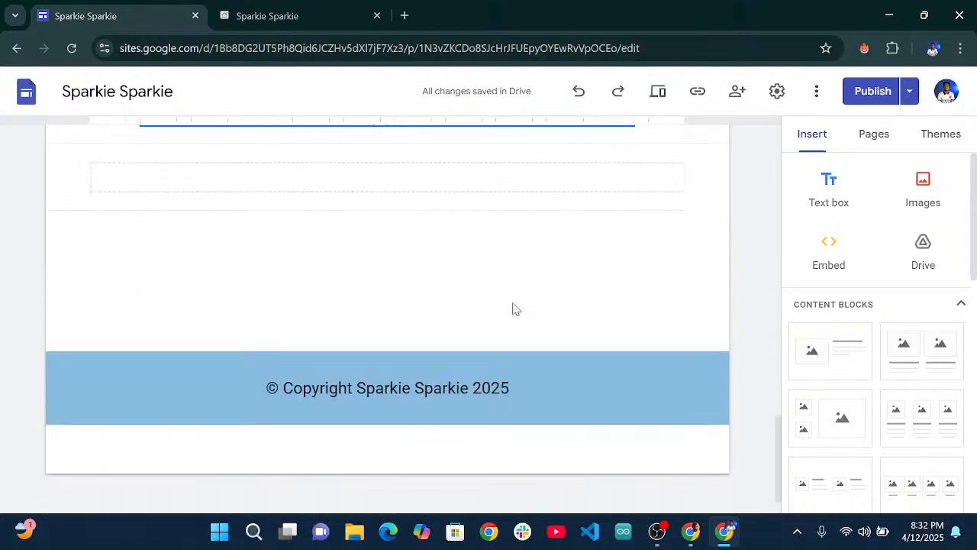
scroll(556, 331, "up", 8)
scroll(546, 322, "up", 3)
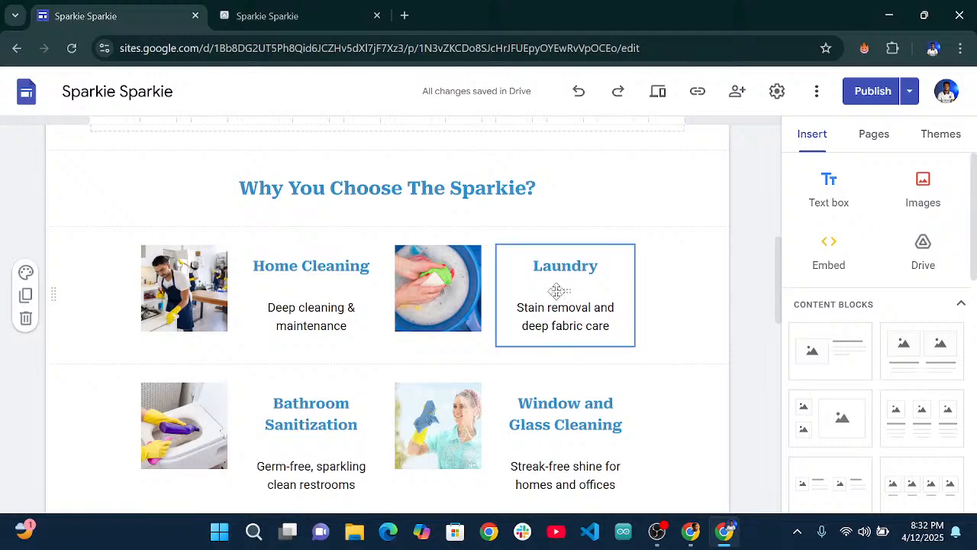
scroll(465, 305, "up", 5)
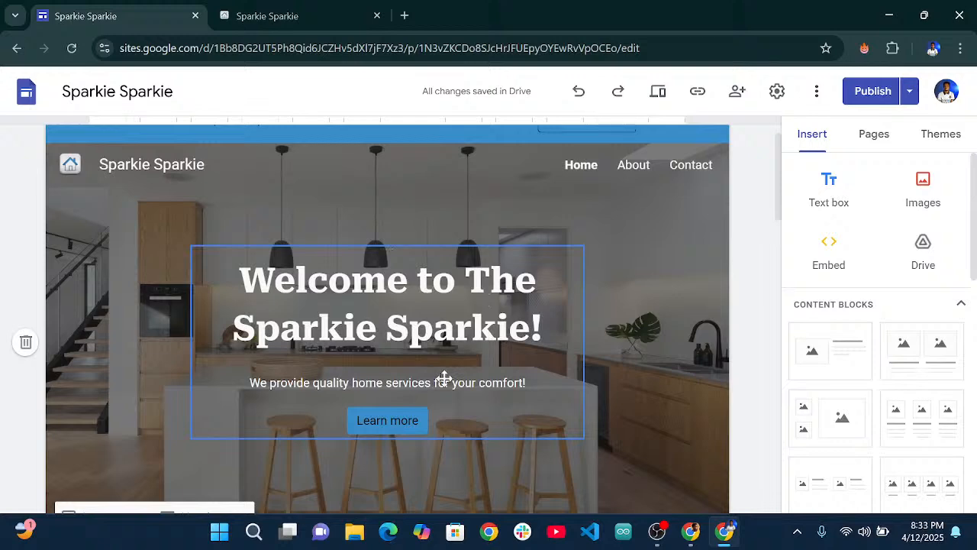
scroll(438, 378, "down", 1)
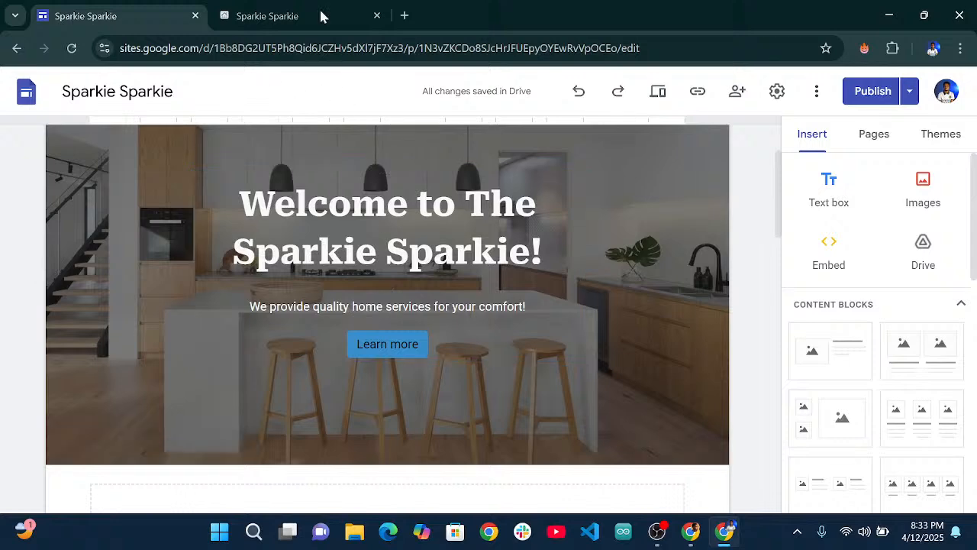
Load paystack.com in a new browser tab.
left_click(405, 15)
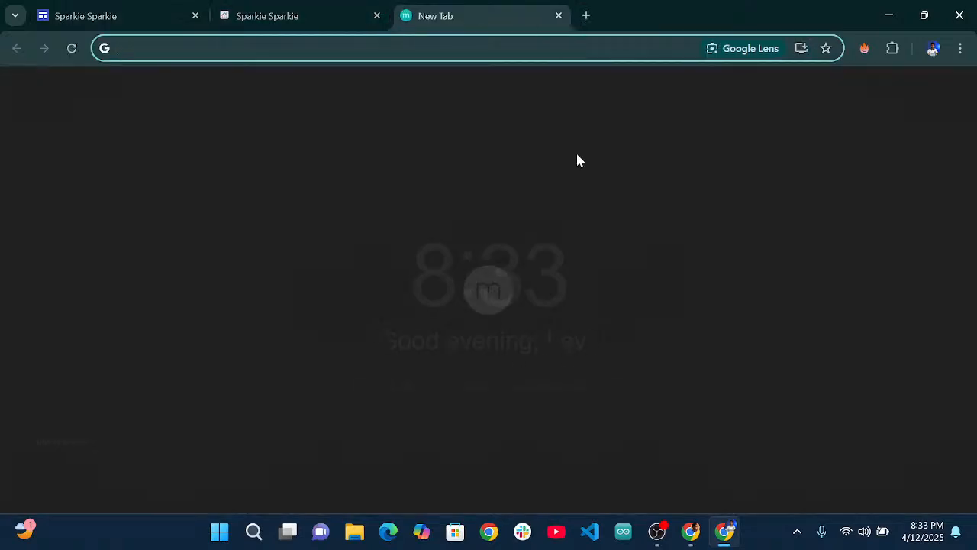
type("paystack")
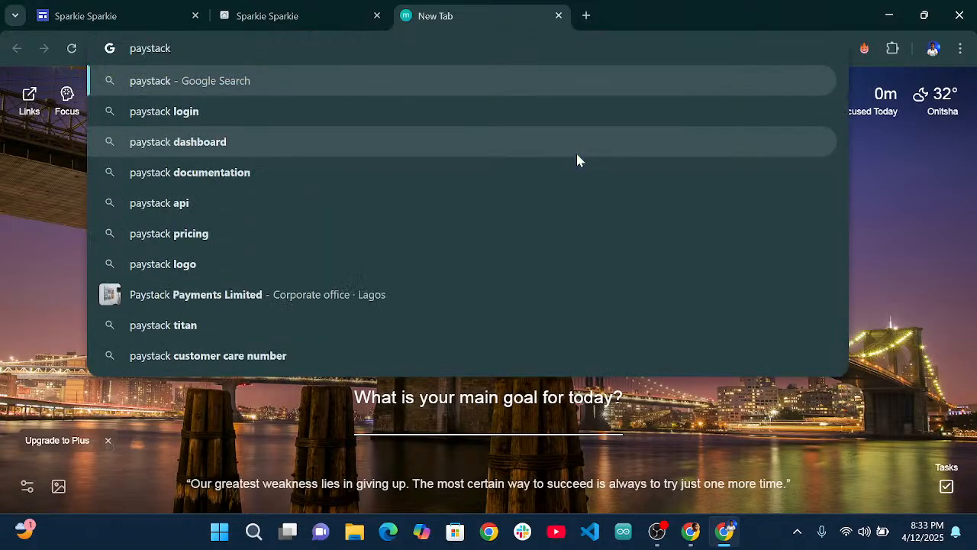
type(".com")
key("Return")
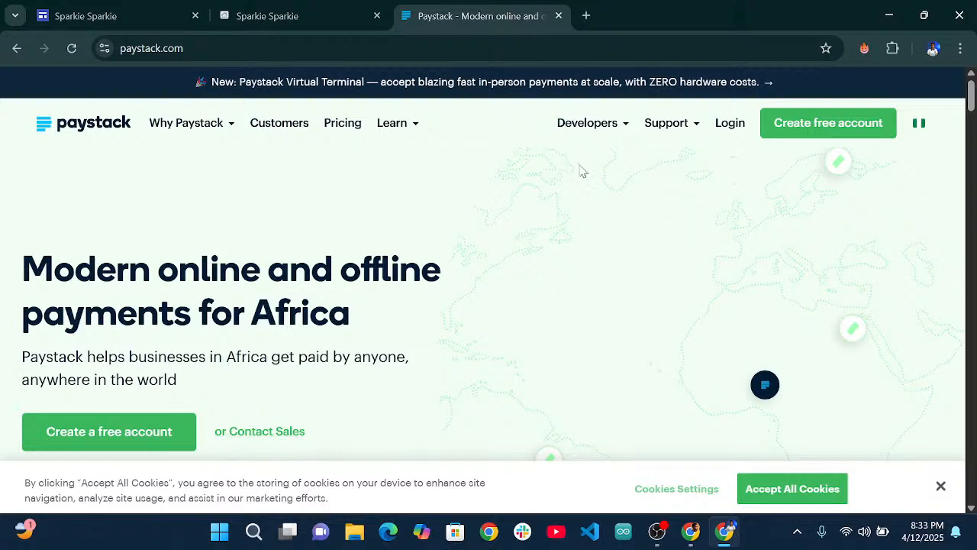
Start a free Paystack sign-up and keep Nigeria as the country.
left_click(806, 131)
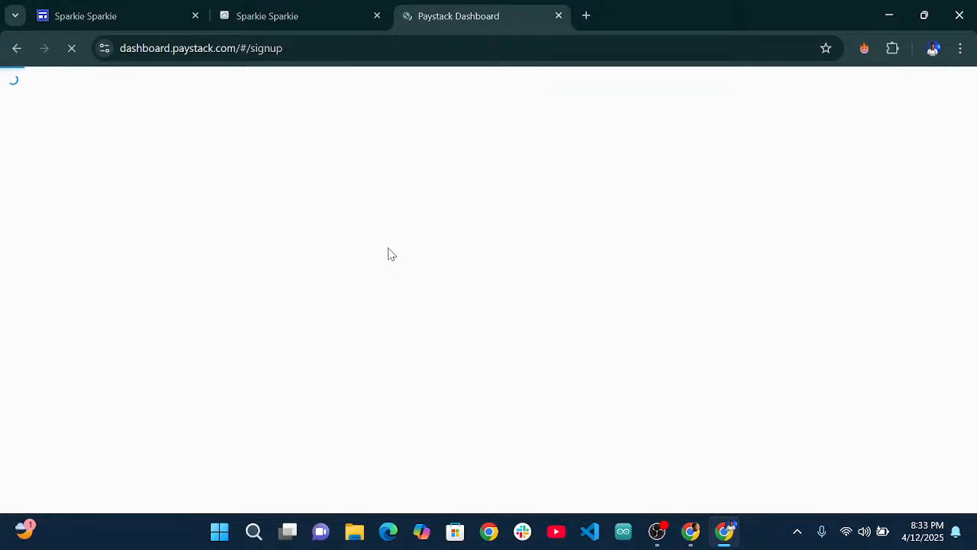
scroll(443, 264, "down", 2)
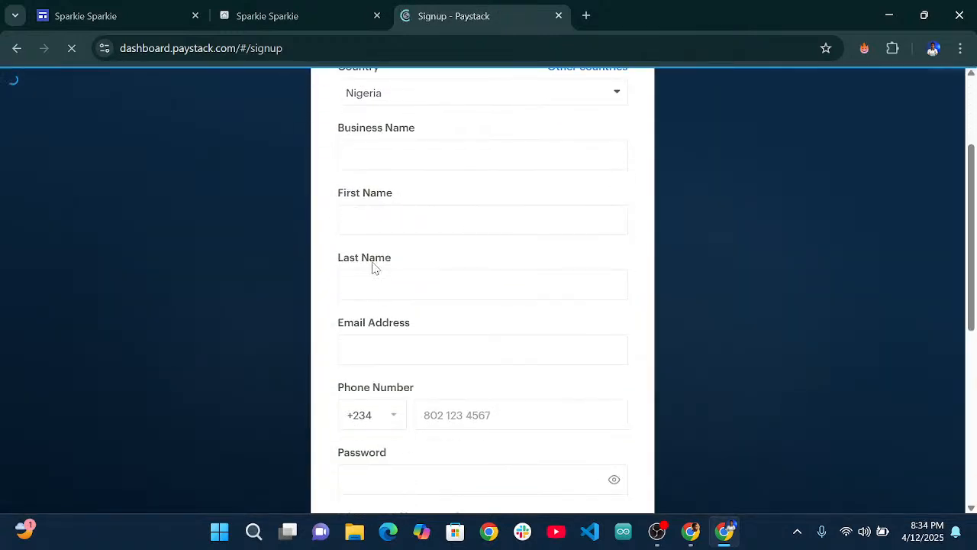
scroll(517, 270, "down", 2)
scroll(517, 271, "up", 3)
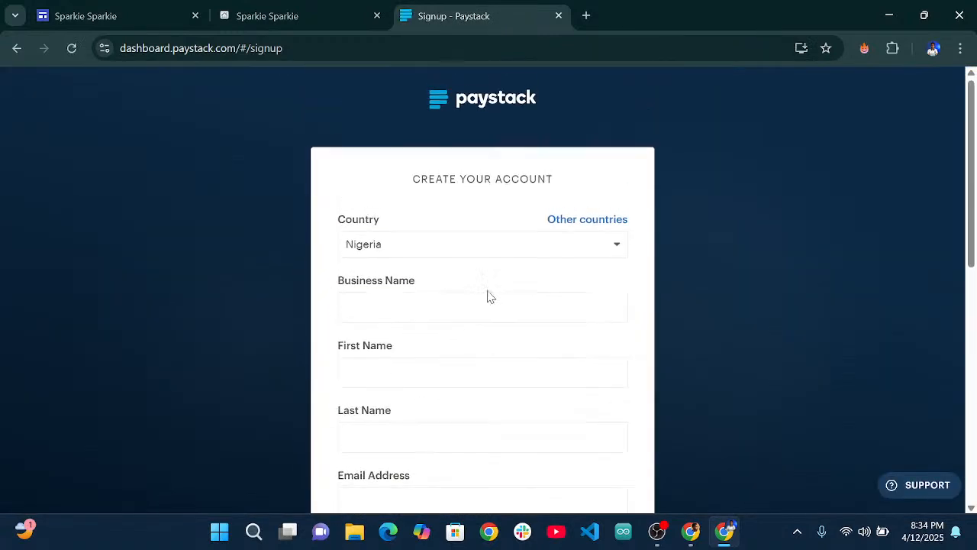
left_click(401, 302)
left_click(445, 255)
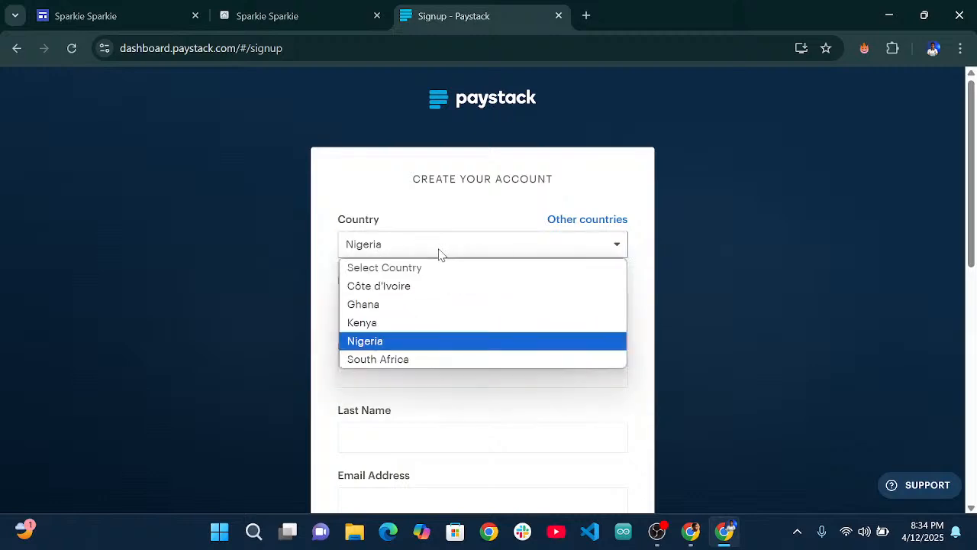
left_click(386, 341)
Enter business name 'Sparkie Sparkie' and the owner's first and last names.
left_click(380, 311)
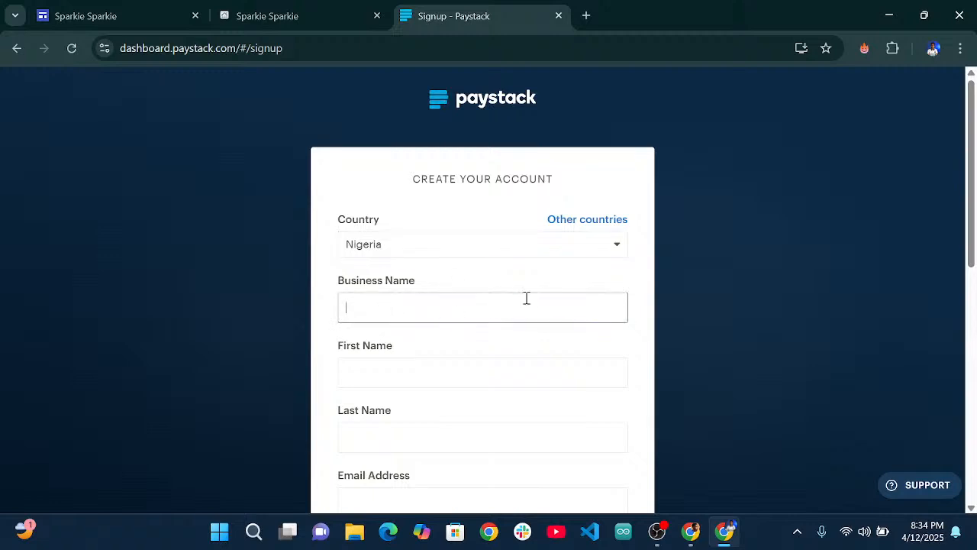
type("Spa")
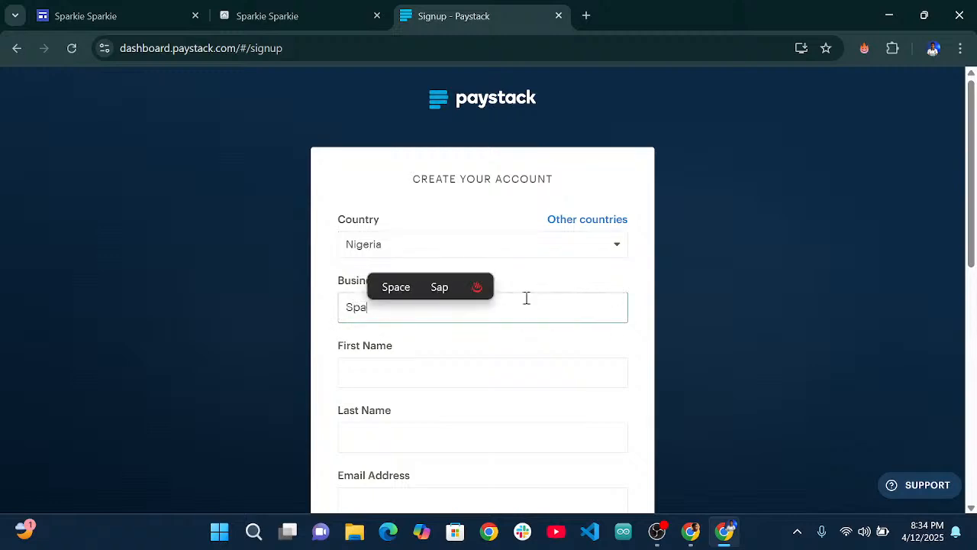
type("rkie S")
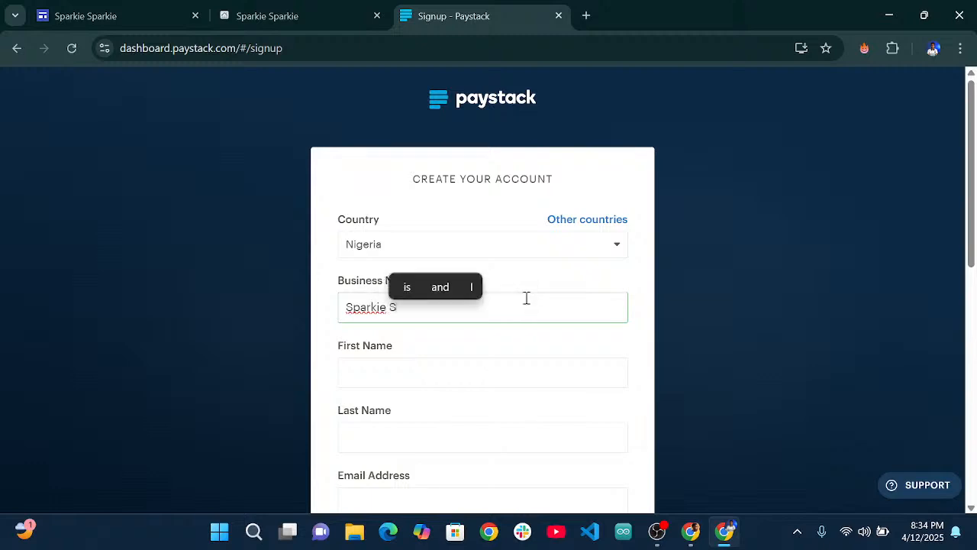
type("parkil")
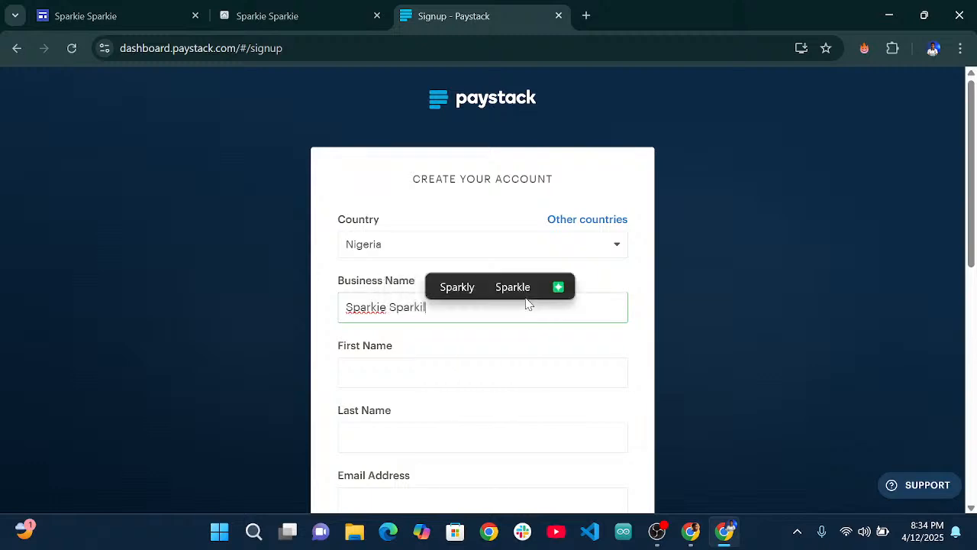
key("BackSpace")
type("e")
left_click(433, 373)
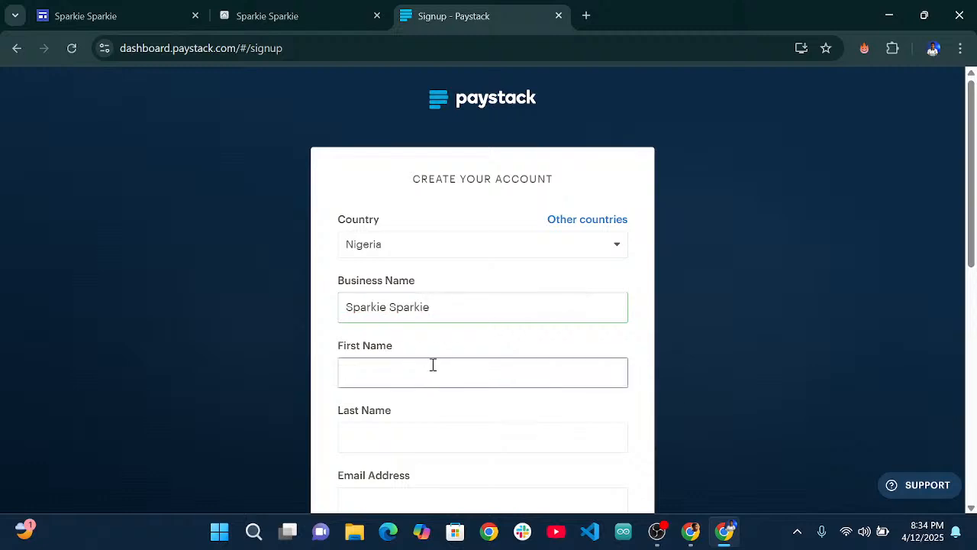
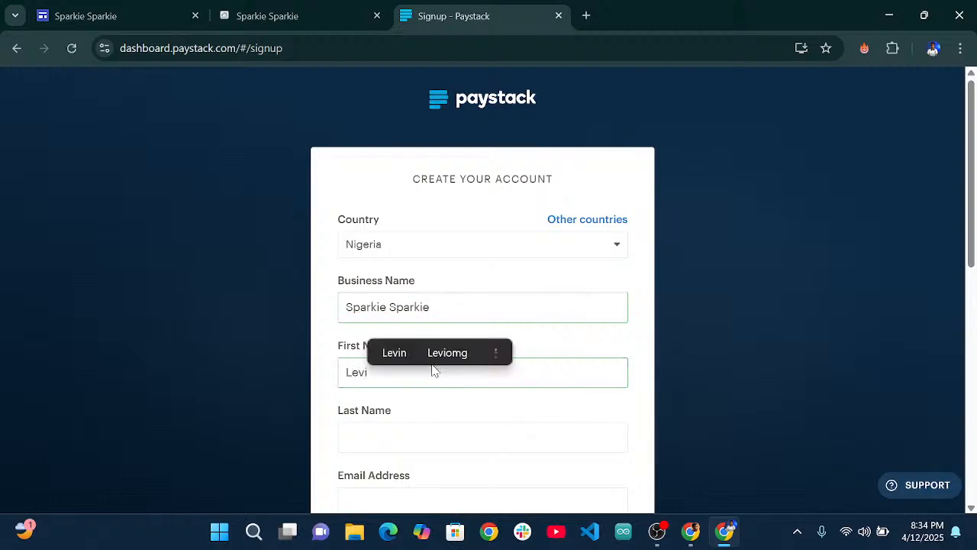
left_click(386, 430)
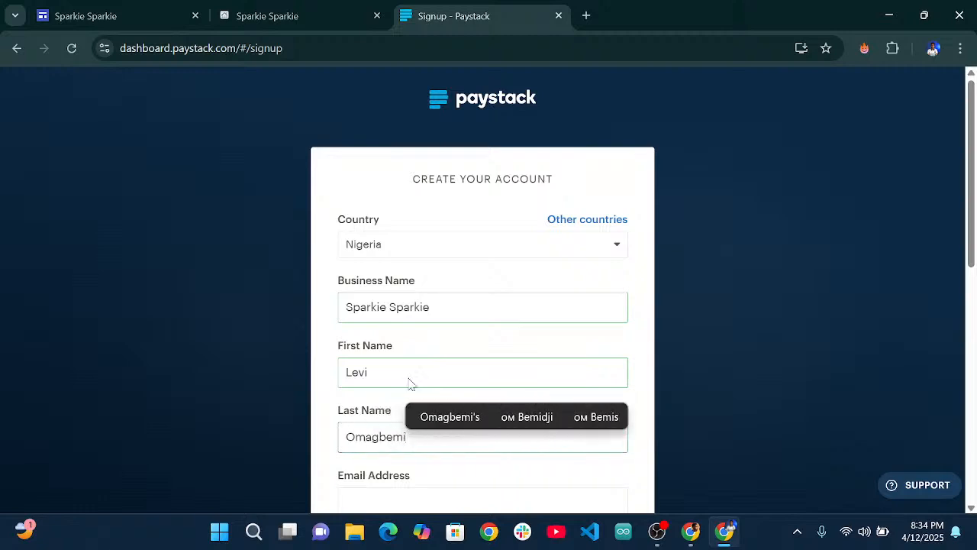
Fill the e-mail field with the browser's suggested address.
scroll(412, 384, "down", 2)
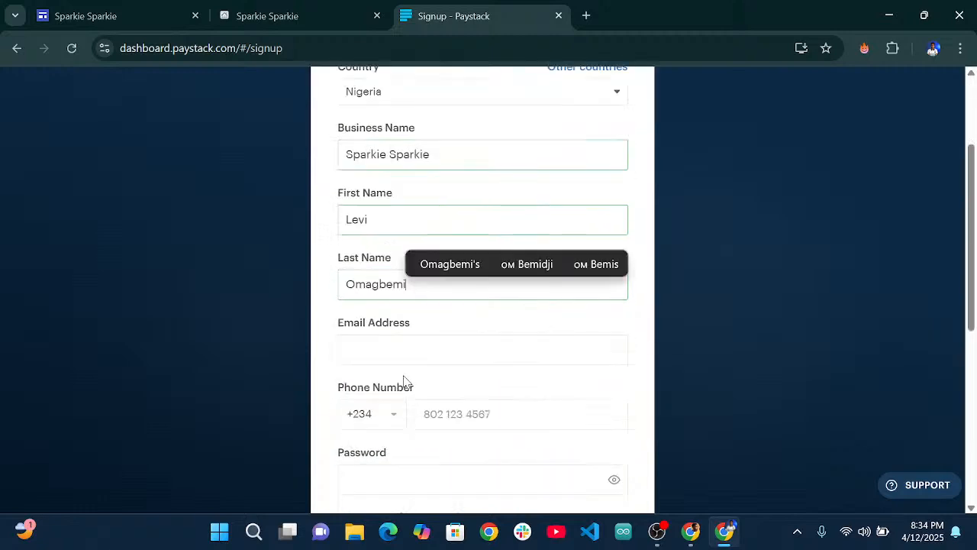
left_click(385, 346)
left_click(466, 386)
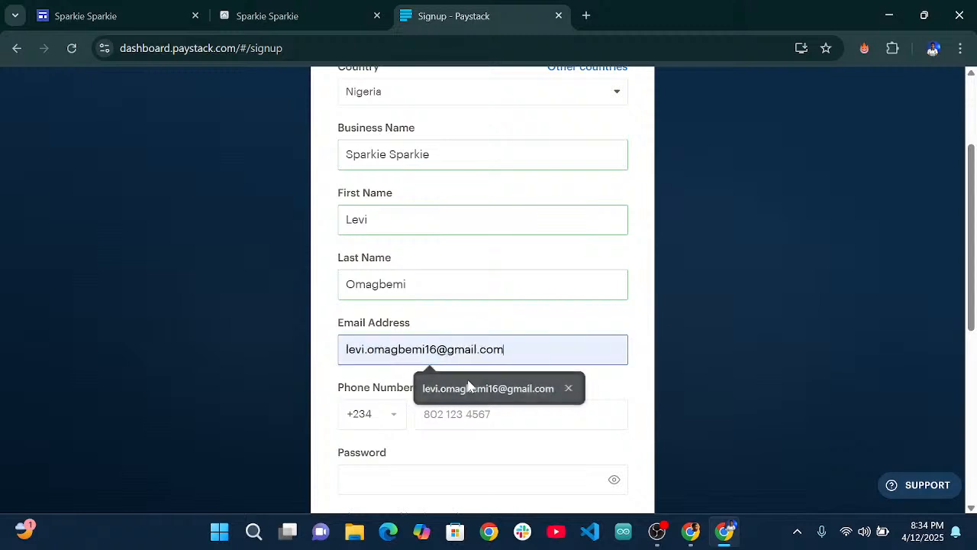
scroll(432, 391, "down", 1)
scroll(433, 391, "down", 1)
Focus the Phone Number field, then bring up OBS Studio and fade to the intro title.
left_click(431, 270)
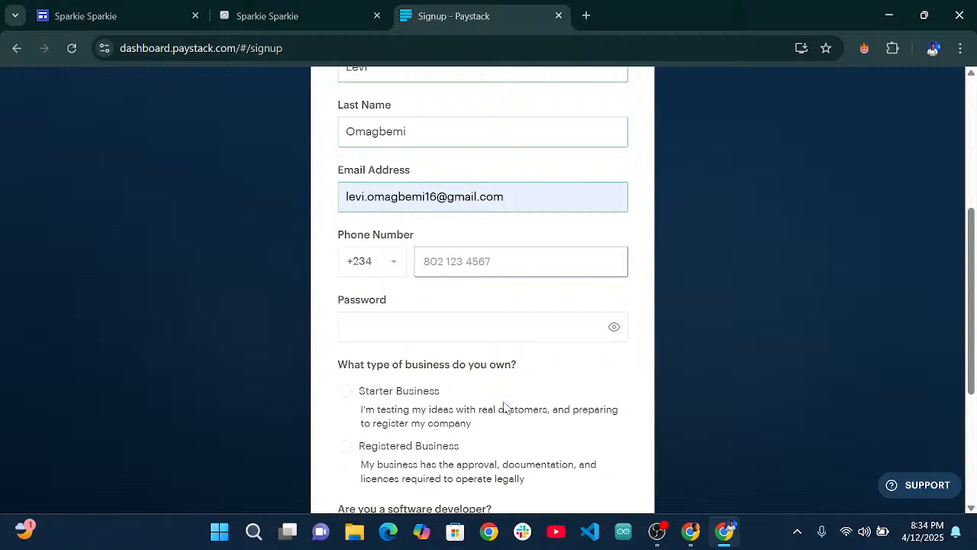
scroll(436, 244, "up", 4)
scroll(404, 205, "down", 5)
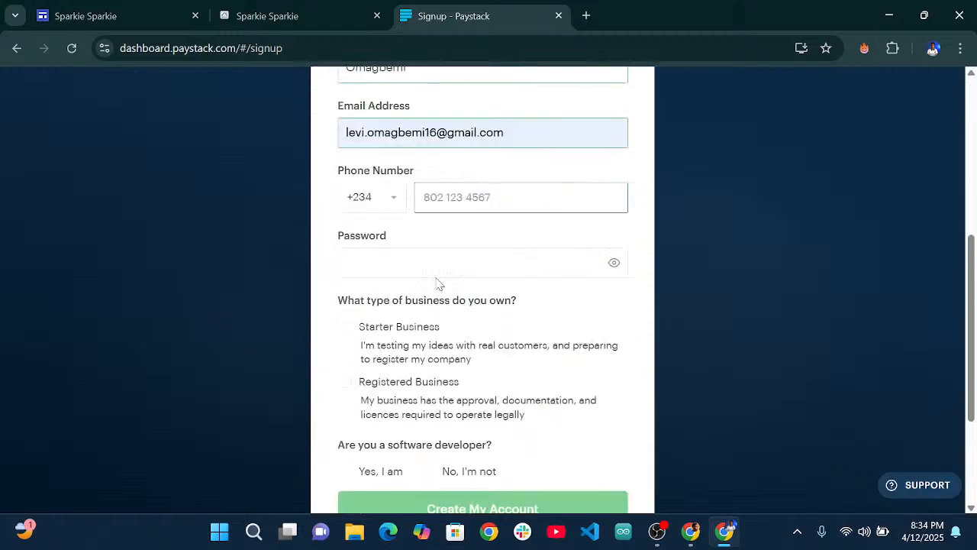
scroll(438, 283, "up", 4)
scroll(438, 283, "up", 1)
scroll(473, 267, "down", 3)
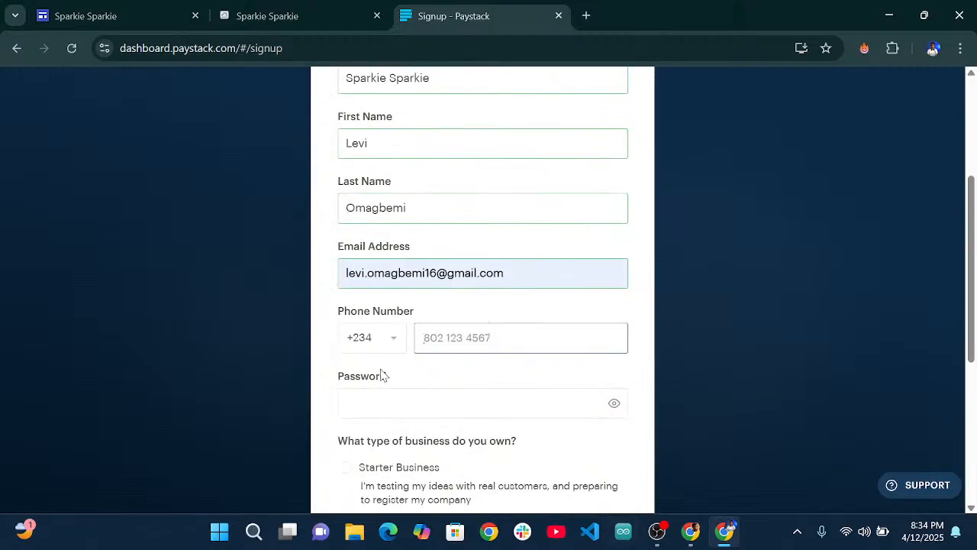
scroll(386, 374, "down", 2)
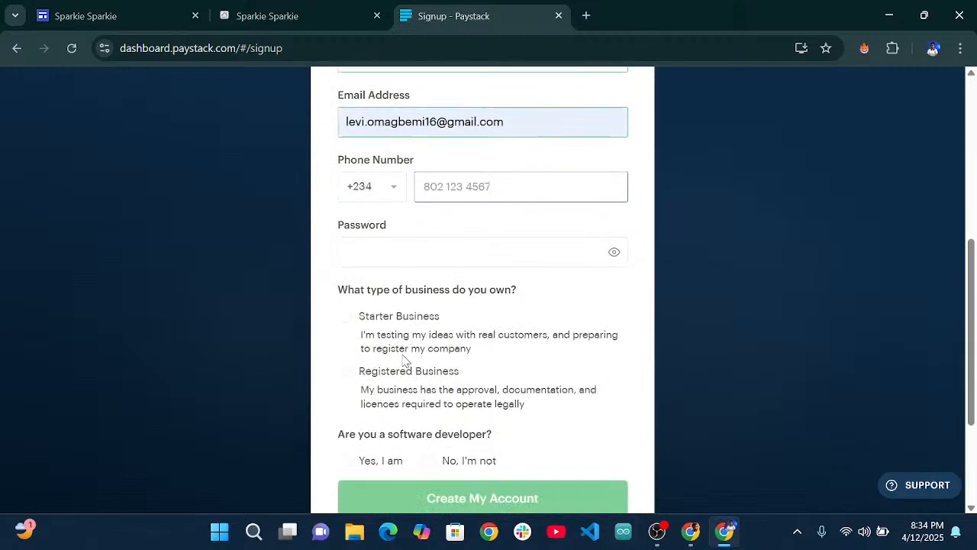
left_click(654, 532)
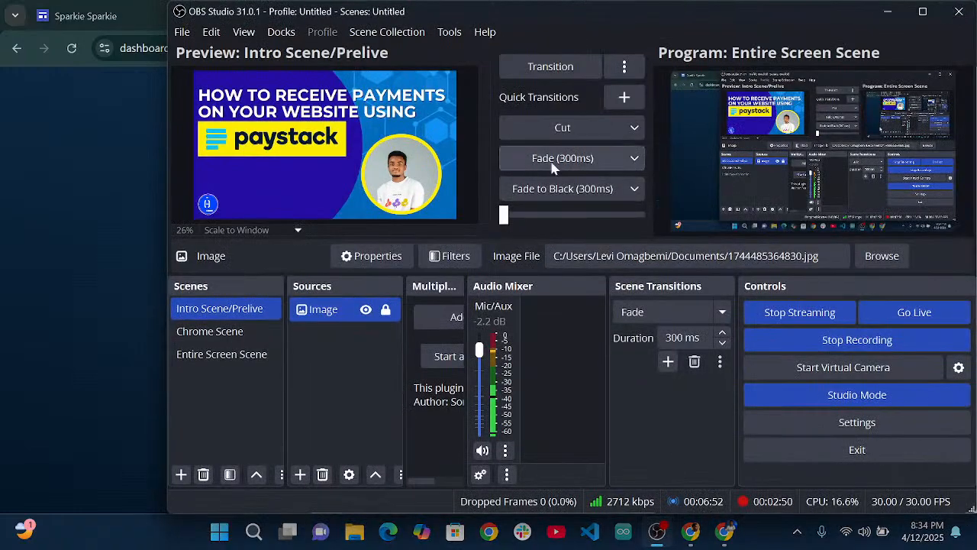
left_click(555, 160)
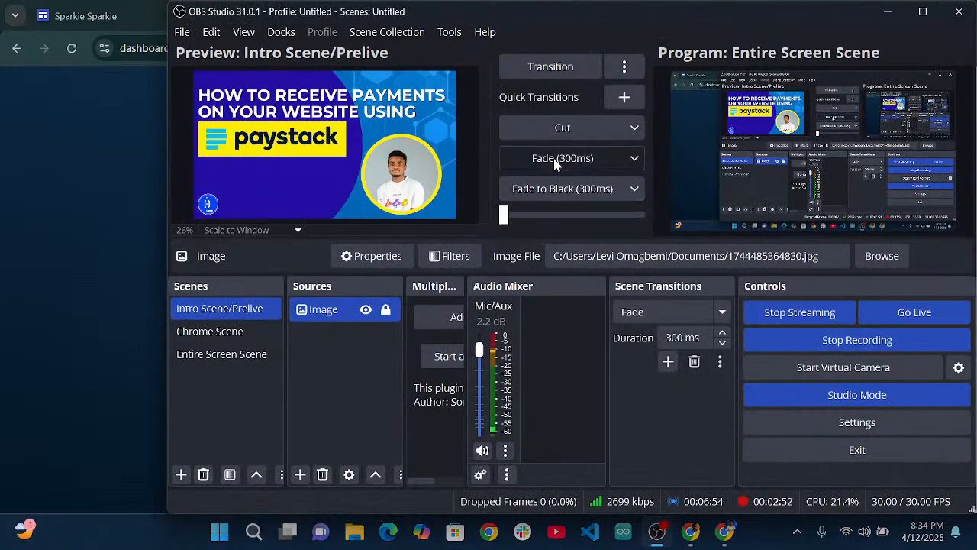
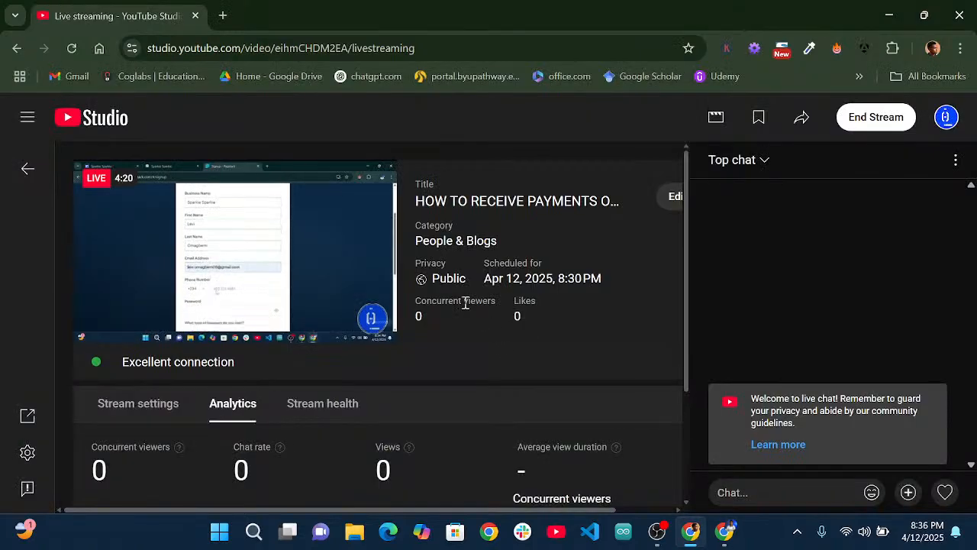
Submit the Paystack login, confirming the Windows Hello PIN, to reach the 6-digit code page.
left_click(725, 533)
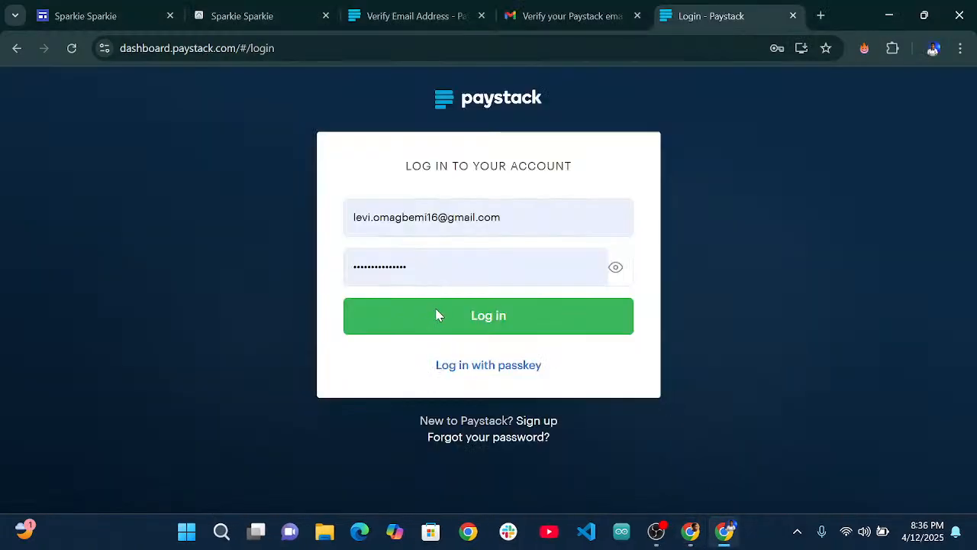
left_click(497, 312)
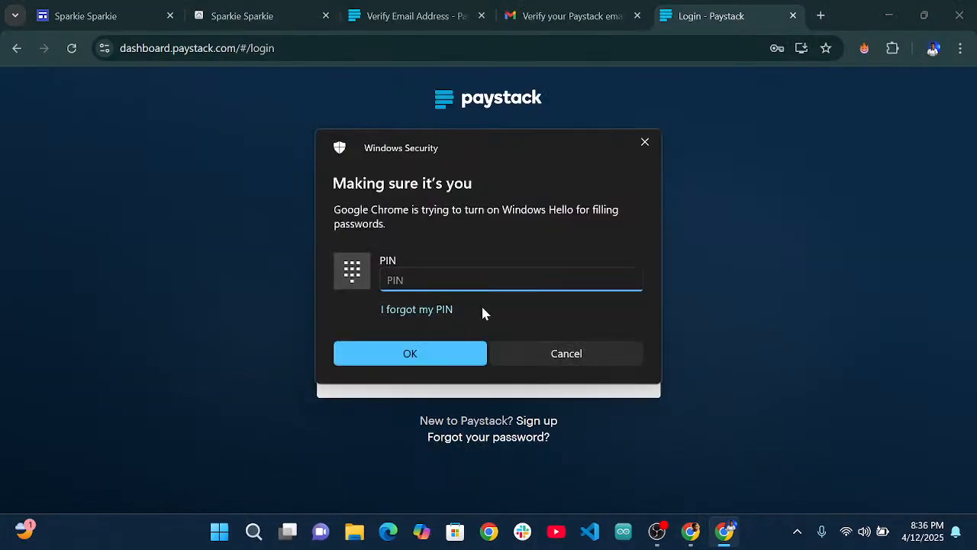
type("******")
left_click(447, 363)
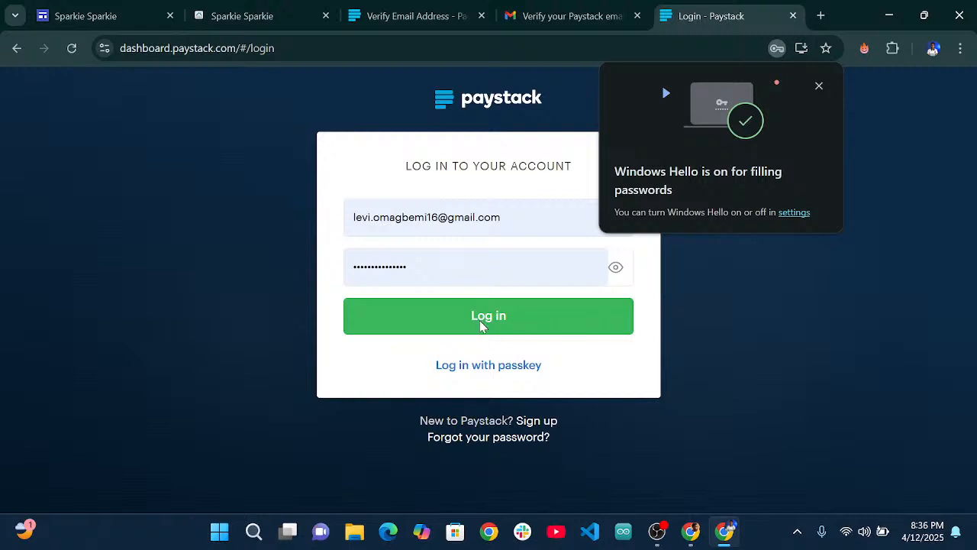
left_click(482, 326)
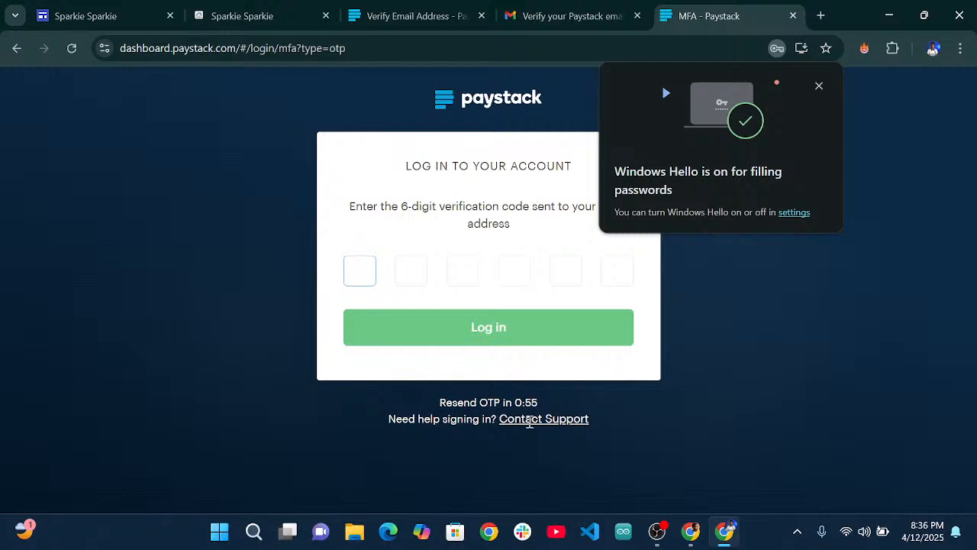
Finish signing in, hide OBS Studio, and bring up the Compliance profile form (0 of 5 complete).
mouse_move(679, 532)
left_click(656, 531)
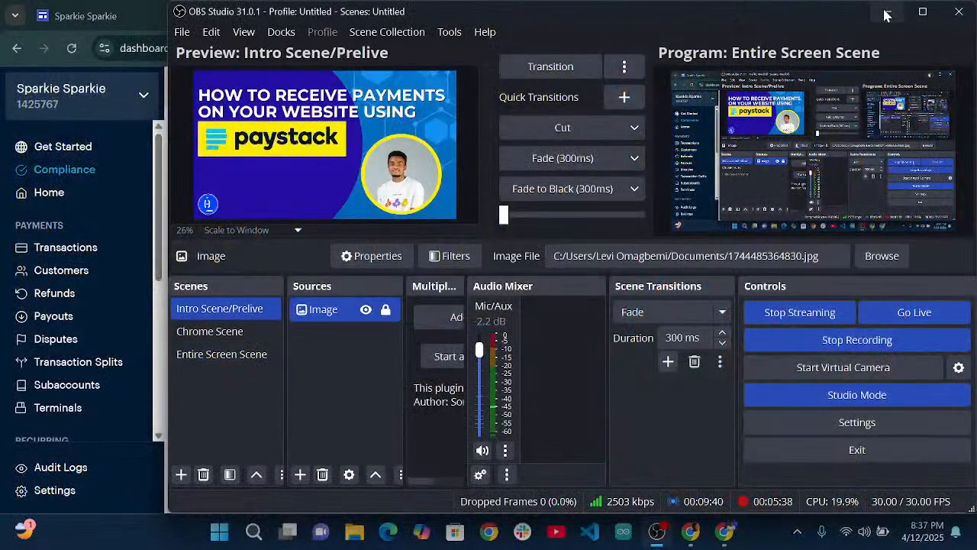
left_click(887, 14)
scroll(567, 249, "down", 3)
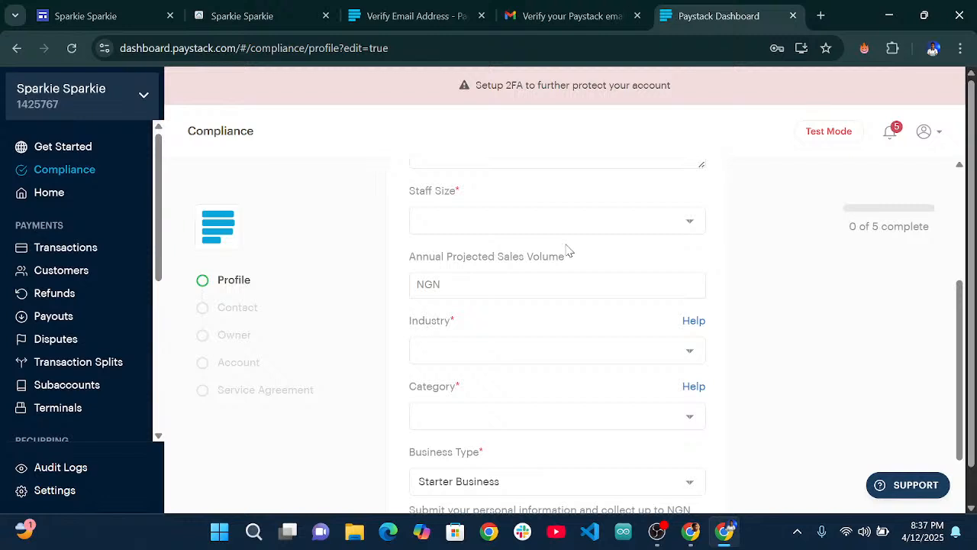
Write the business description 'We are a company that offers cleaning services'.
scroll(567, 249, "up", 3)
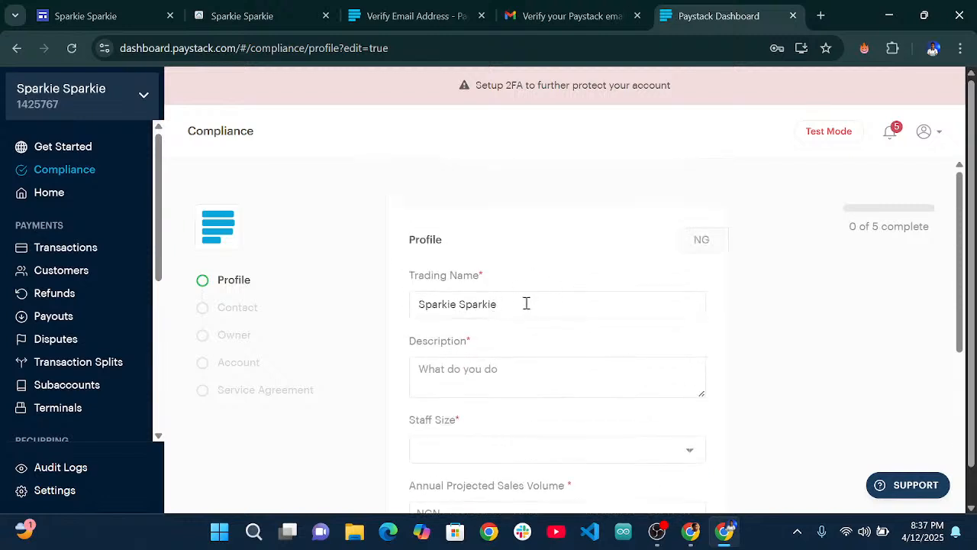
scroll(537, 304, "down", 1)
left_click(496, 294)
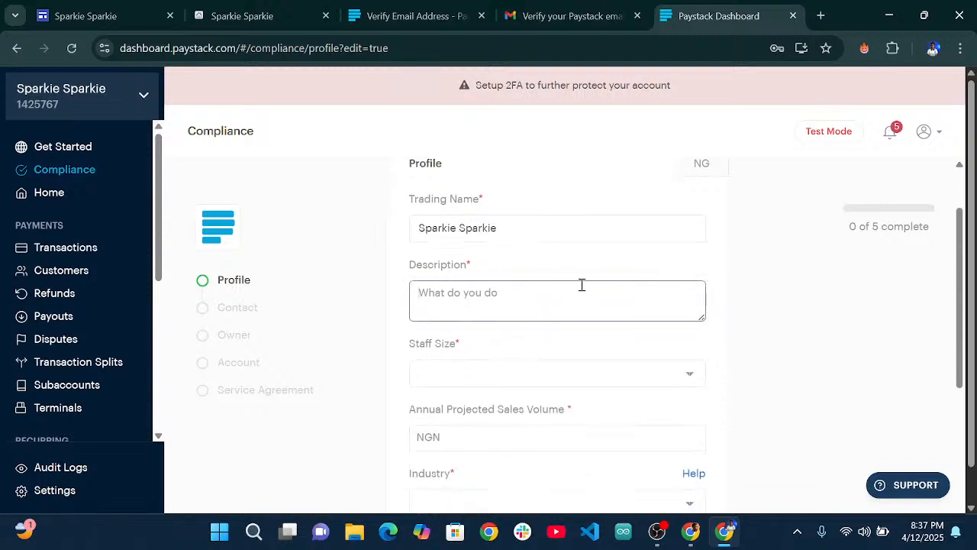
type("We a")
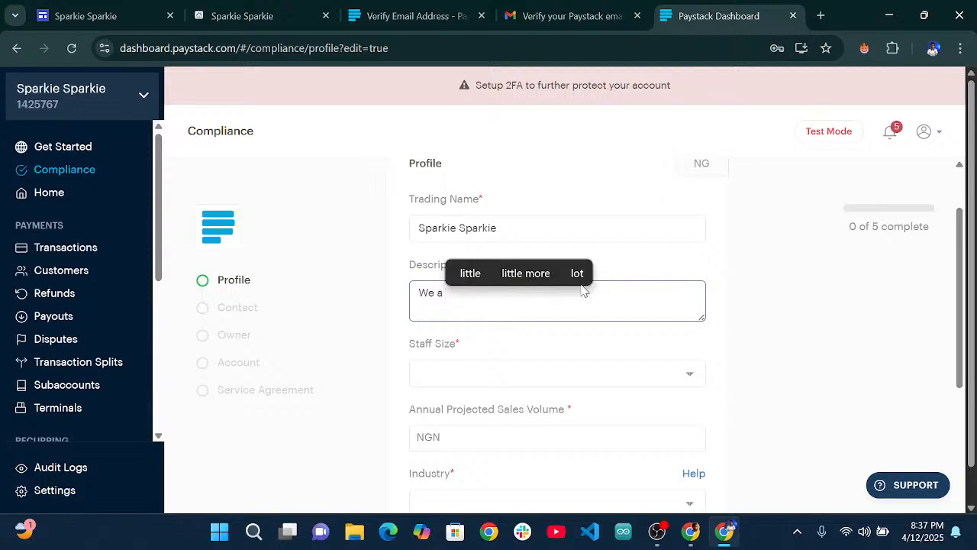
type(" comp")
key("BackSpace")
key("BackSpace")
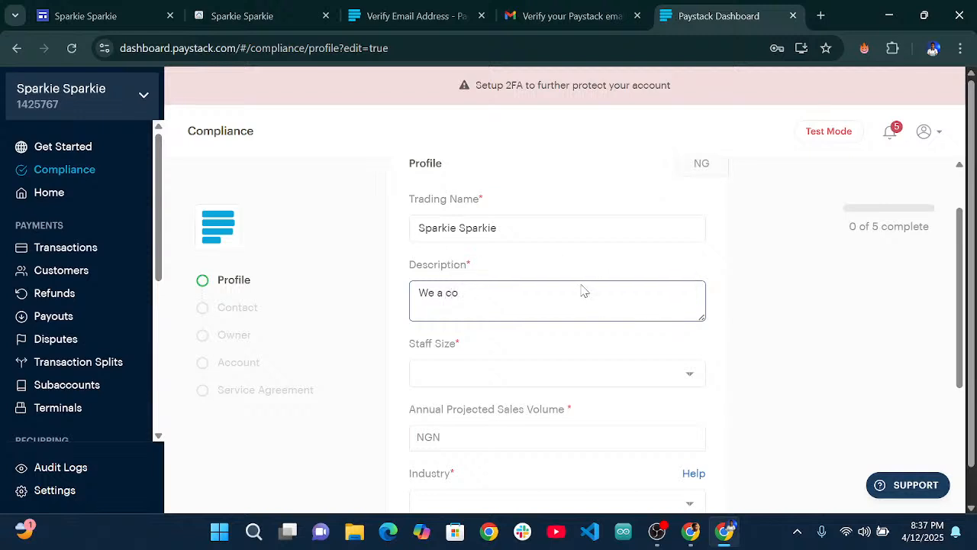
key("BackSpace")
key("BackSpace")
key("BackSpace")
type("re a company that")
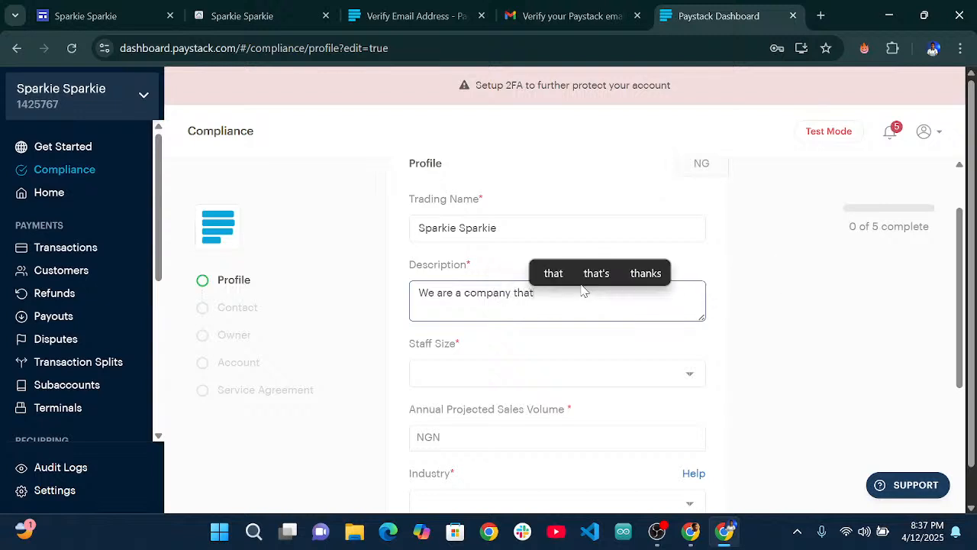
type(" offers ")
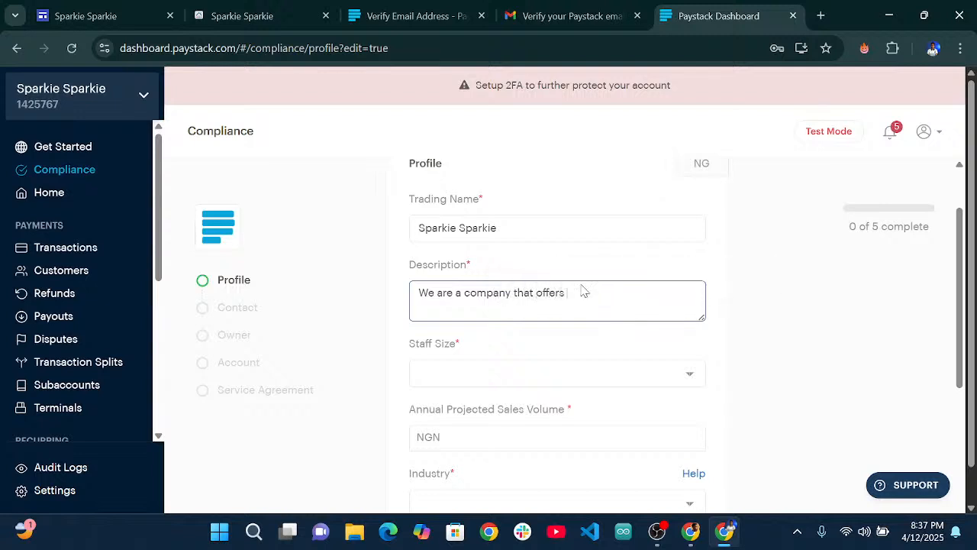
type("cleaning s")
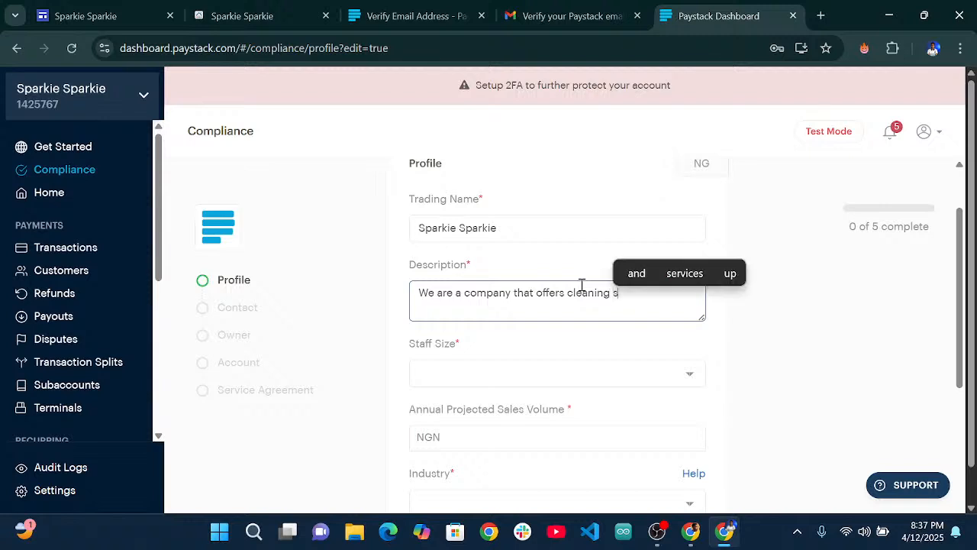
type("ervicesd")
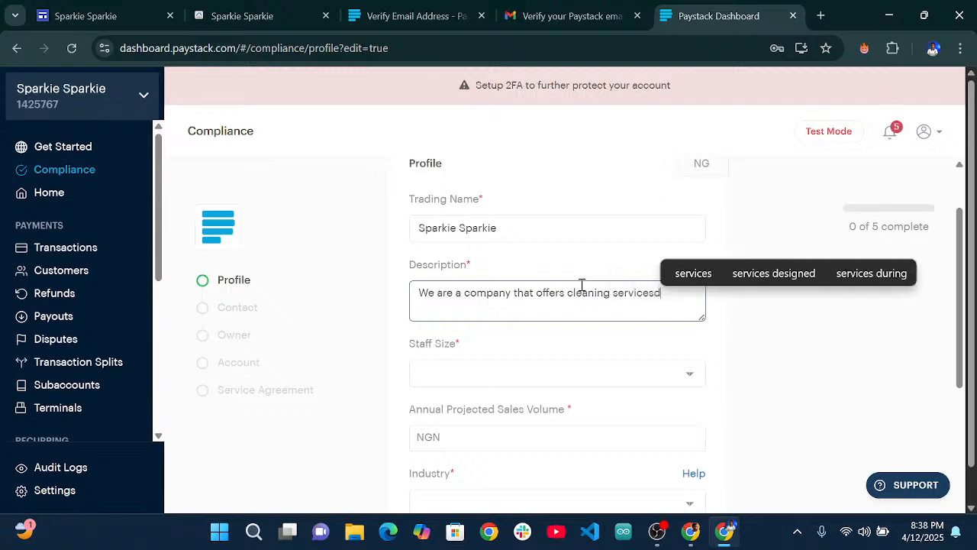
left_click(595, 353)
Set staff size to 1 - 5 people and annual projected sales volume to 500,000.
left_click(507, 373)
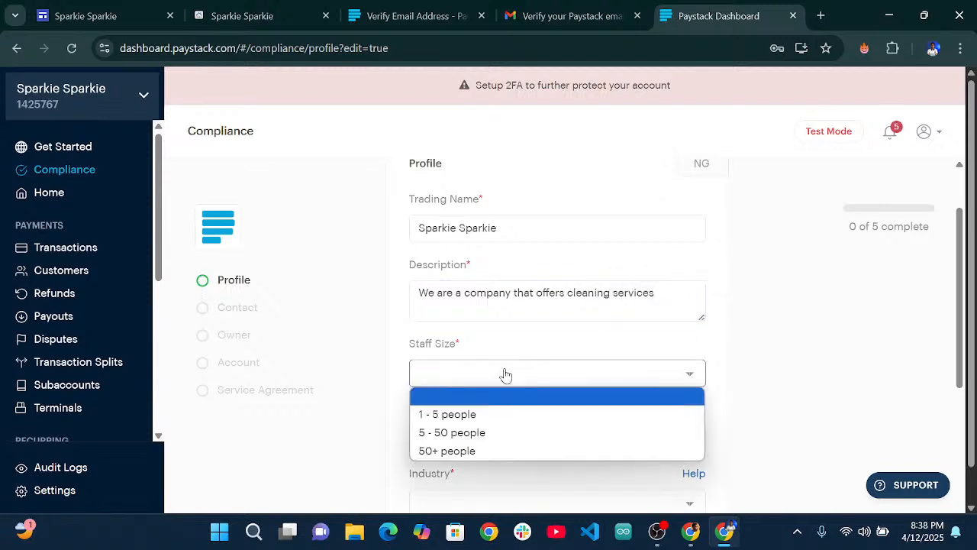
left_click(469, 413)
scroll(613, 285, "down", 2)
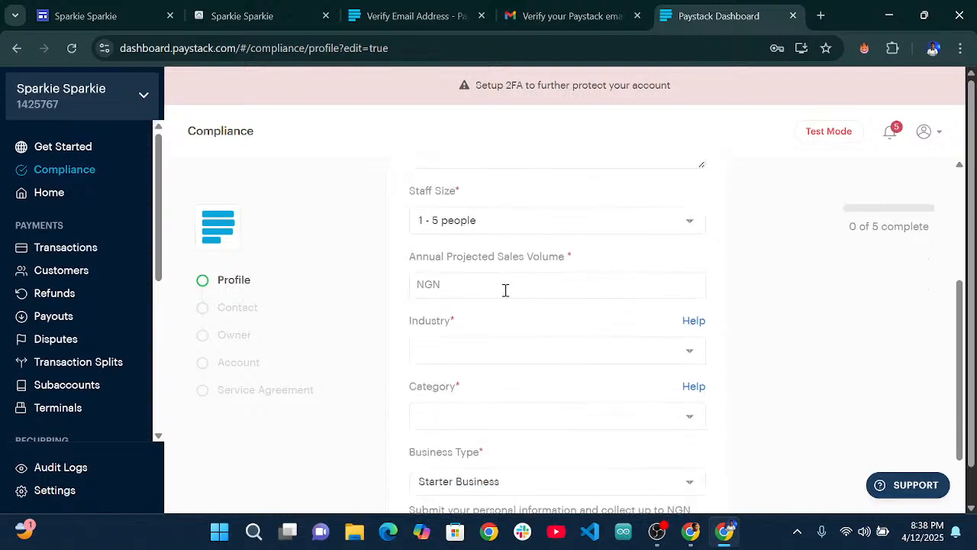
left_click(436, 284)
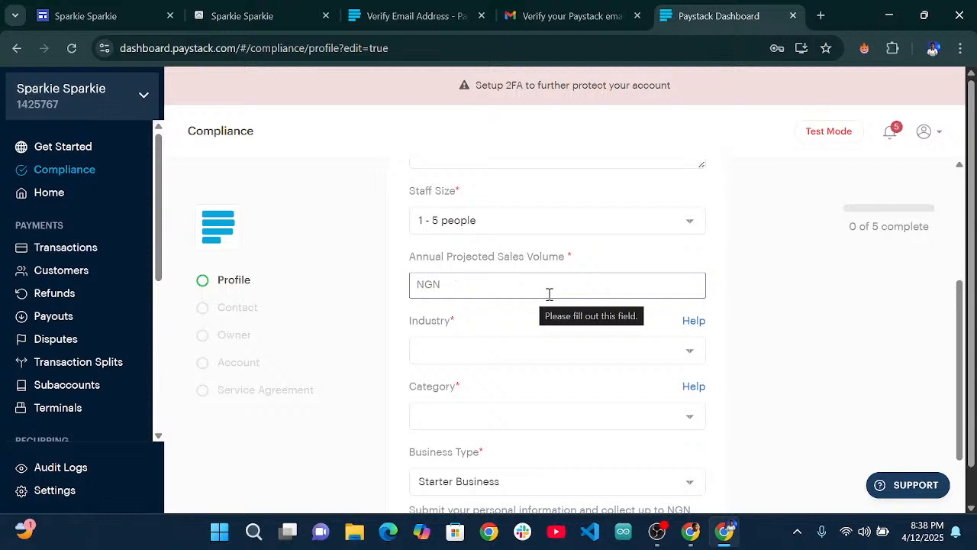
type("500,000")
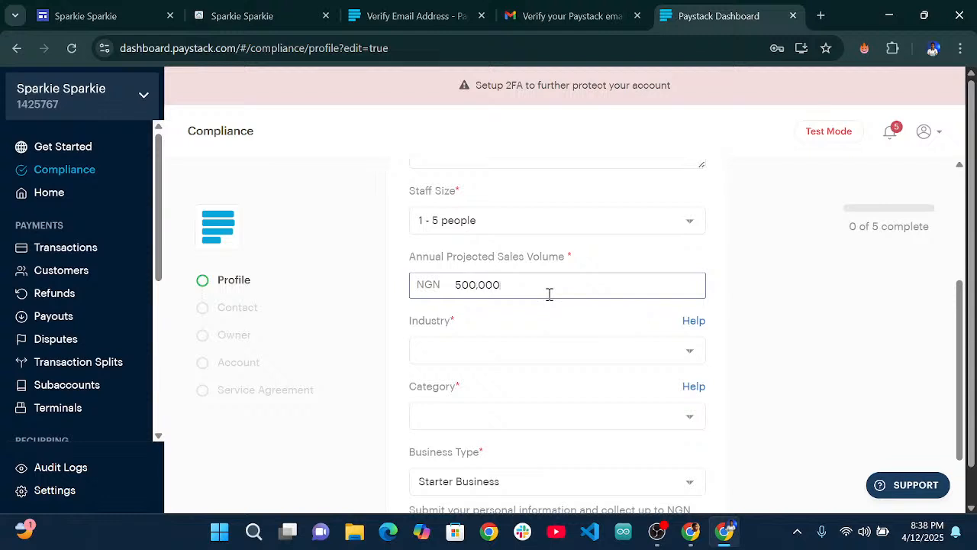
Set Industry to Professional services and Category to Other professional services.
left_click(510, 351)
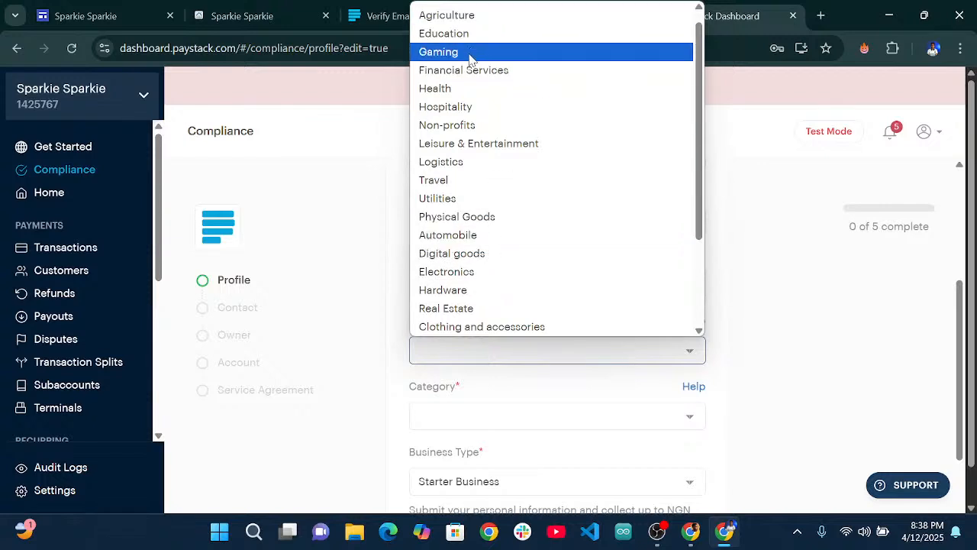
scroll(480, 149, "down", 3)
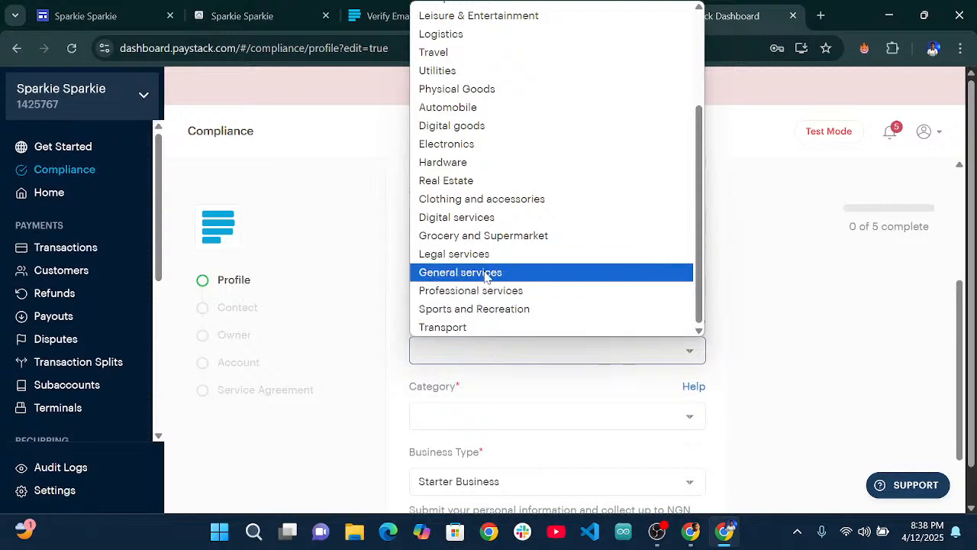
scroll(484, 174, "up", 3)
scroll(483, 174, "down", 3)
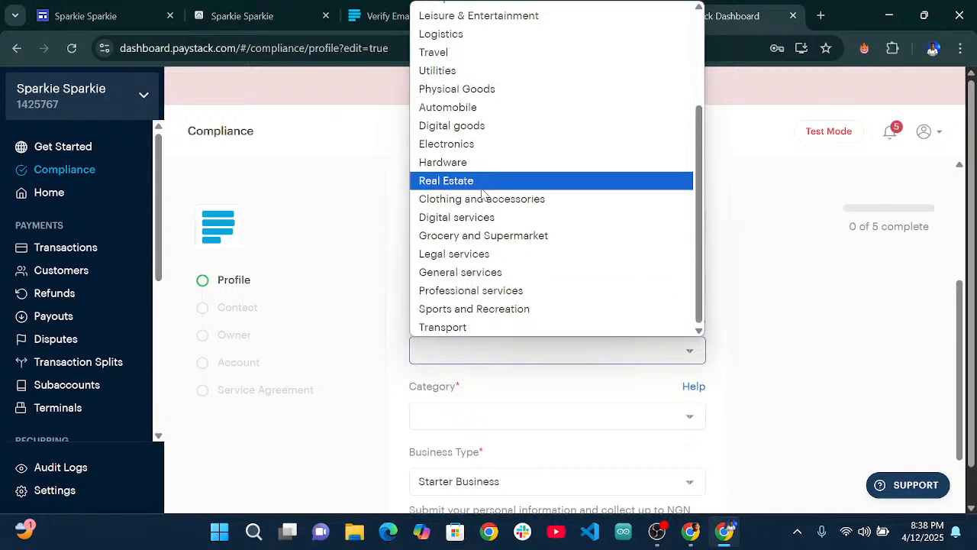
left_click(501, 298)
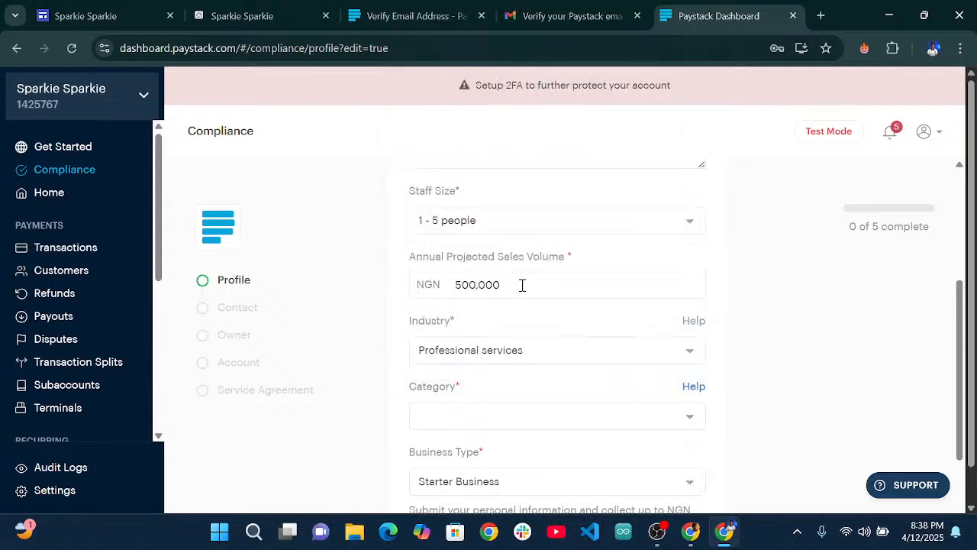
left_click(518, 420)
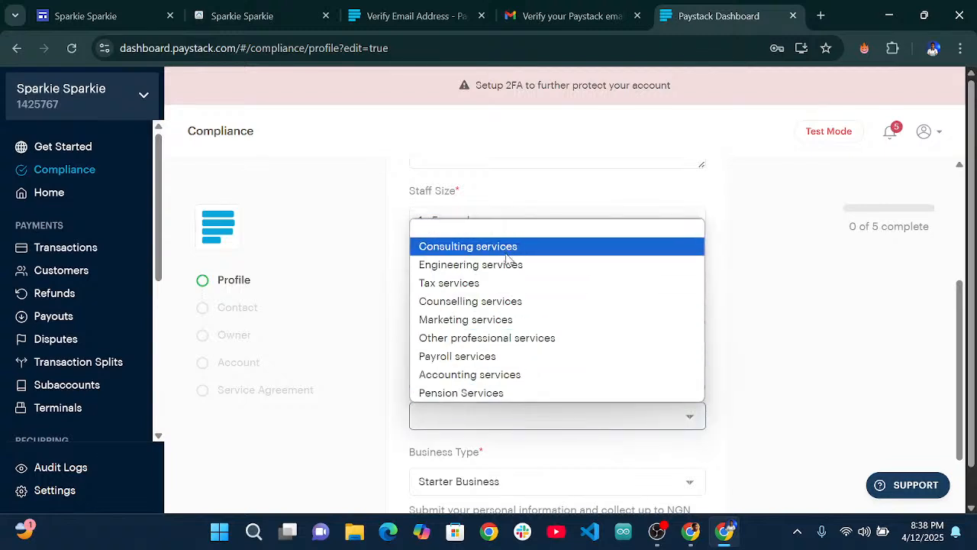
left_click(479, 338)
Save the profile so it shows 1 of 5 complete.
scroll(534, 329, "down", 1)
scroll(557, 328, "down", 1)
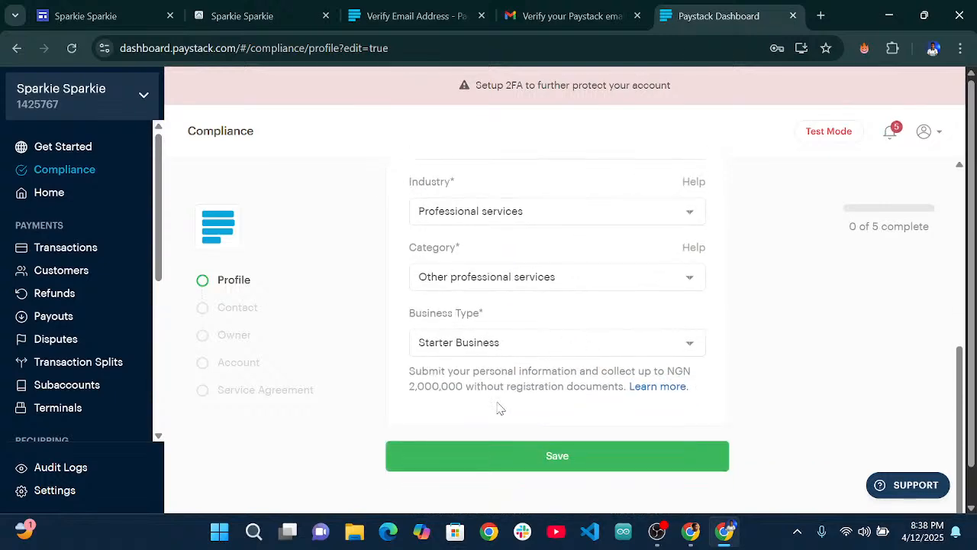
scroll(501, 409, "up", 1)
scroll(527, 418, "down", 1)
scroll(554, 404, "up", 1)
scroll(554, 405, "up", 4)
scroll(539, 414, "down", 5)
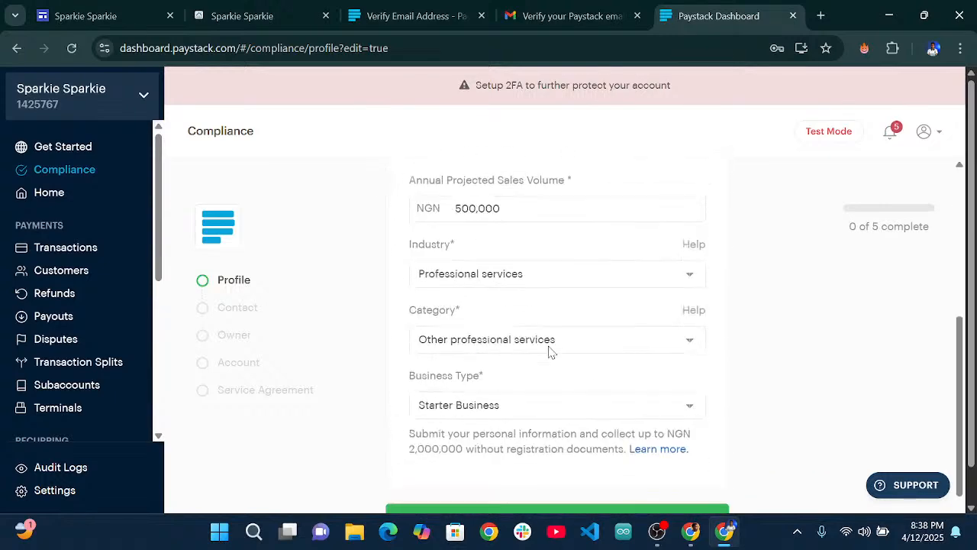
scroll(515, 405, "up", 5)
scroll(483, 373, "down", 5)
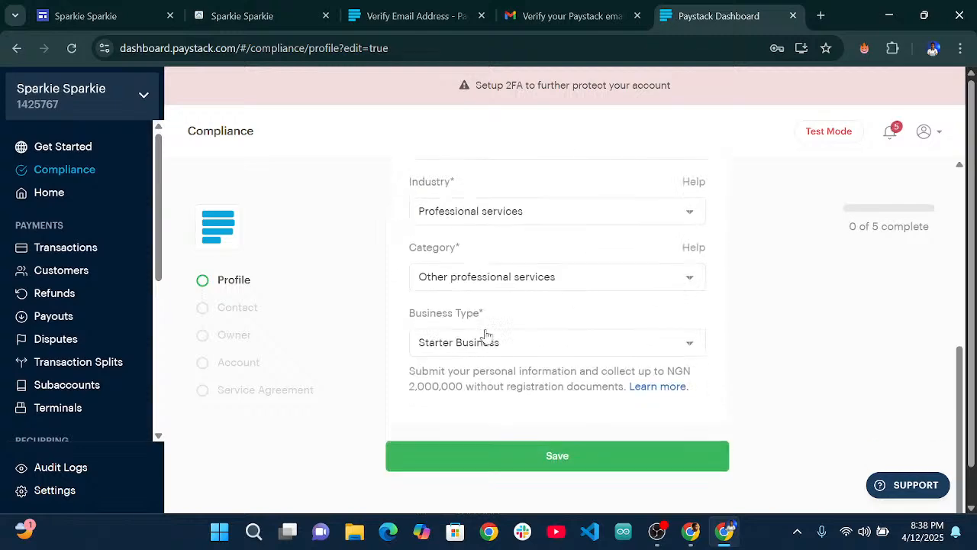
scroll(504, 320, "up", 5)
scroll(496, 260, "down", 5)
mouse_move(817, 137)
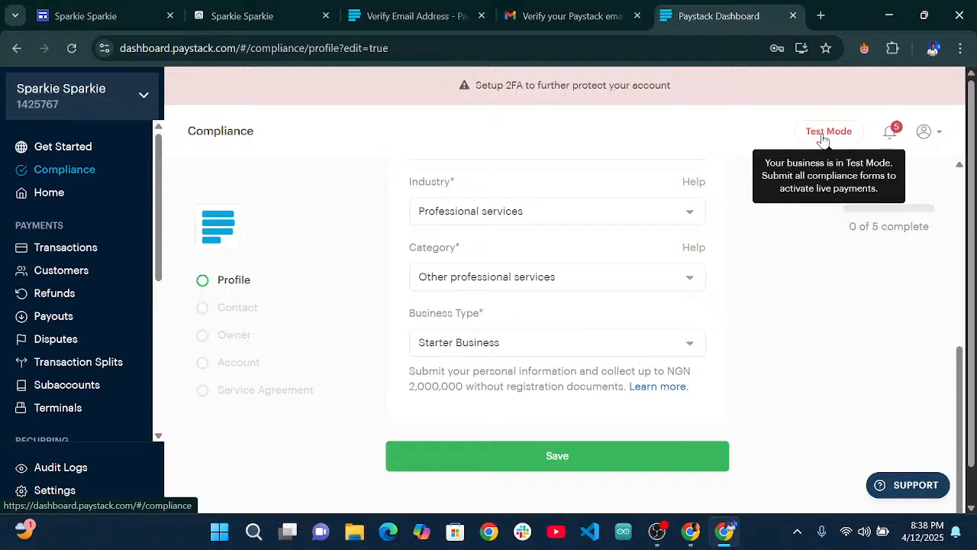
scroll(488, 277, "up", 5)
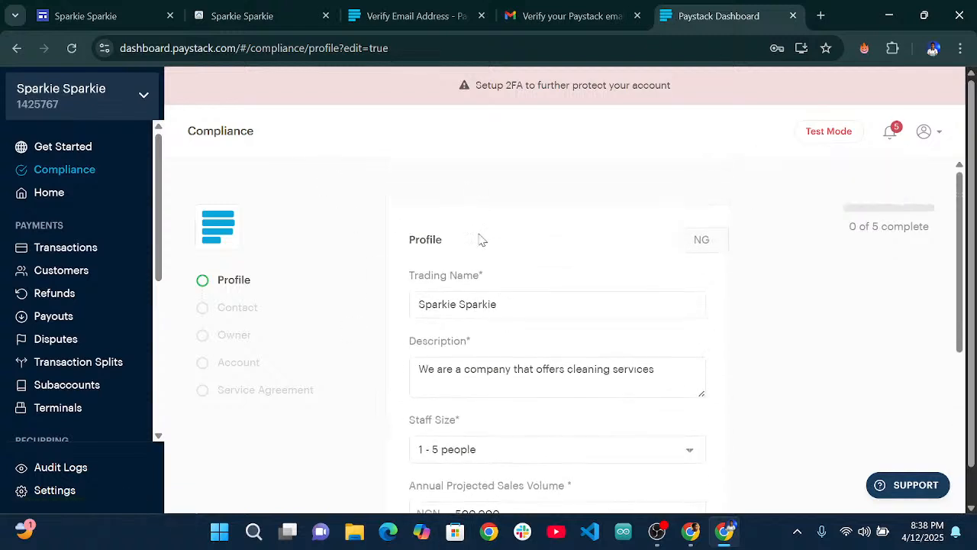
scroll(491, 338, "down", 6)
left_click(509, 419)
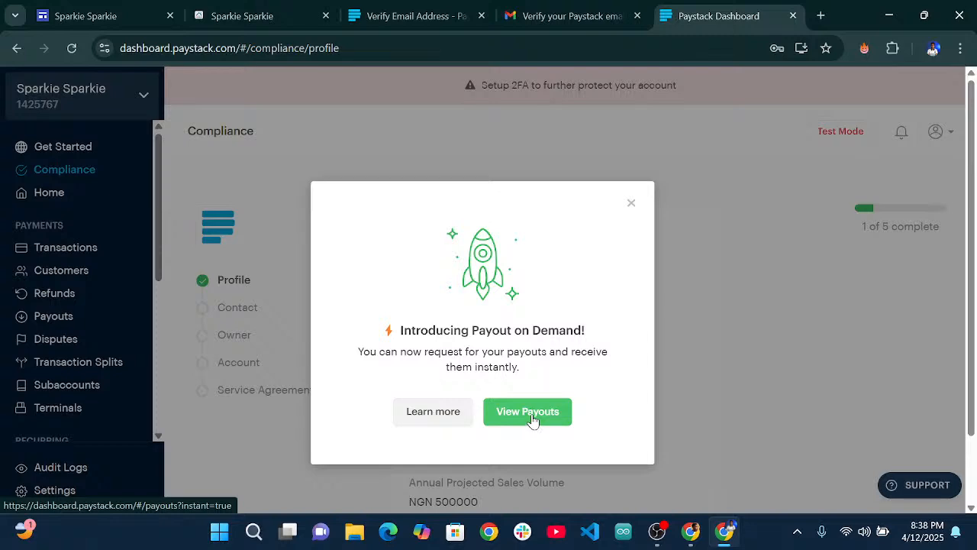
Go to Payouts from the Payout on Demand announcement and close the passkeys popup.
left_click(533, 420)
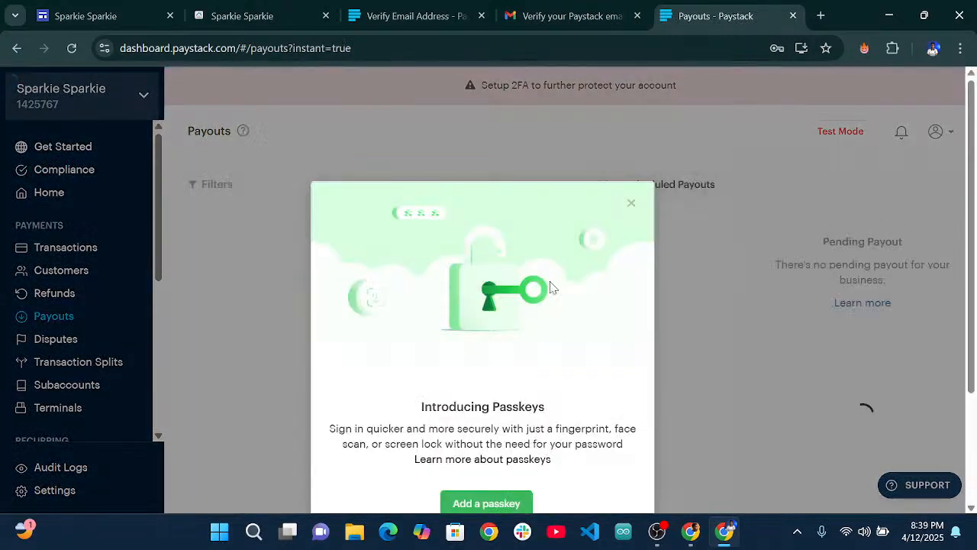
left_click(631, 203)
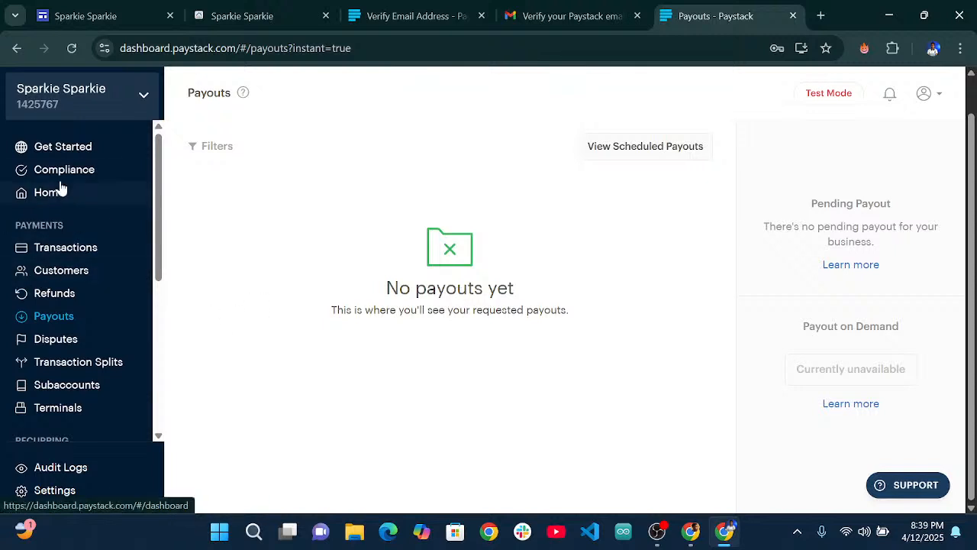
Look through the Transactions, Customers and Refunds pages, ending on Disputes.
left_click(64, 252)
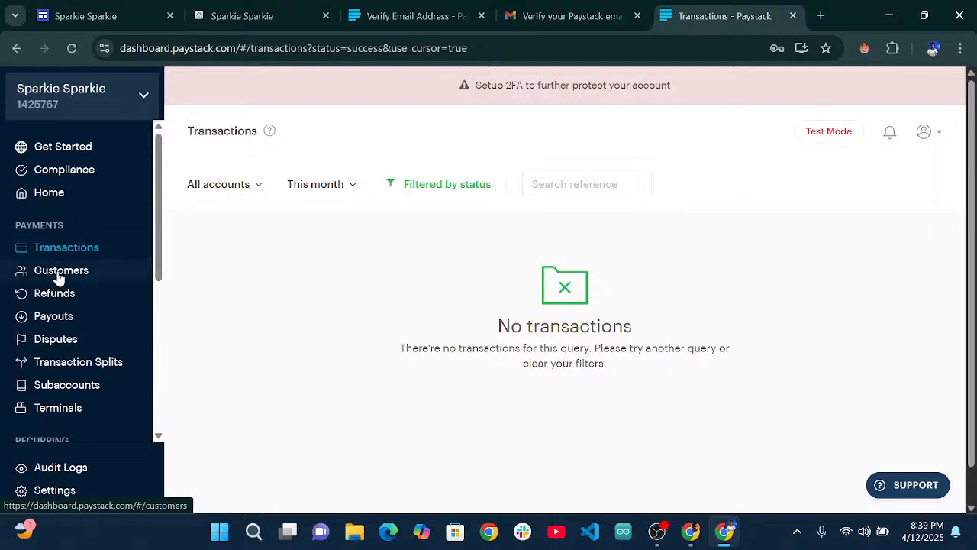
left_click(63, 279)
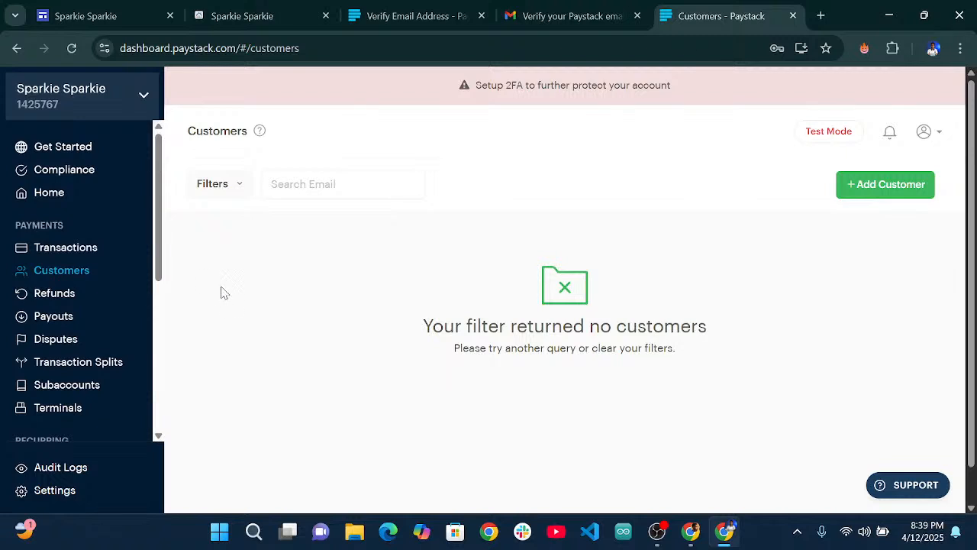
left_click(102, 297)
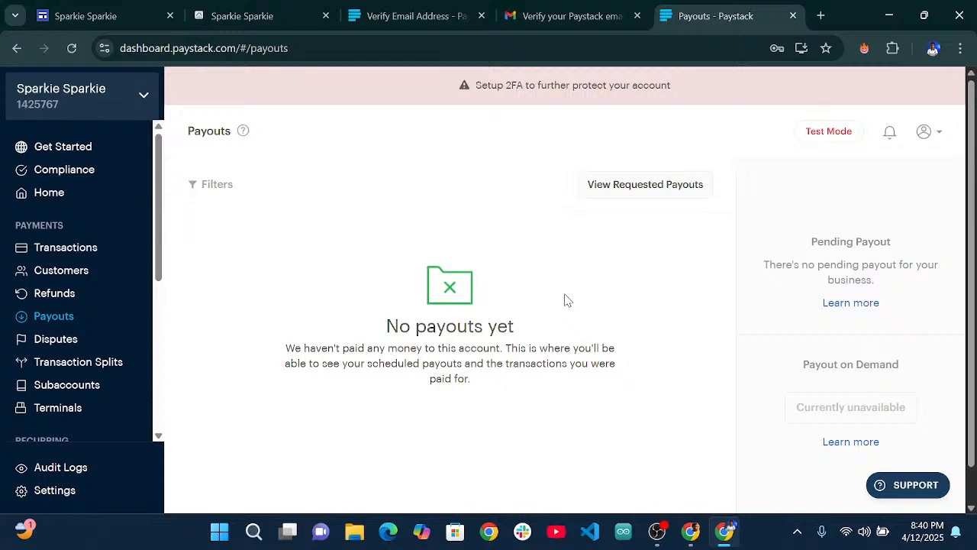
scroll(61, 327, "down", 4)
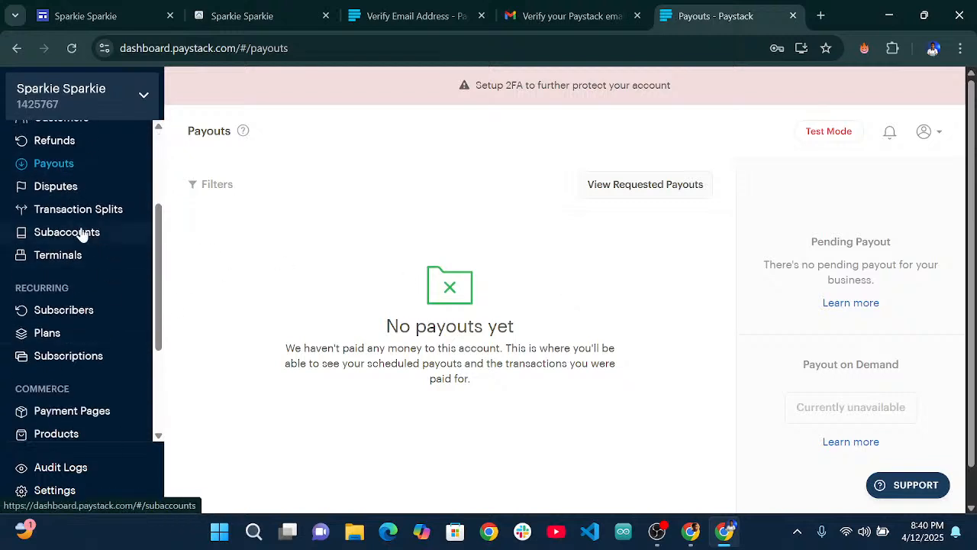
scroll(82, 252, "up", 2)
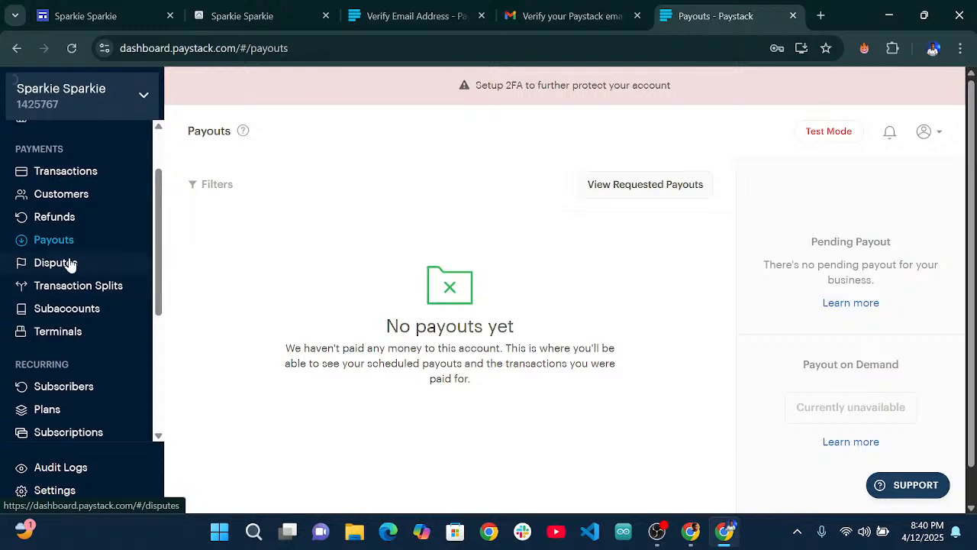
left_click(55, 263)
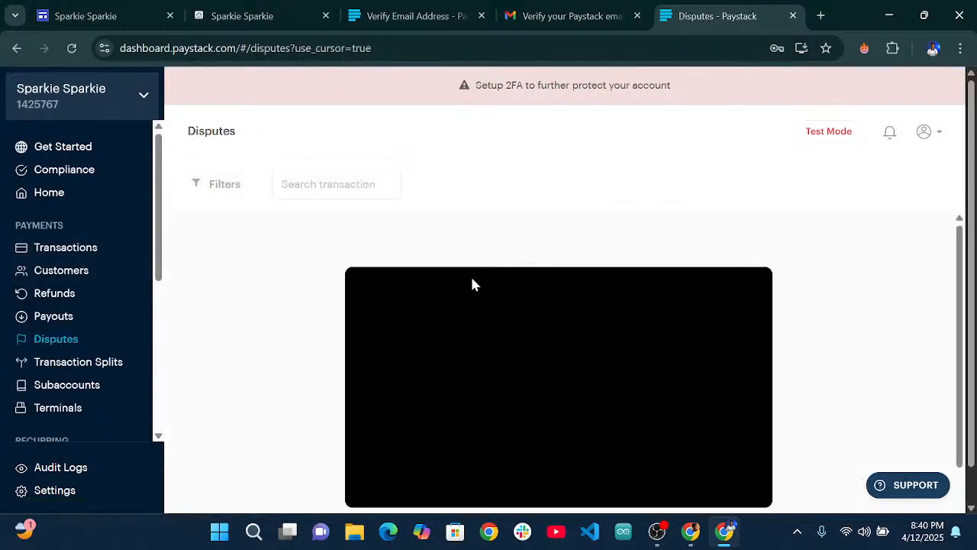
Browse the Subscribers and Storefronts pages.
scroll(532, 278, "down", 2)
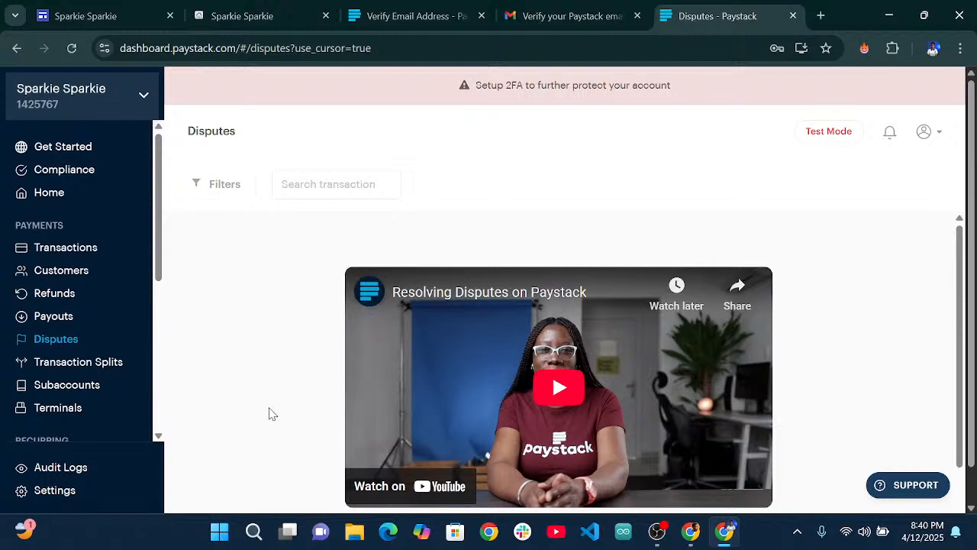
scroll(65, 368, "down", 1)
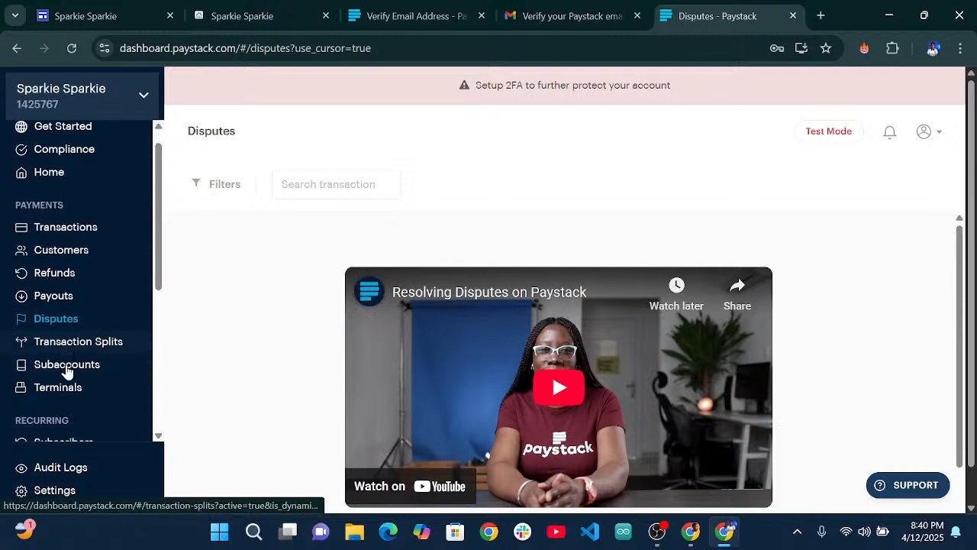
scroll(64, 293, "down", 2)
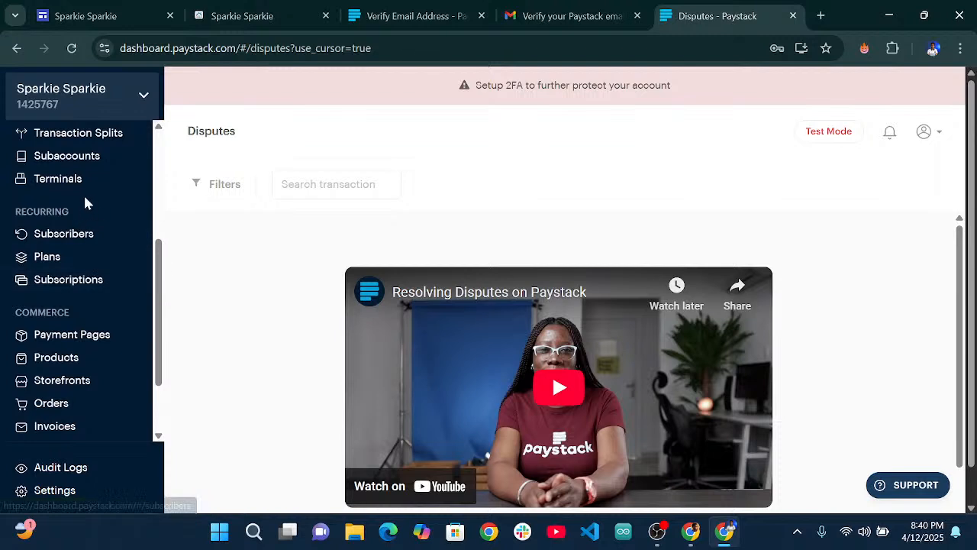
left_click(70, 235)
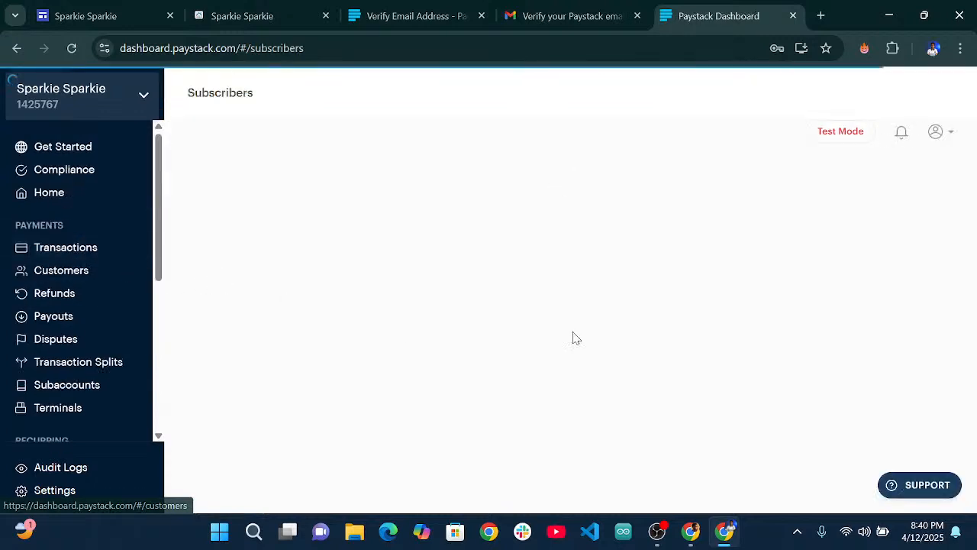
scroll(555, 308, "down", 1)
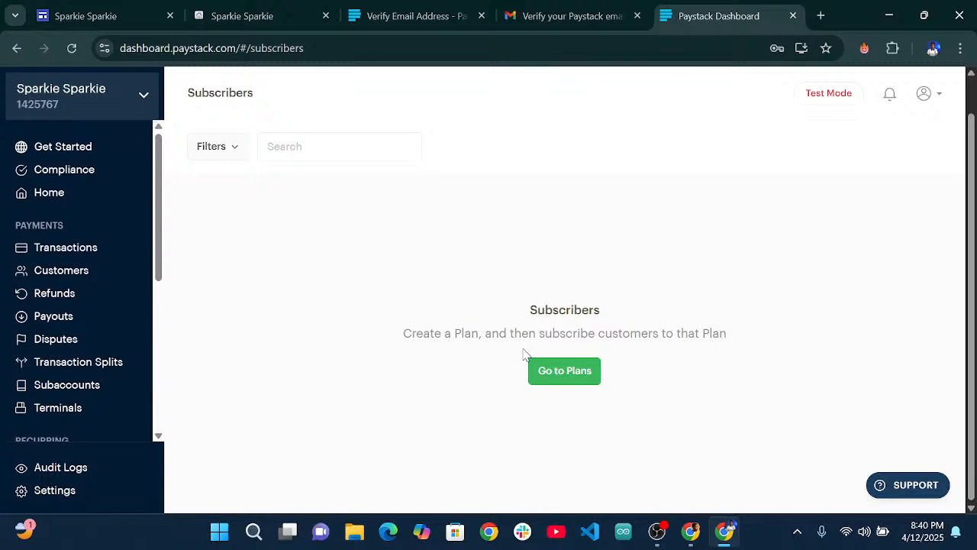
scroll(107, 264, "down", 1)
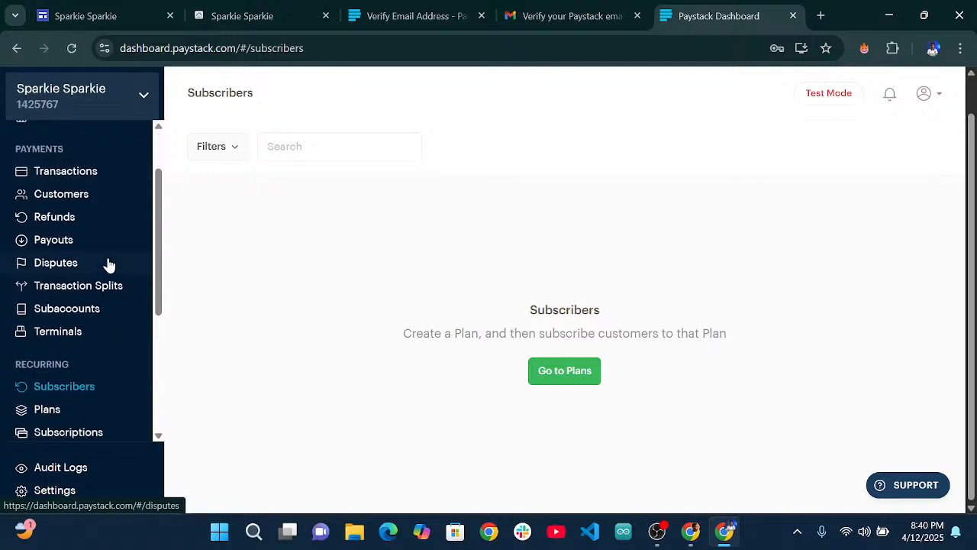
scroll(105, 269, "down", 2)
scroll(92, 292, "down", 1)
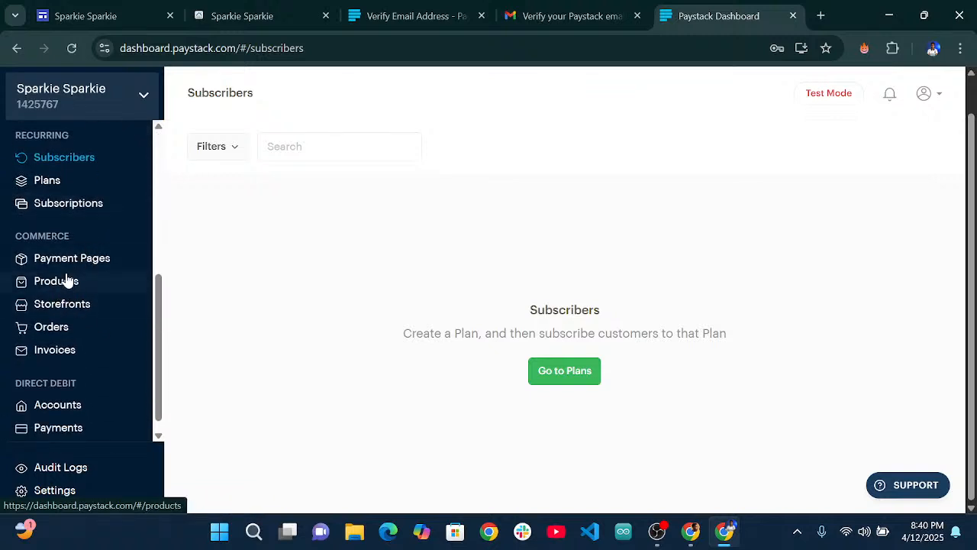
scroll(74, 273, "down", 1)
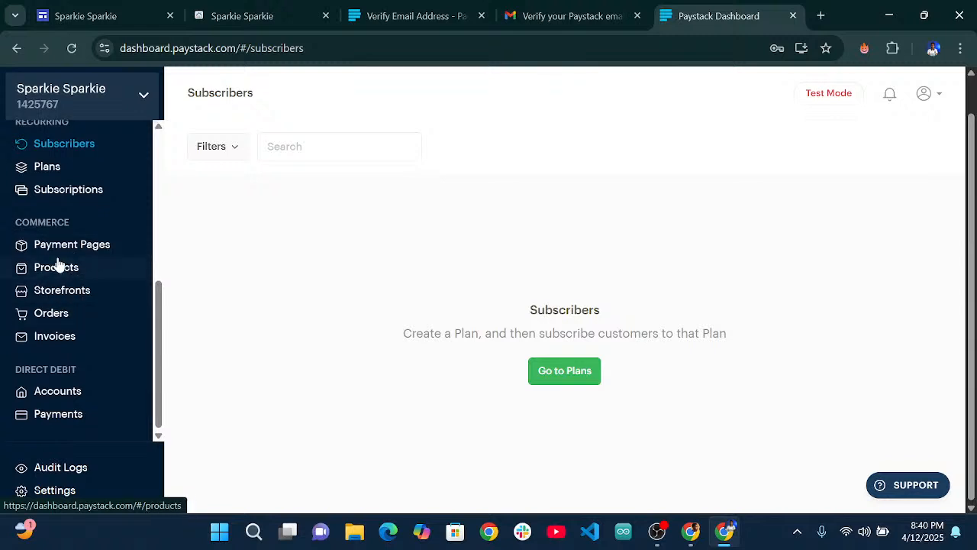
left_click(58, 299)
scroll(86, 336, "down", 2)
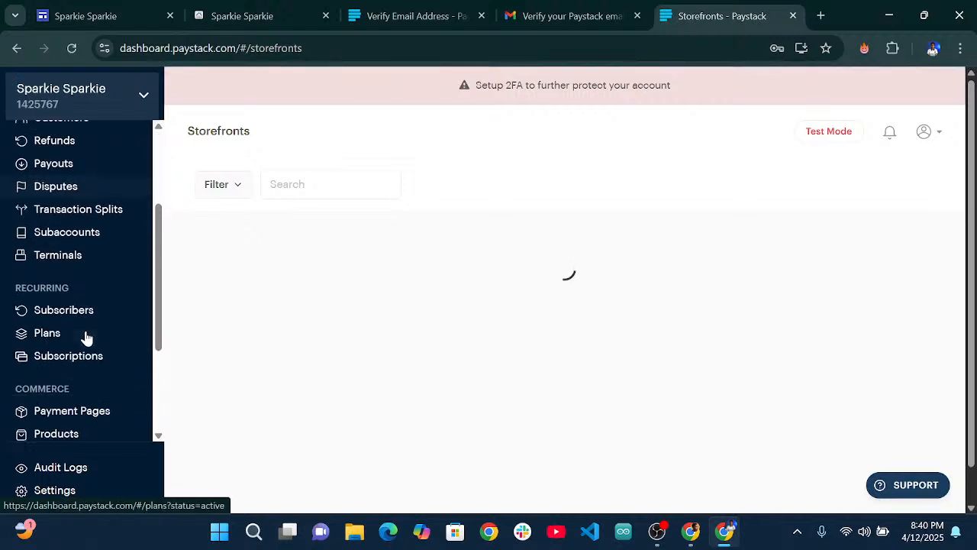
scroll(69, 371, "down", 2)
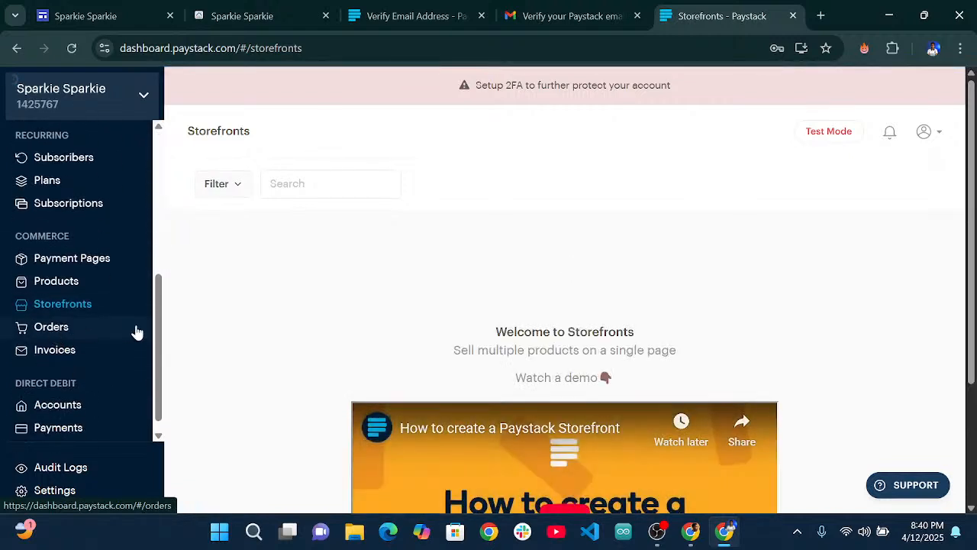
Visit Orders, Products, and the Direct Debit Accounts and Payments pages.
left_click(136, 331)
scroll(131, 359, "down", 2)
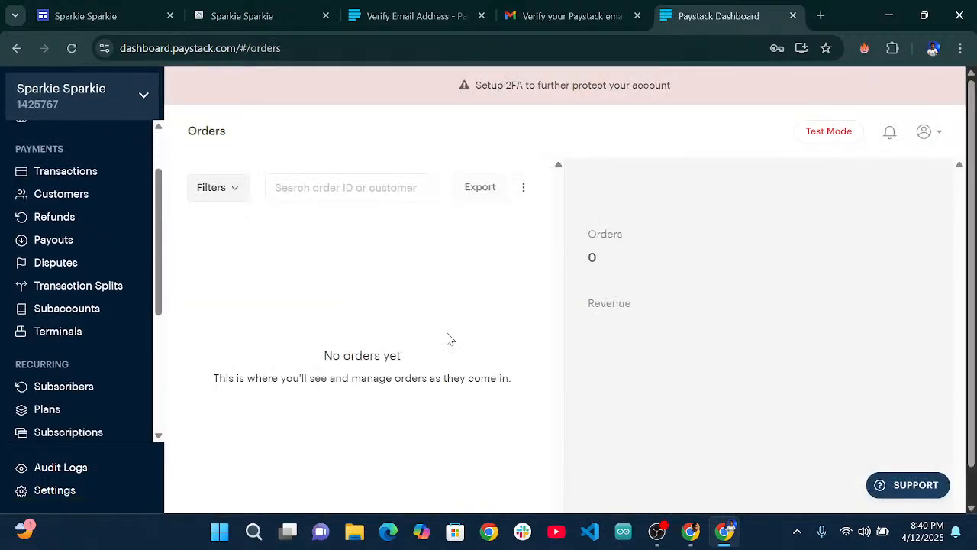
scroll(72, 402, "down", 3)
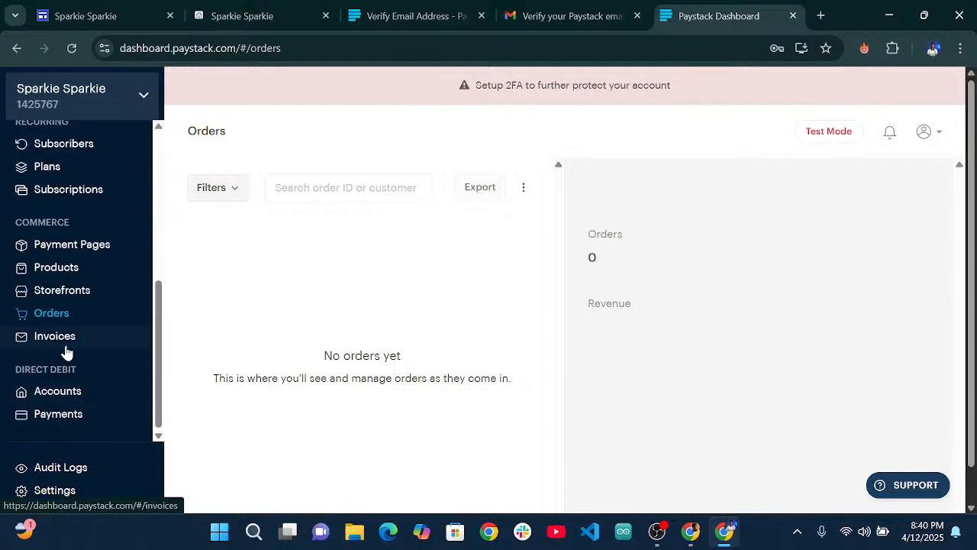
left_click(58, 273)
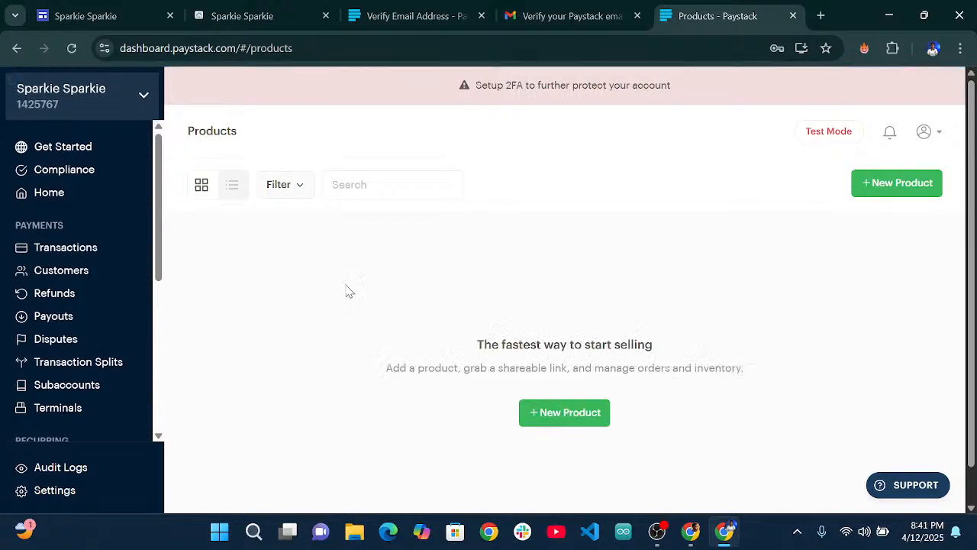
scroll(35, 374, "down", 5)
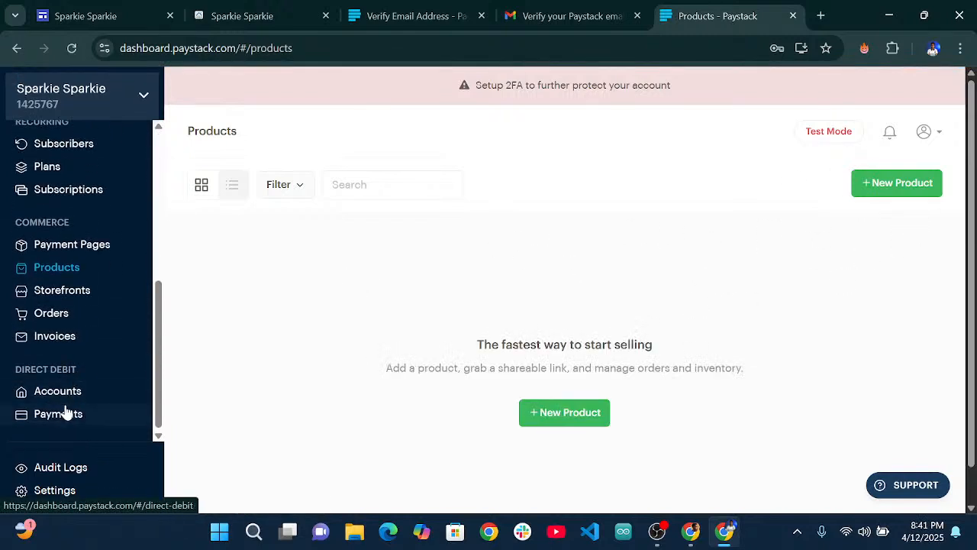
left_click(59, 396)
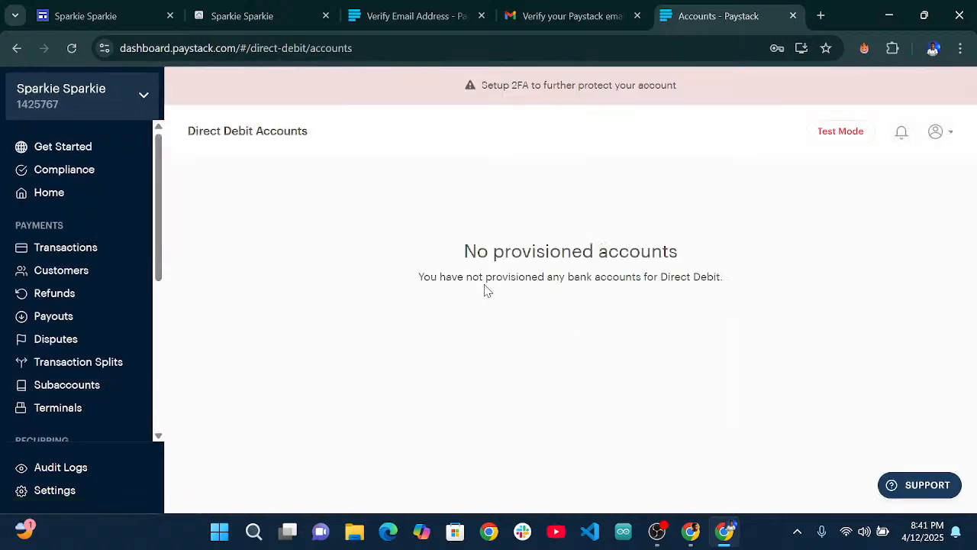
scroll(86, 406, "down", 4)
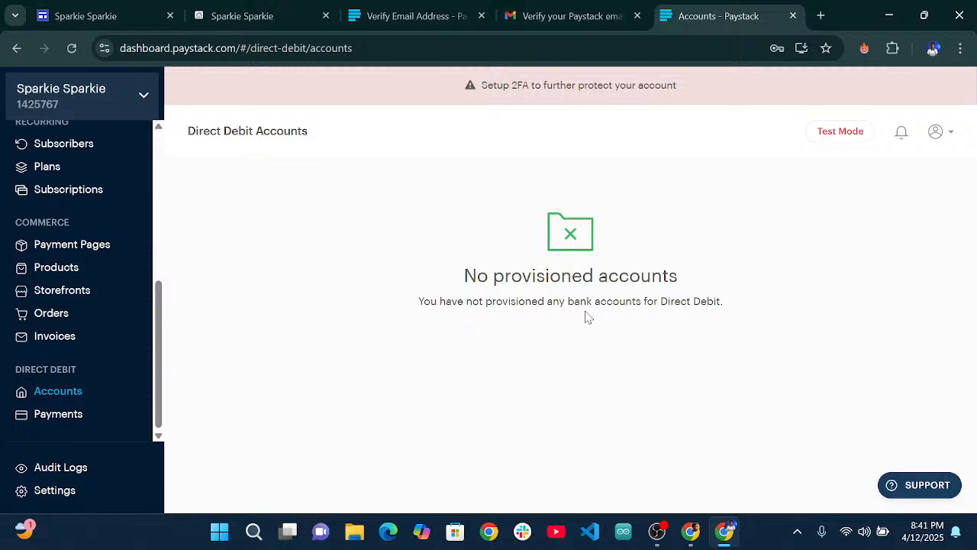
left_click(90, 417)
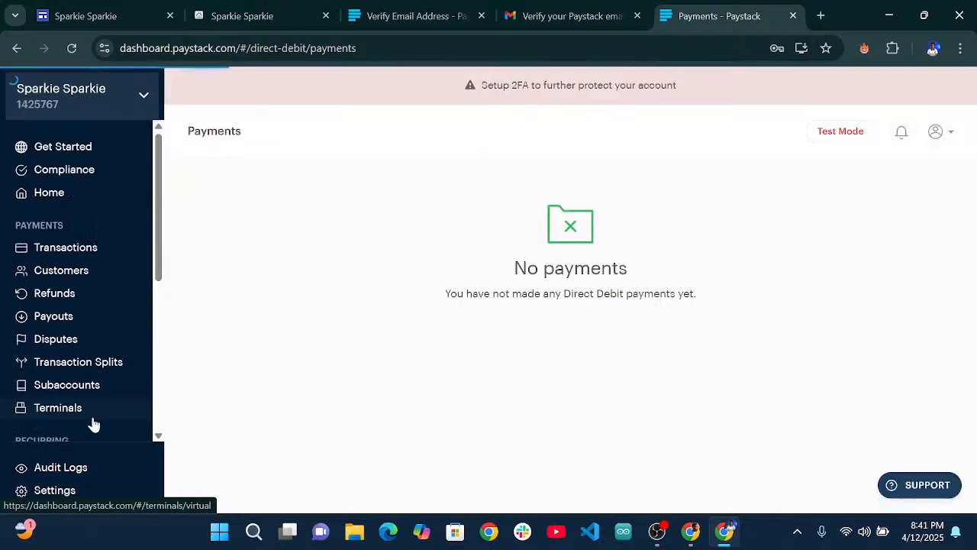
left_click(951, 134)
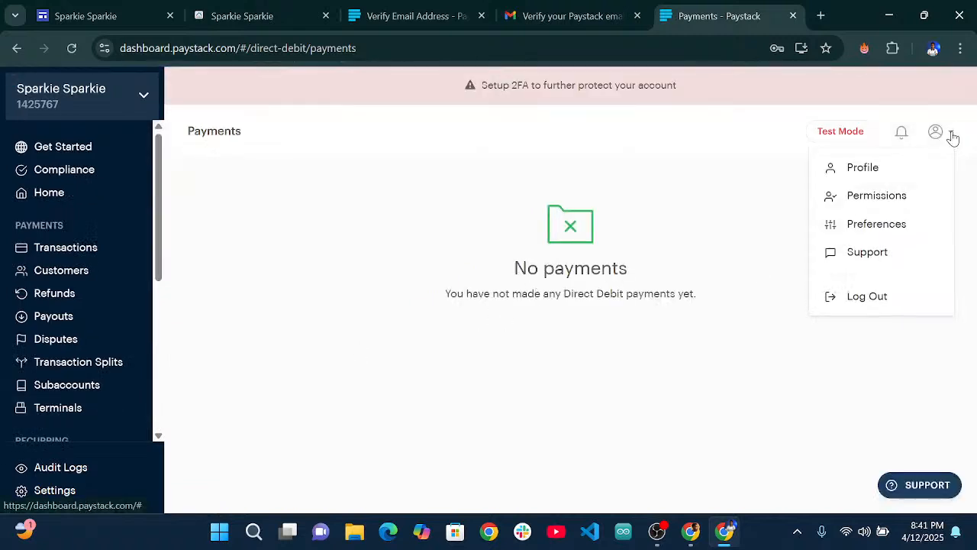
left_click(669, 184)
scroll(92, 375, "down", 4)
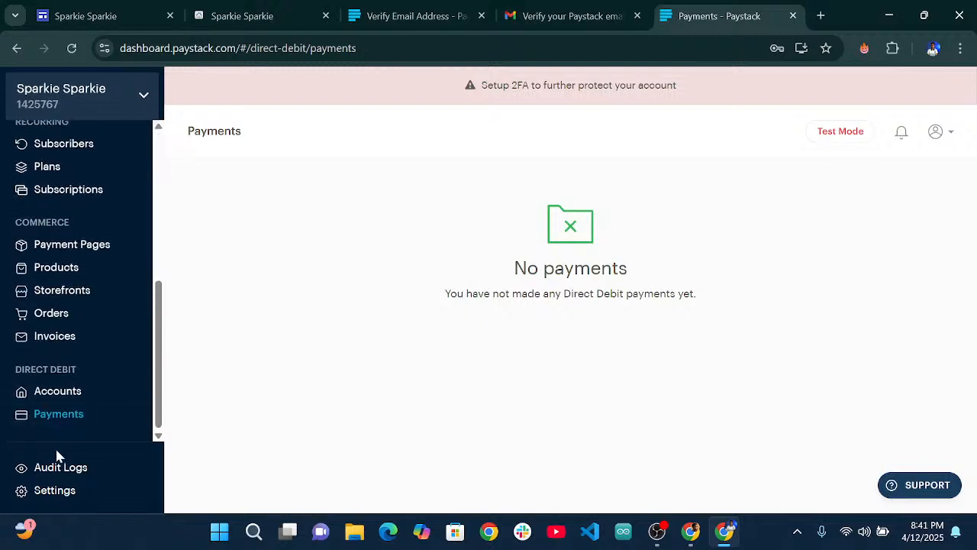
Go to Settings, Accounts to see the payout accounts requirement.
left_click(53, 494)
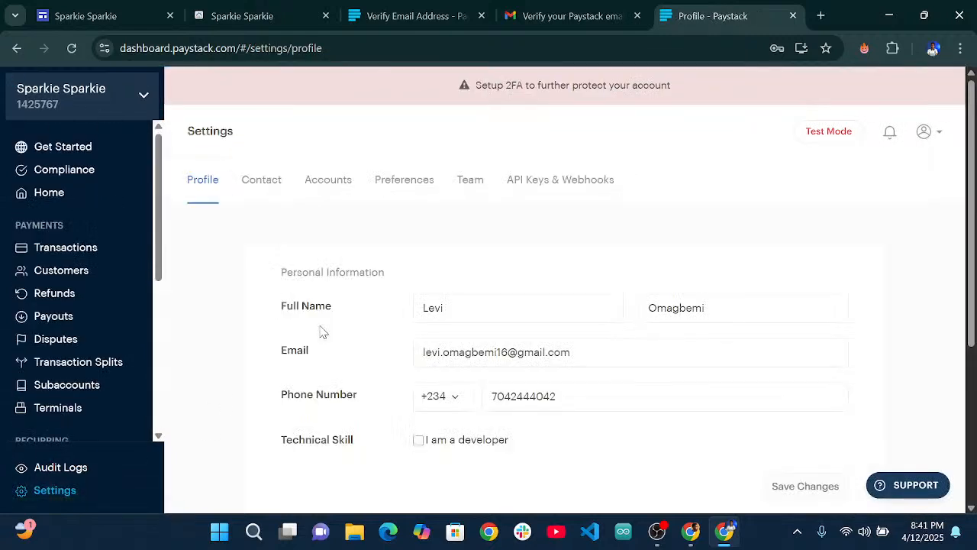
left_click(331, 188)
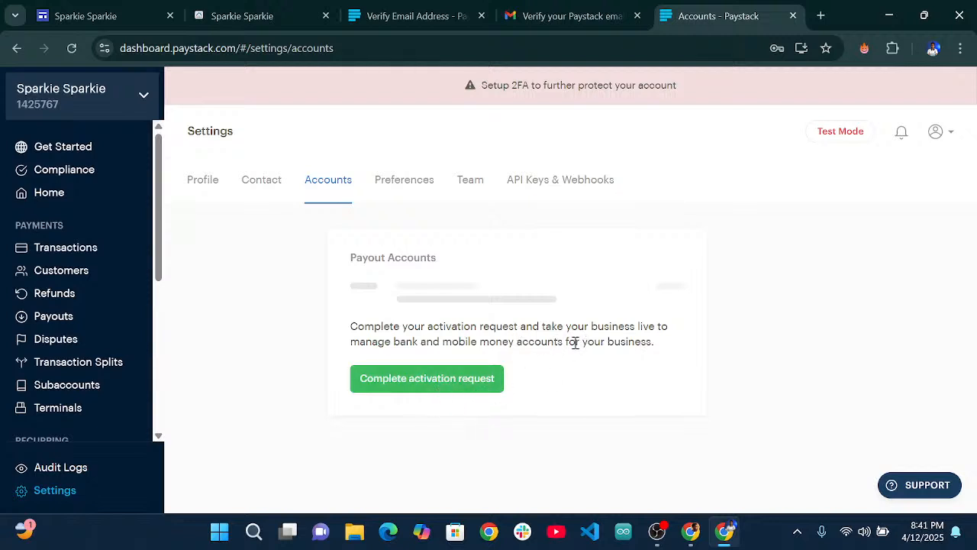
Resume the activation request and advance from Profile to the Contact step.
left_click(460, 392)
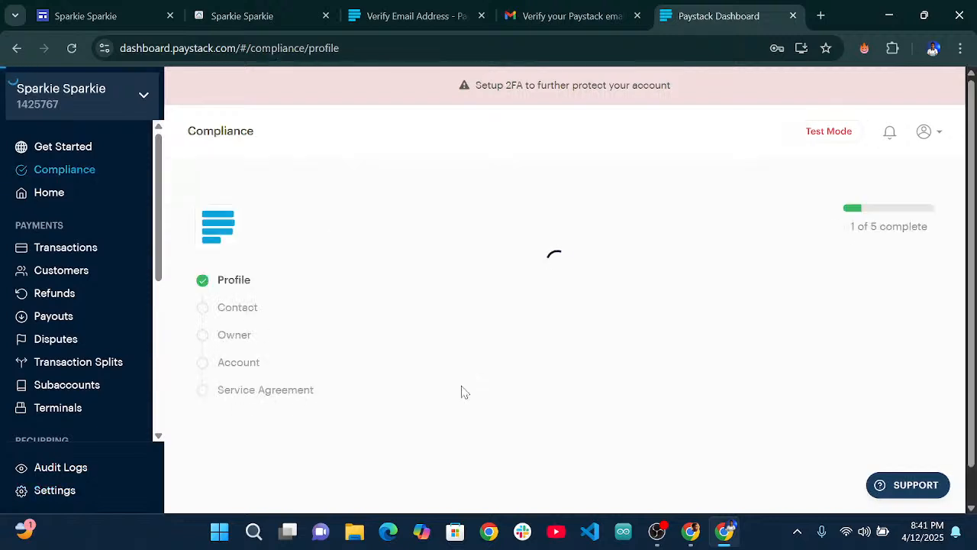
scroll(489, 320, "down", 3)
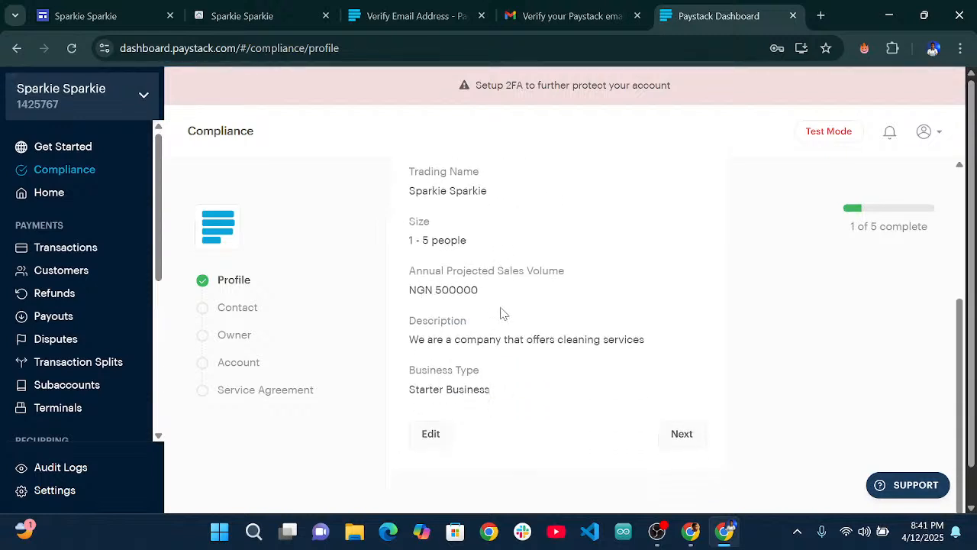
scroll(665, 430, "up", 2)
scroll(666, 433, "down", 2)
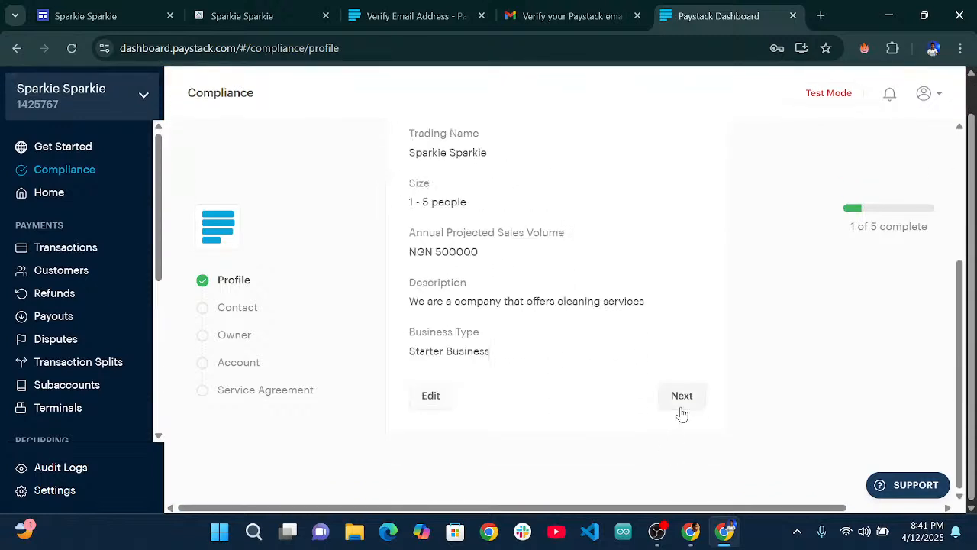
left_click(681, 395)
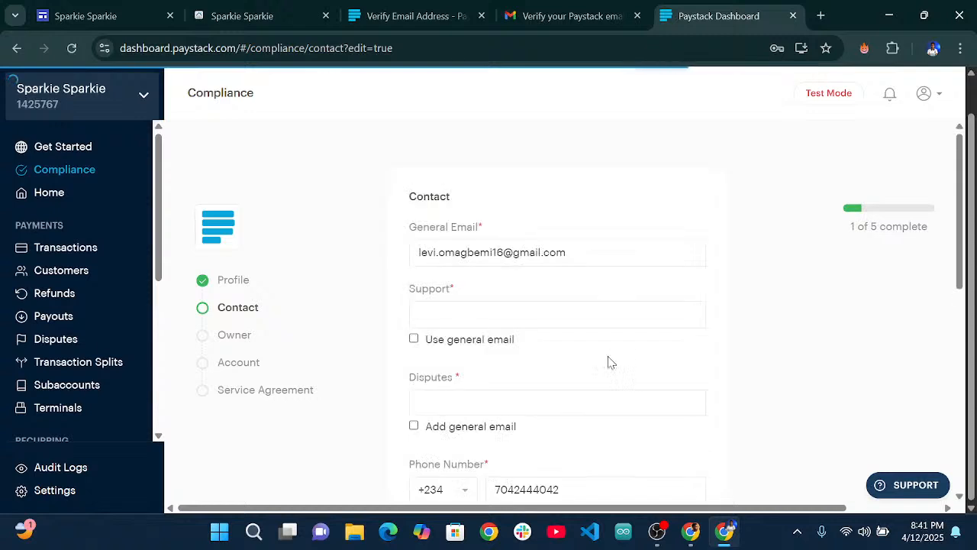
Use the general email for both the support and disputes contacts.
scroll(521, 330, "down", 1)
left_click(530, 245)
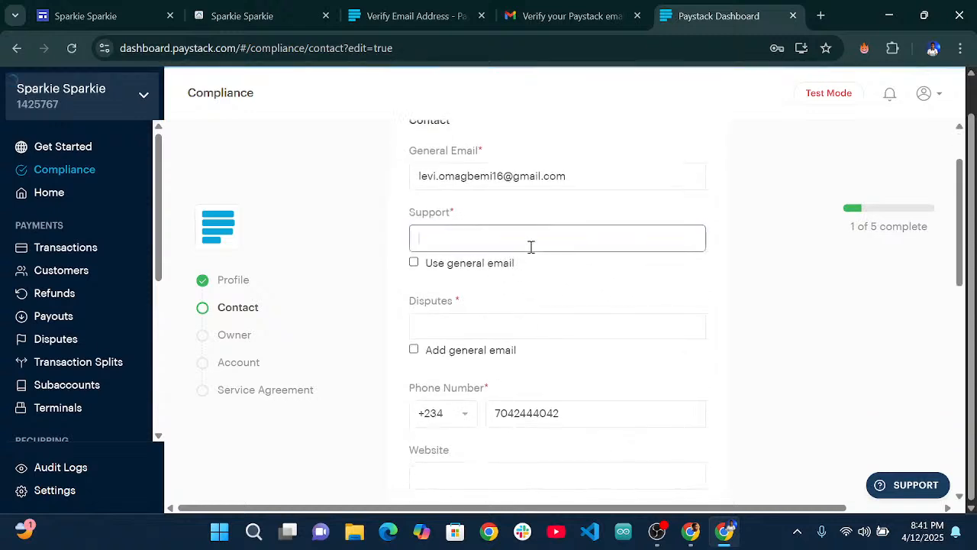
left_click(413, 263)
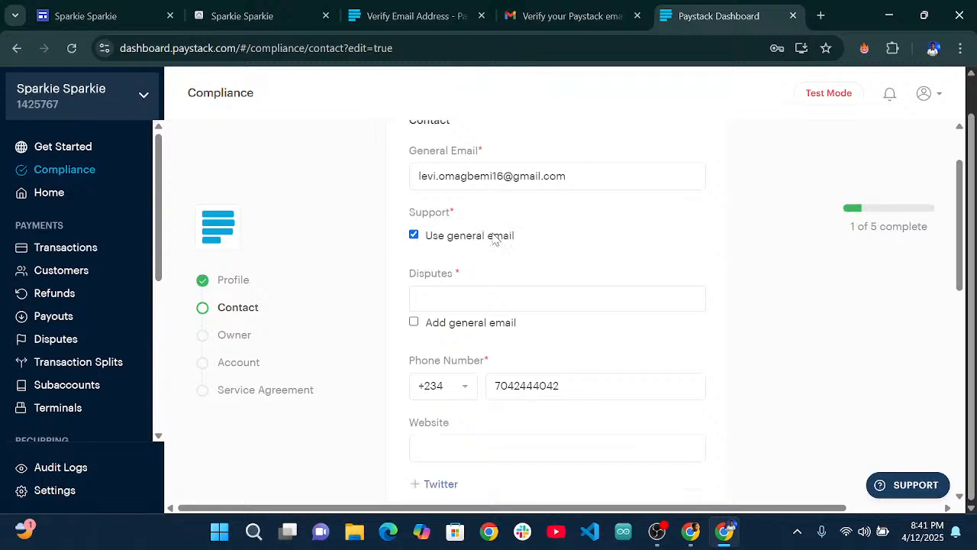
left_click(414, 324)
scroll(566, 294, "up", 1)
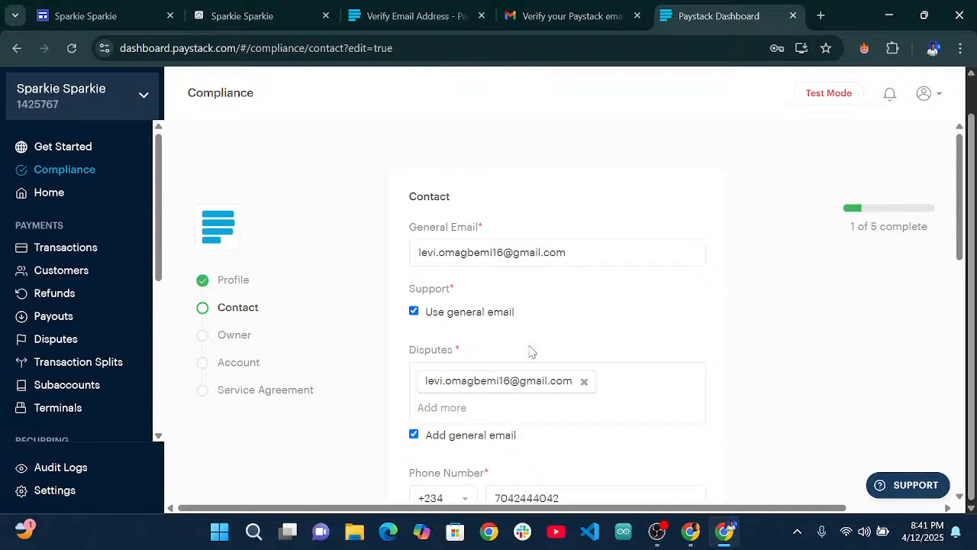
scroll(494, 334, "down", 1)
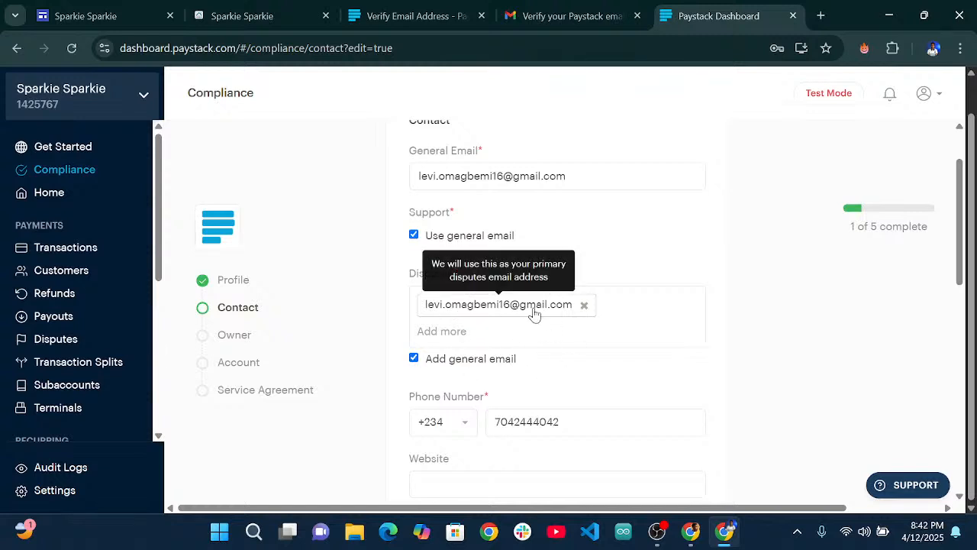
scroll(539, 313, "down", 1)
scroll(519, 336, "down", 2)
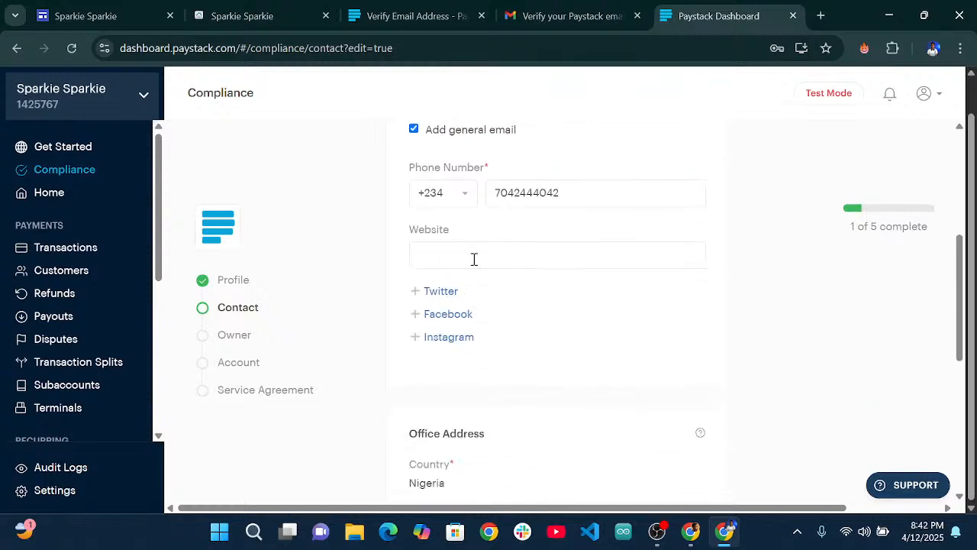
scroll(458, 322, "down", 2)
scroll(480, 313, "up", 2)
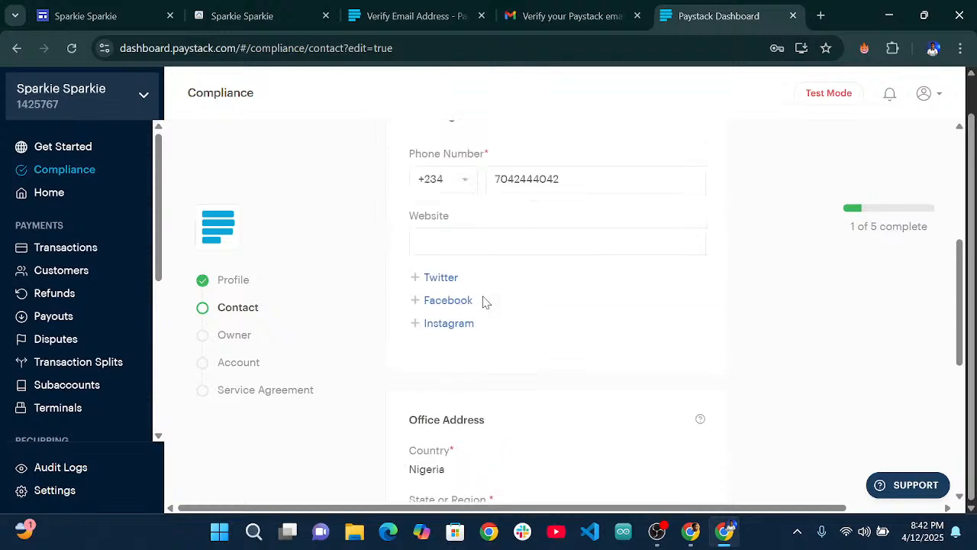
scroll(481, 279, "down", 4)
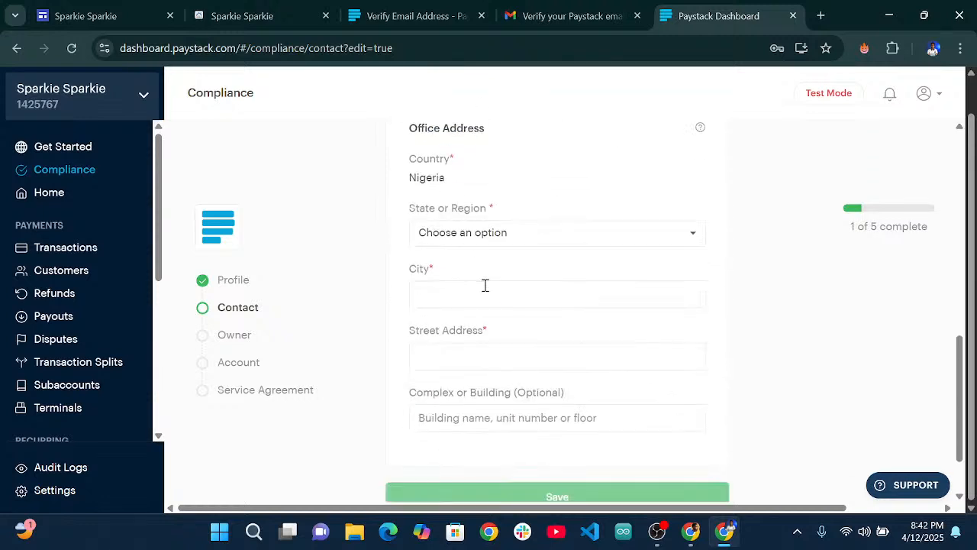
Enter Warri as the office city and fill in the street address.
left_click(453, 294)
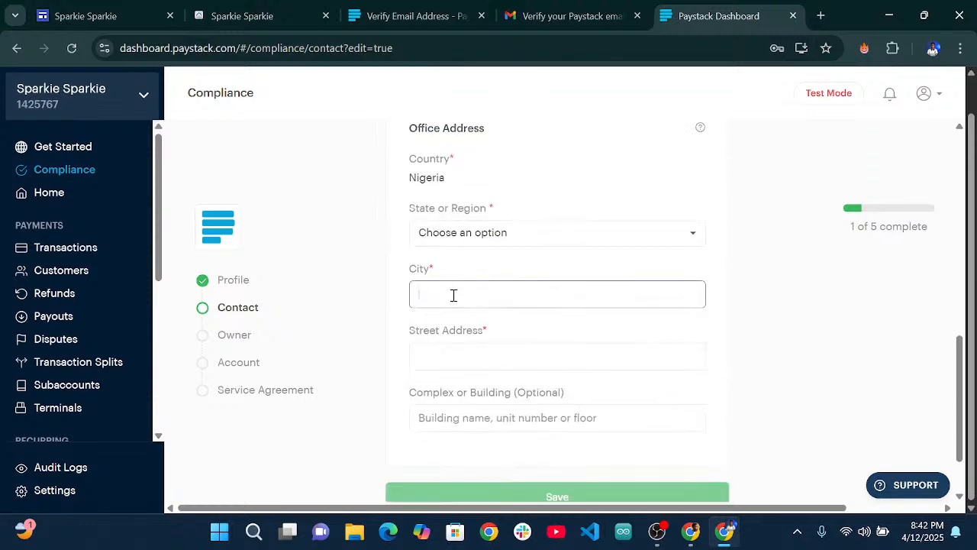
type("Warri")
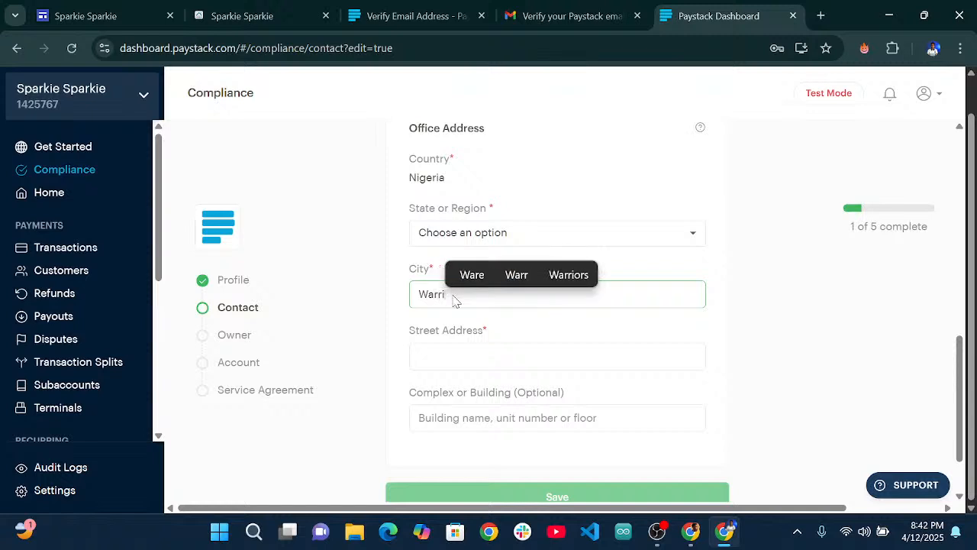
left_click(447, 354)
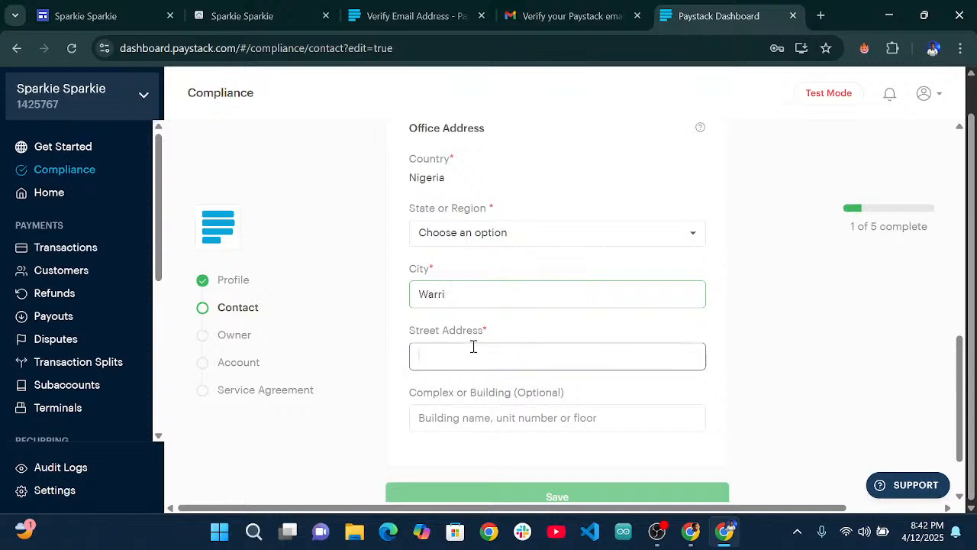
type("Airpos")
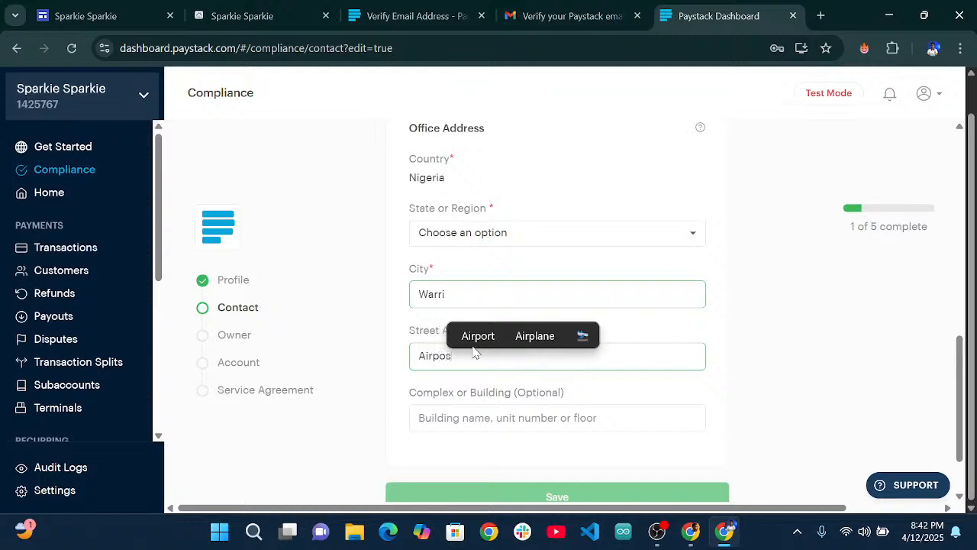
key("BackSpace")
type("rt ")
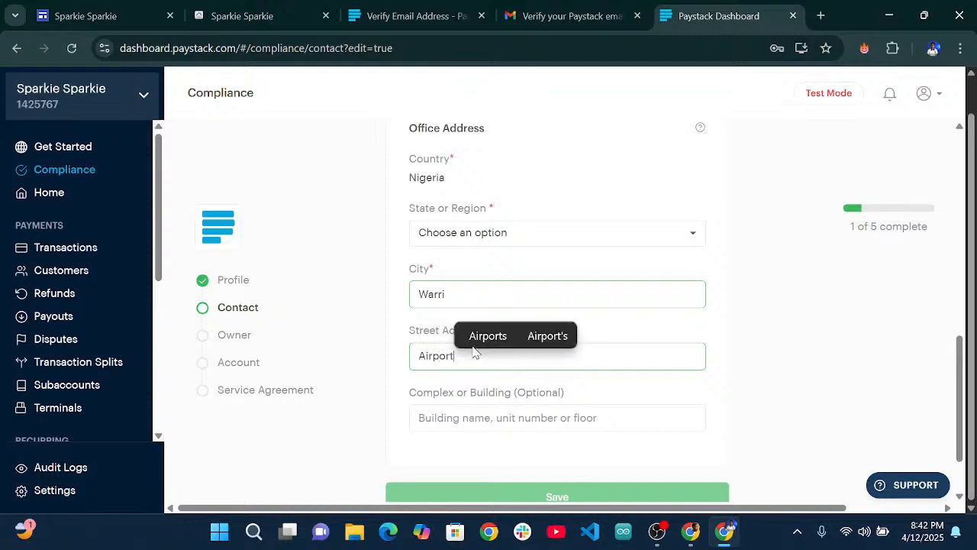
type("Warri Del")
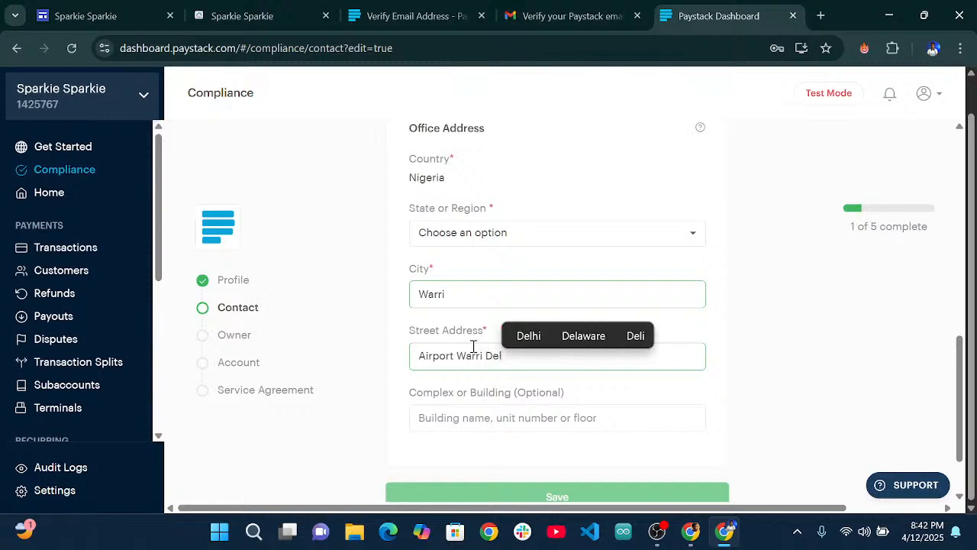
key("BackSpace")
key("BackSpace")
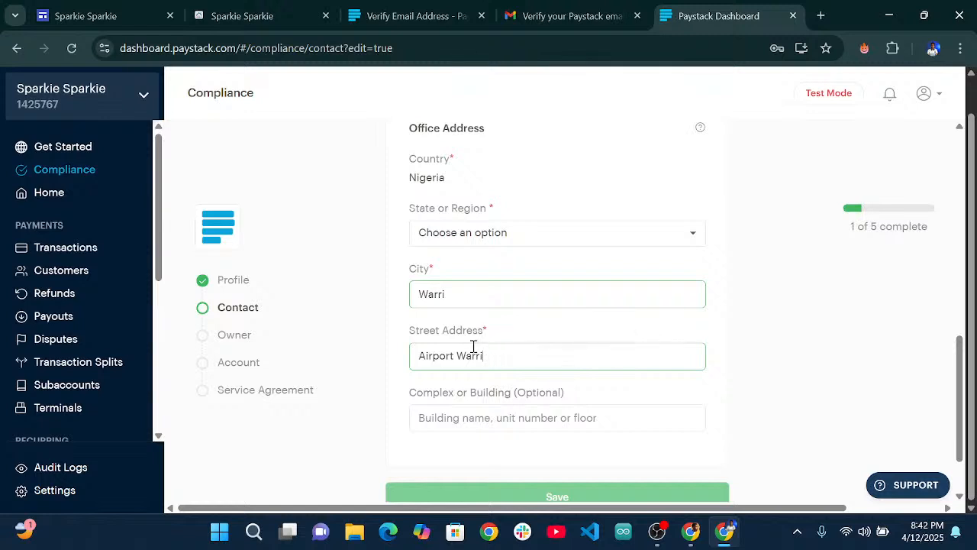
Pick Delta as the state, save the contact details, and decline Chrome's save-address prompt.
scroll(473, 346, "down", 1)
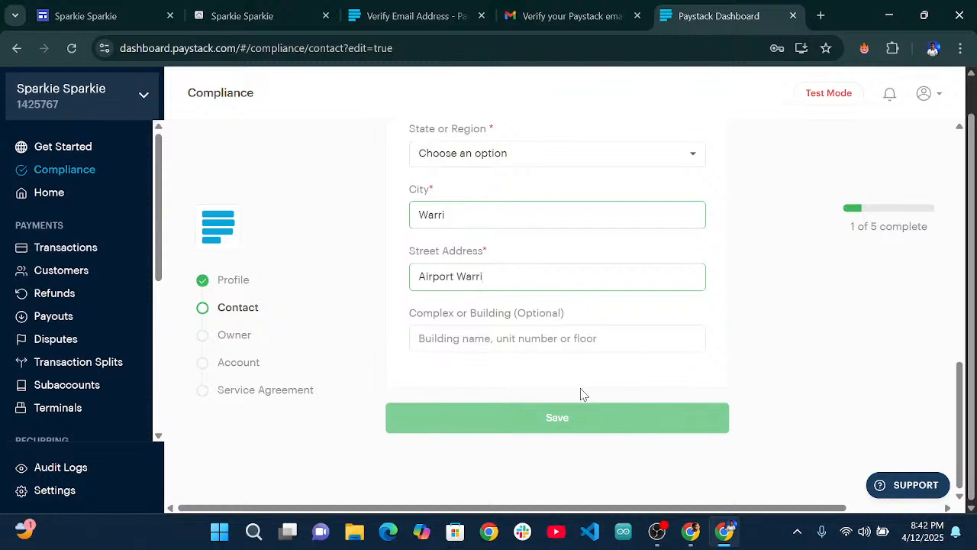
scroll(512, 226, "up", 1)
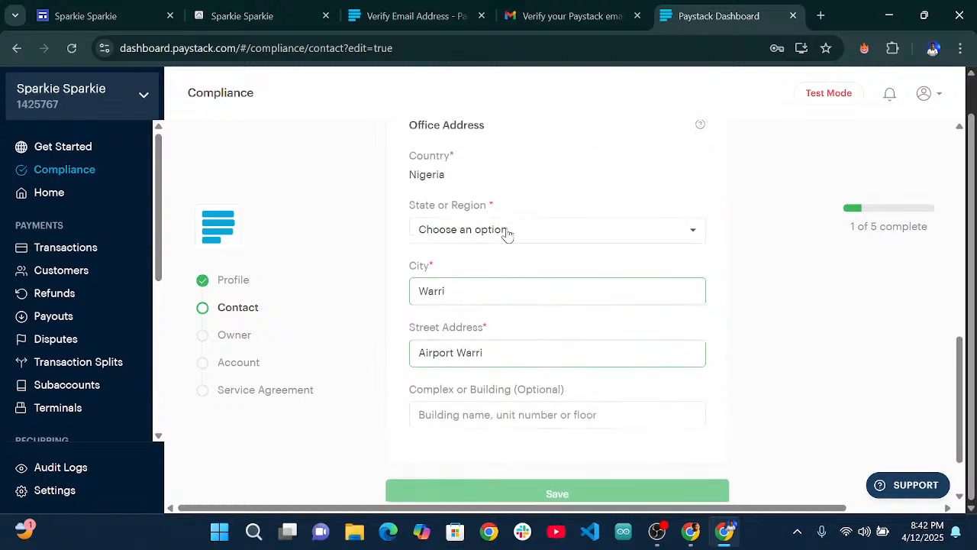
left_click(506, 231)
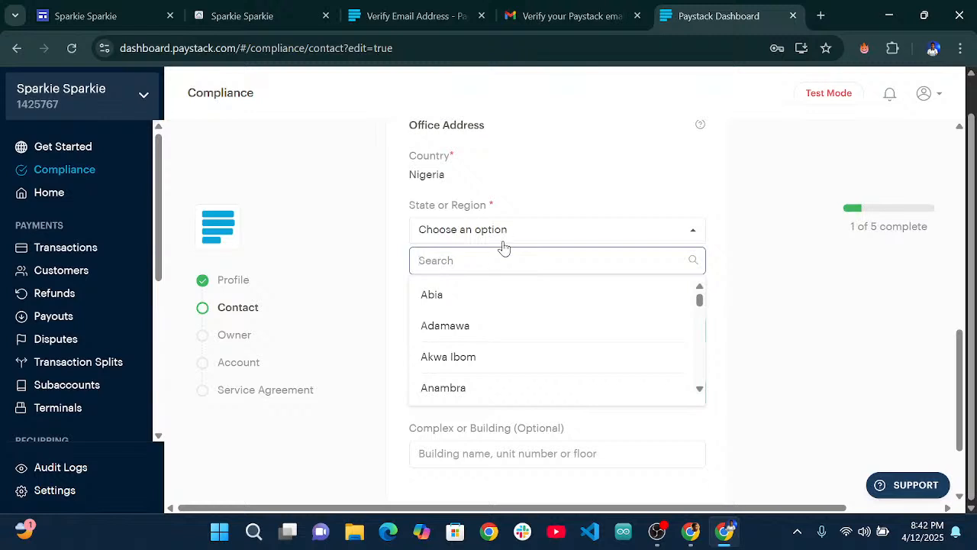
type("Del")
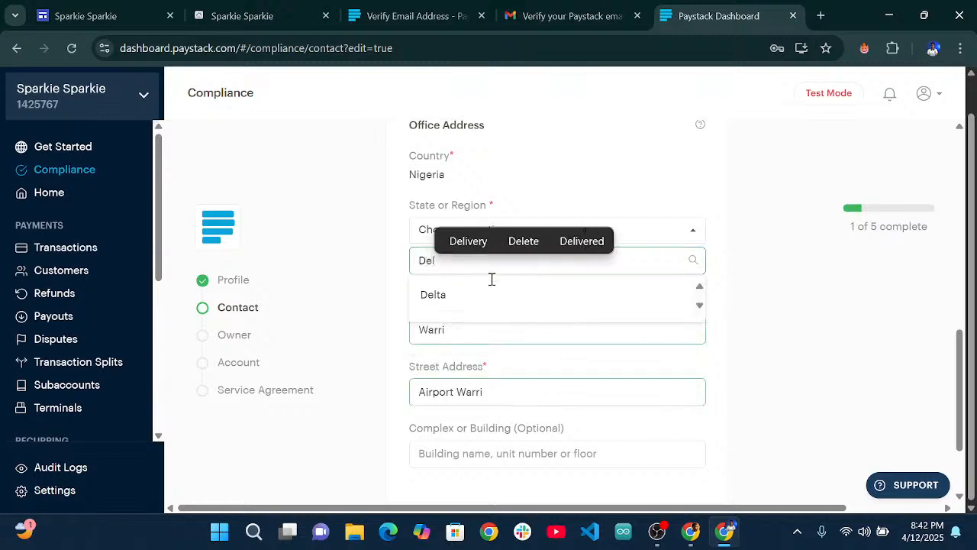
left_click(464, 297)
scroll(496, 306, "down", 1)
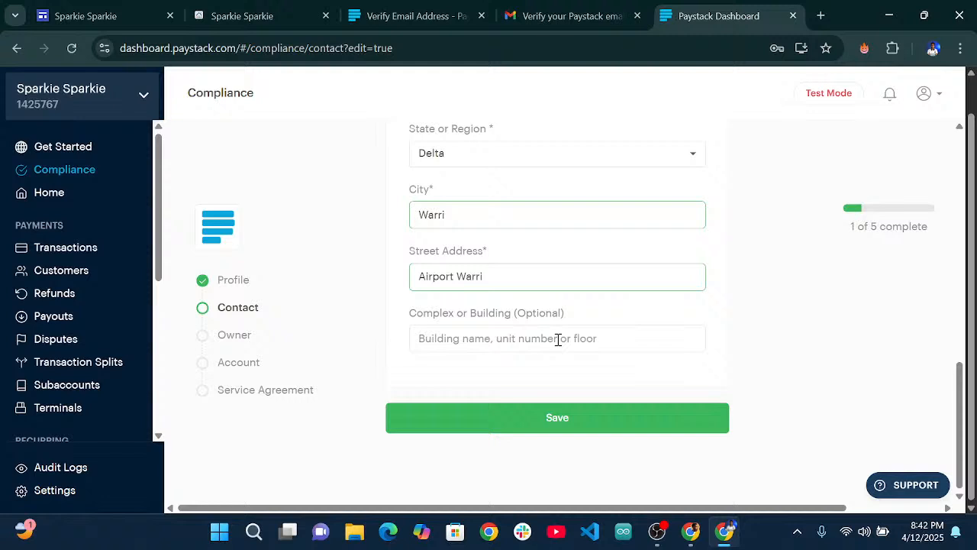
left_click(545, 416)
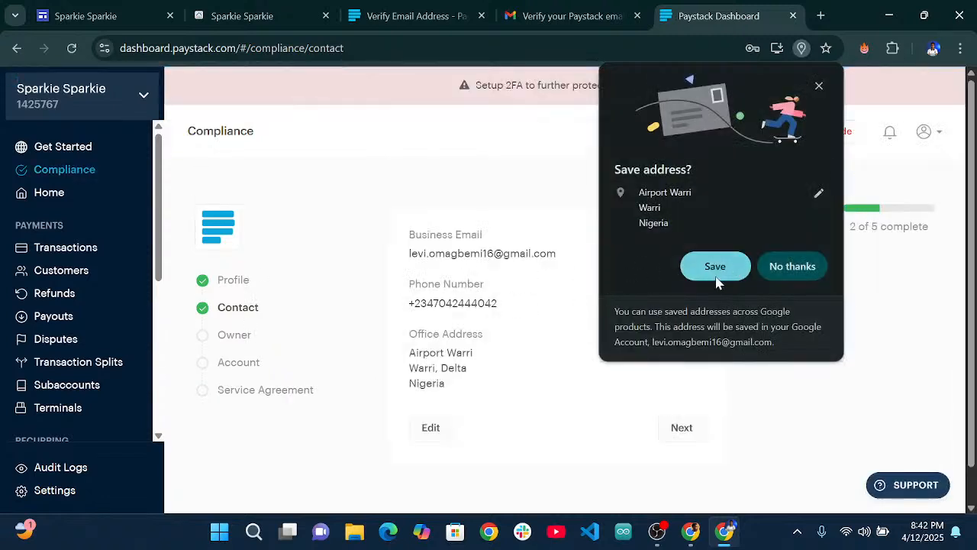
left_click(781, 264)
scroll(587, 364, "down", 1)
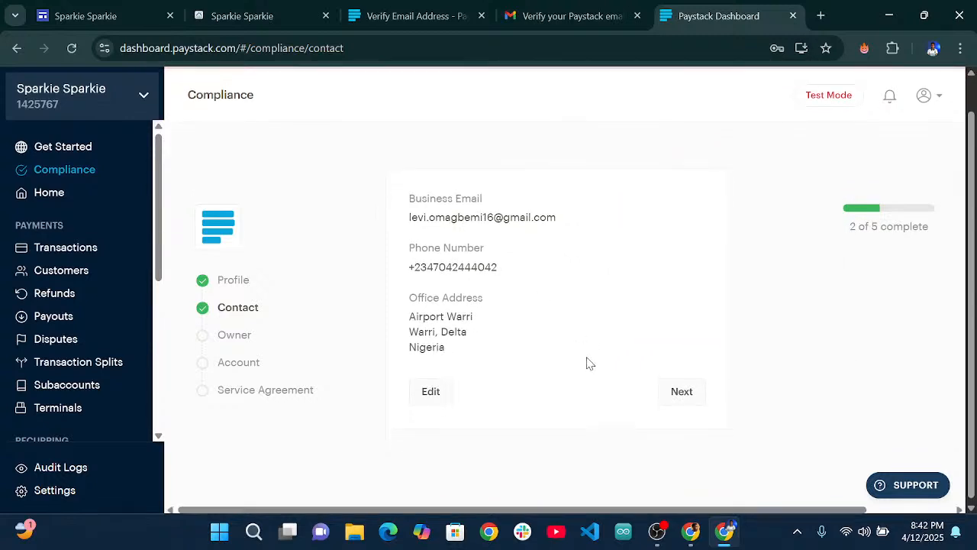
left_click(673, 388)
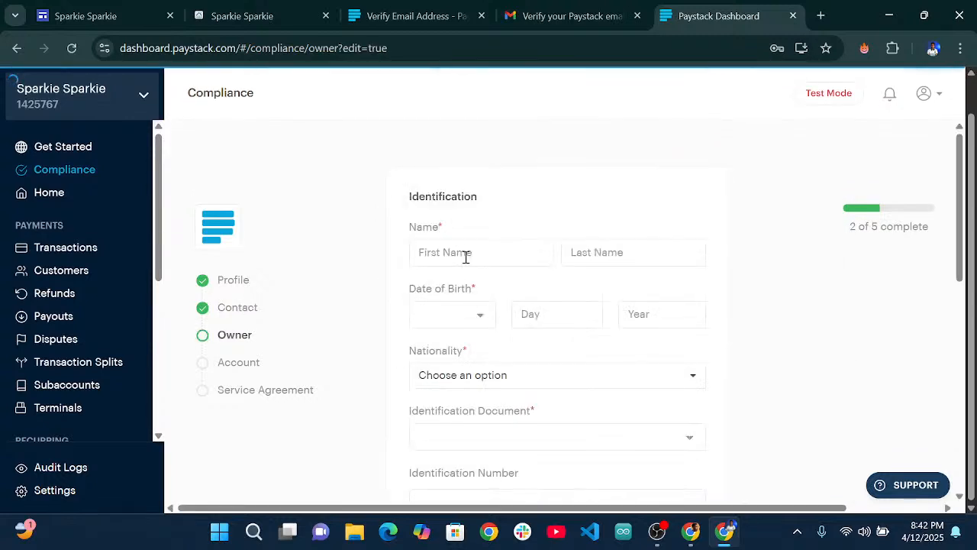
Set the owner's nationality to Nigeria on the personal details form.
left_click(462, 253)
scroll(461, 251, "down", 1)
scroll(460, 251, "down", 2)
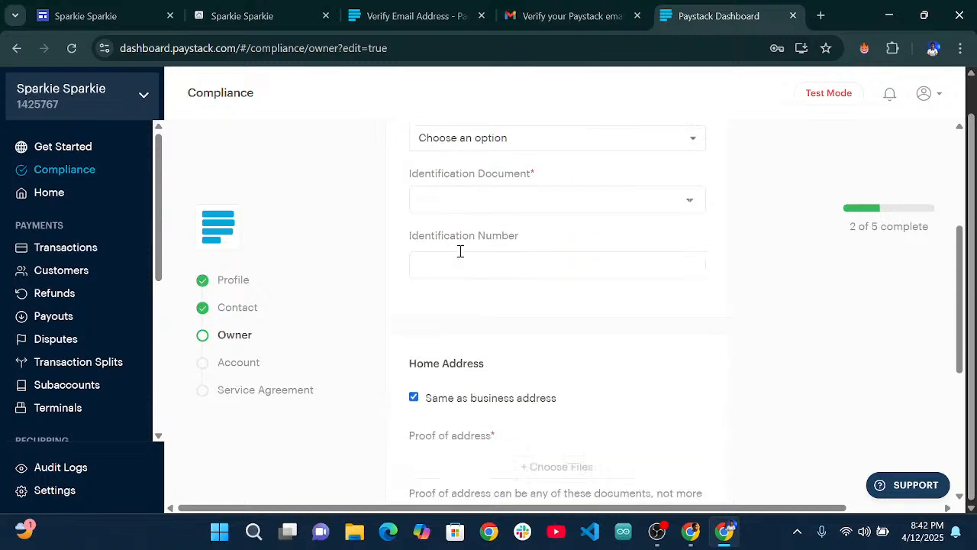
scroll(464, 251, "up", 1)
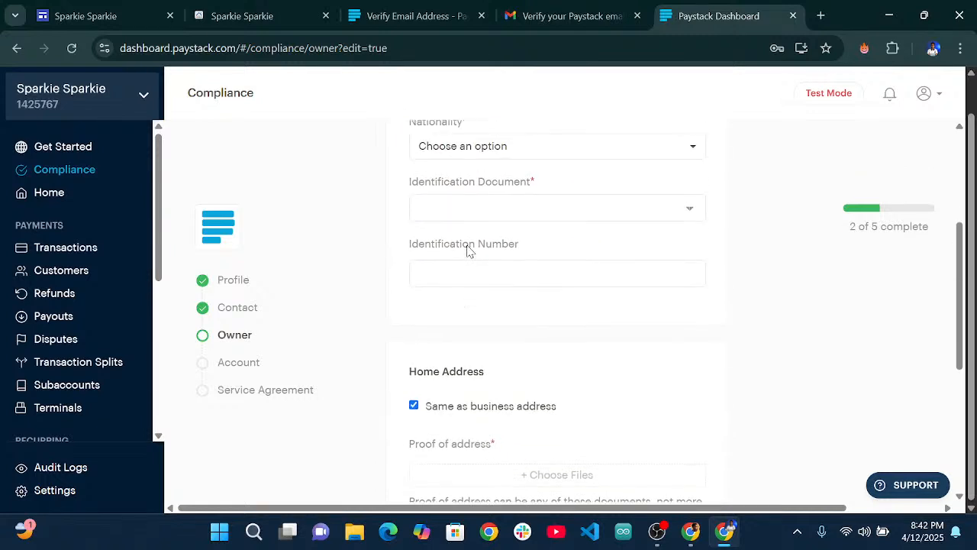
scroll(466, 252, "up", 3)
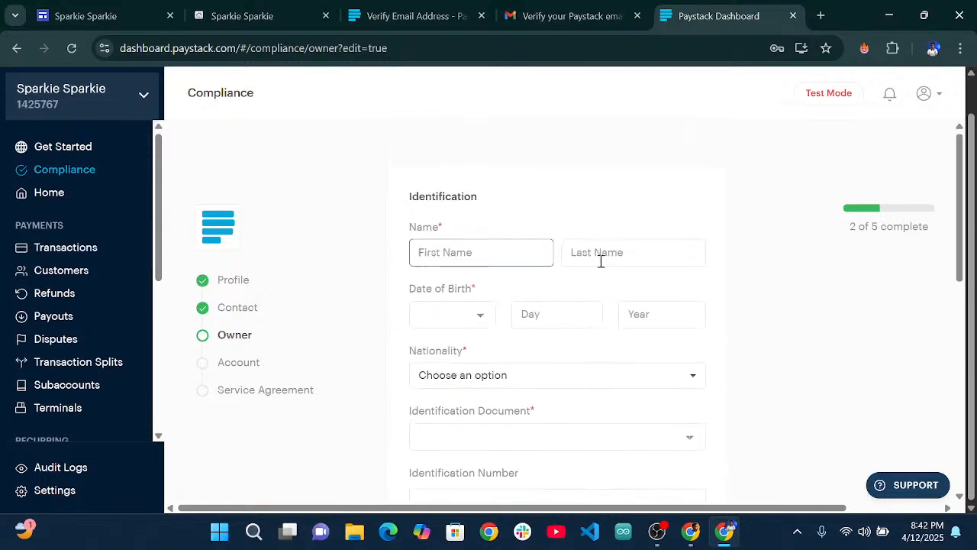
scroll(547, 337, "down", 1)
left_click(546, 362)
left_click(543, 361)
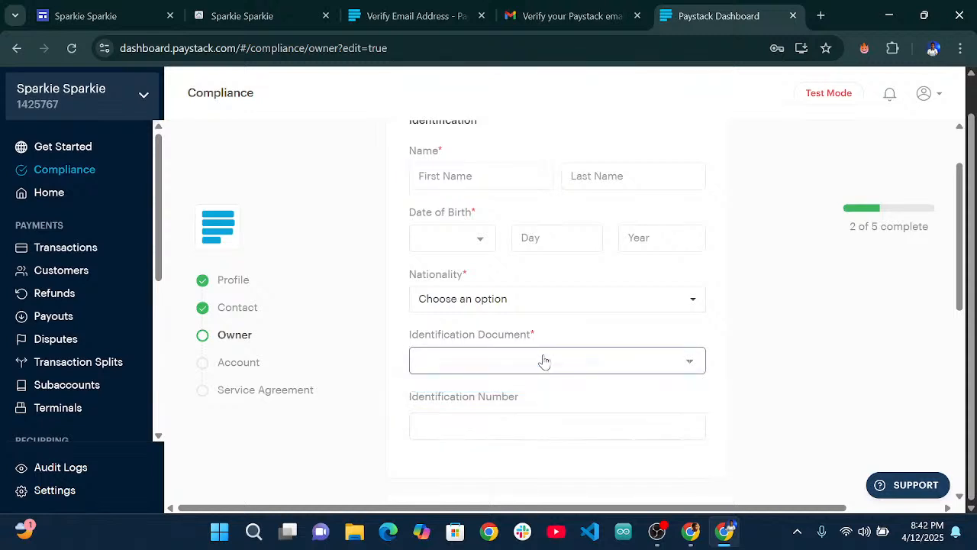
left_click(527, 305)
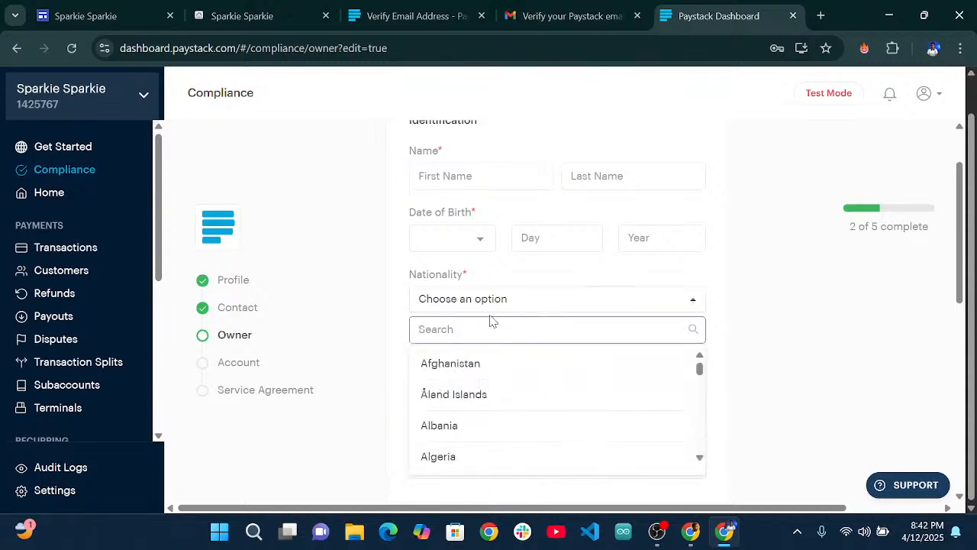
type("Niger")
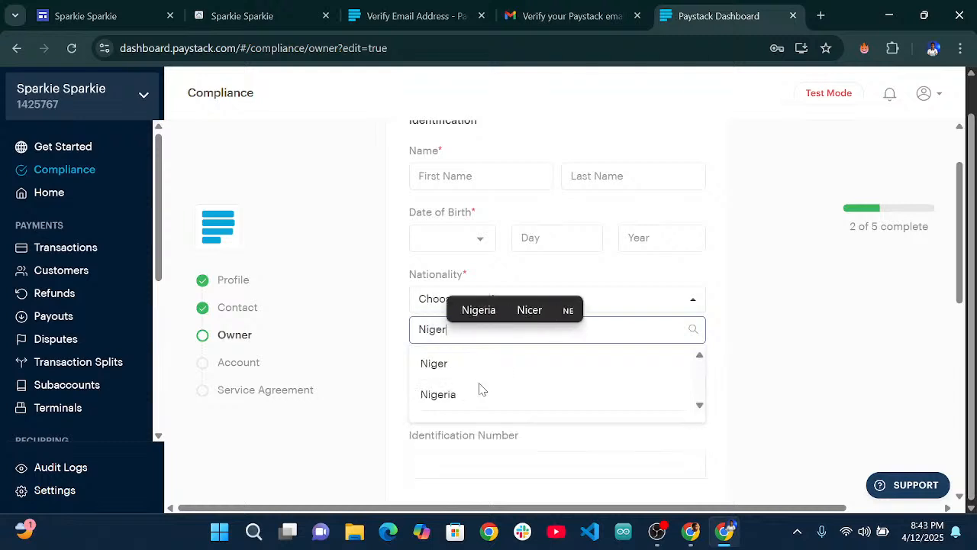
left_click(481, 391)
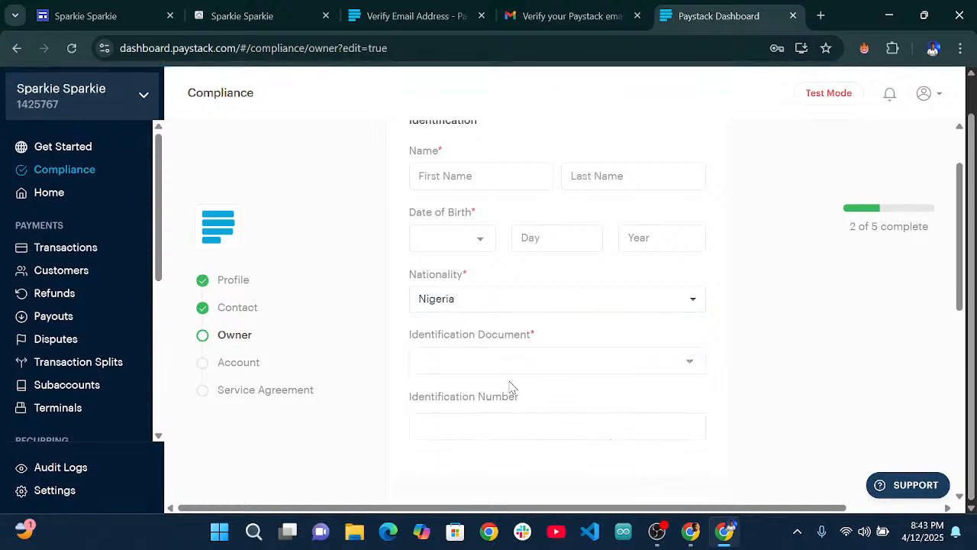
Check the accepted identification document types, then go to the Personal Bank Account step.
left_click(609, 371)
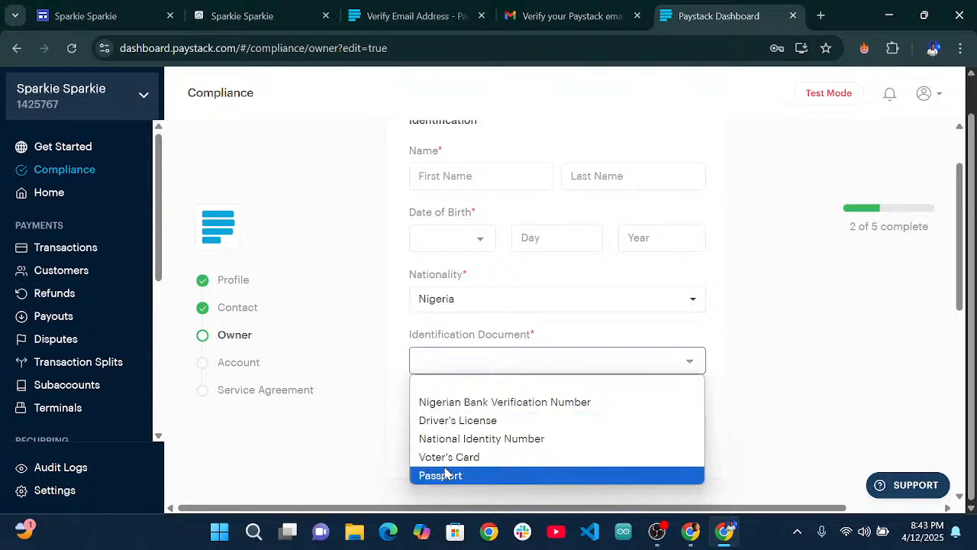
left_click(754, 413)
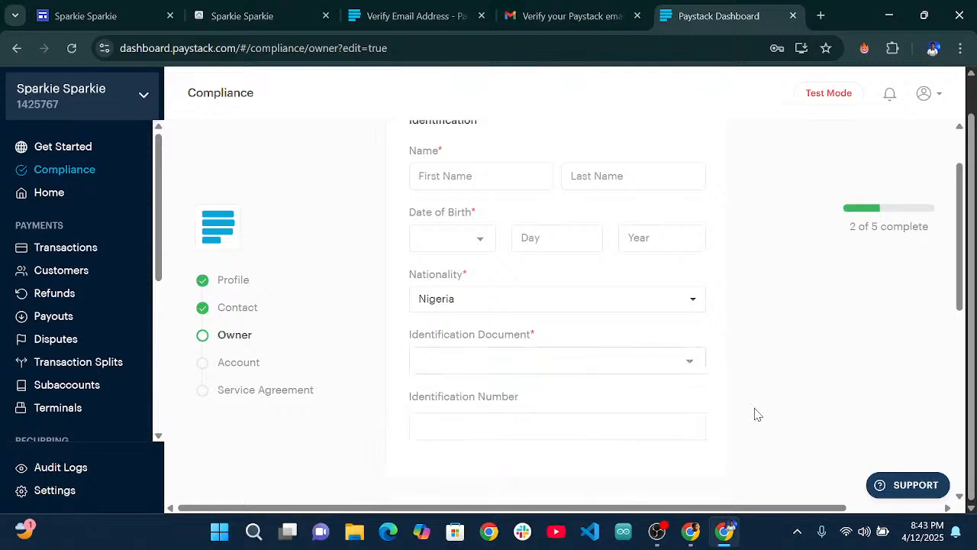
left_click(493, 428)
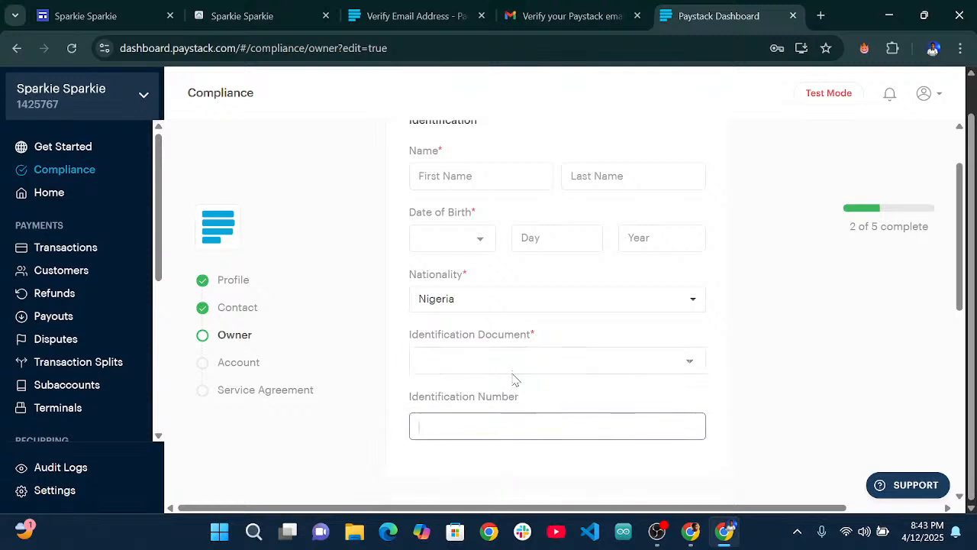
left_click(227, 368)
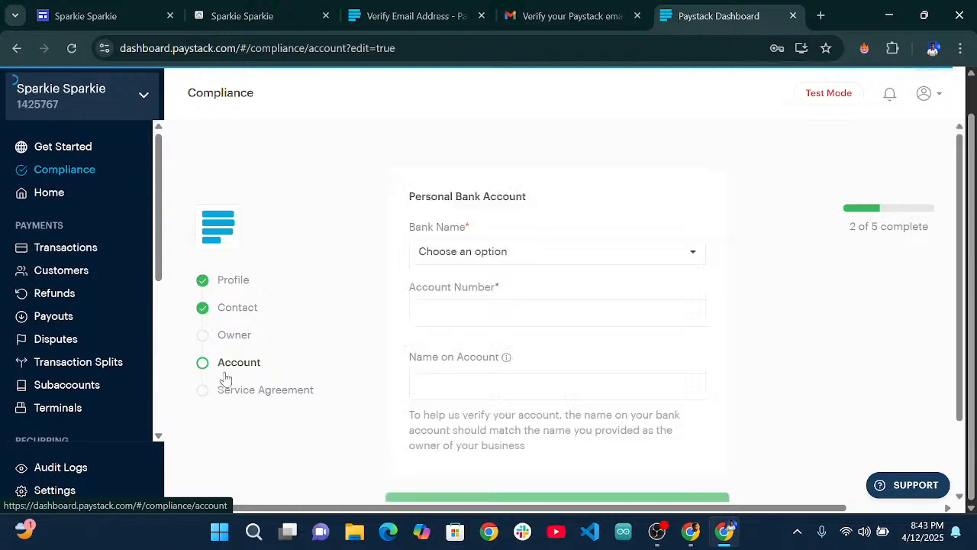
Type the account holder's full name into Name on Account, correcting the surname's spelling.
scroll(480, 323, "down", 2)
scroll(543, 401, "up", 2)
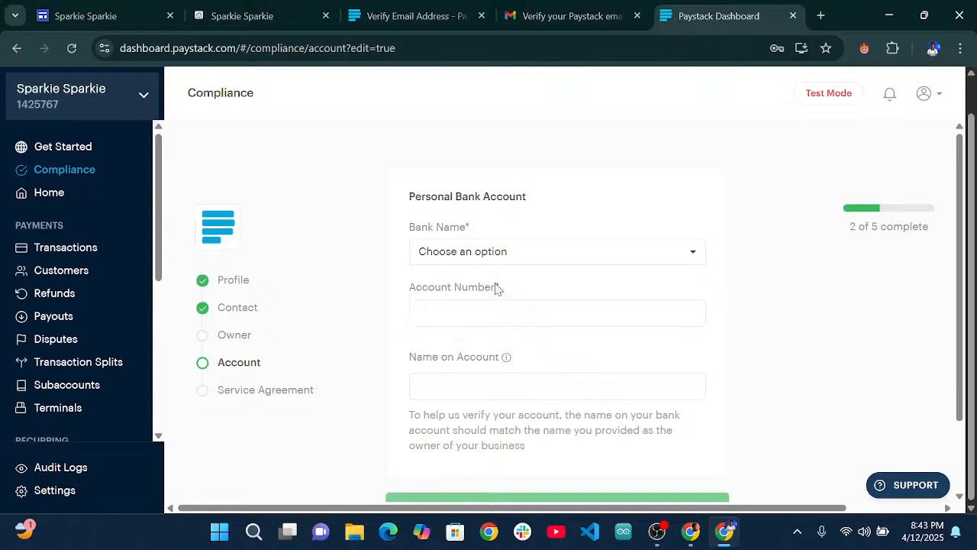
left_click(450, 316)
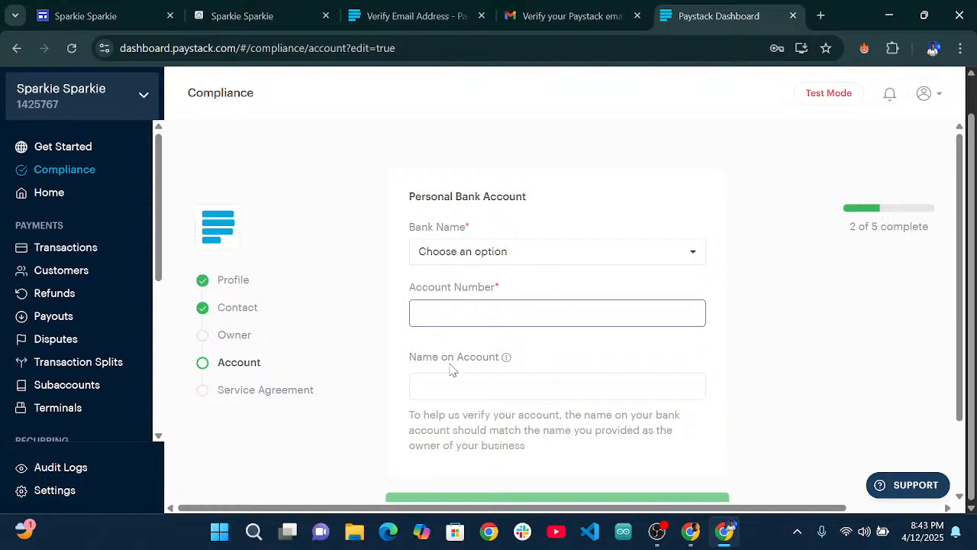
left_click(438, 384)
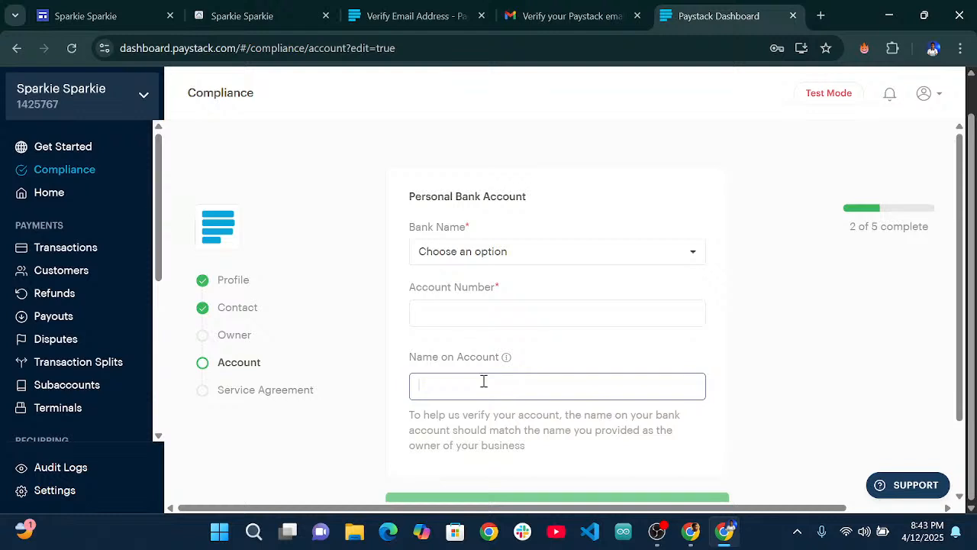
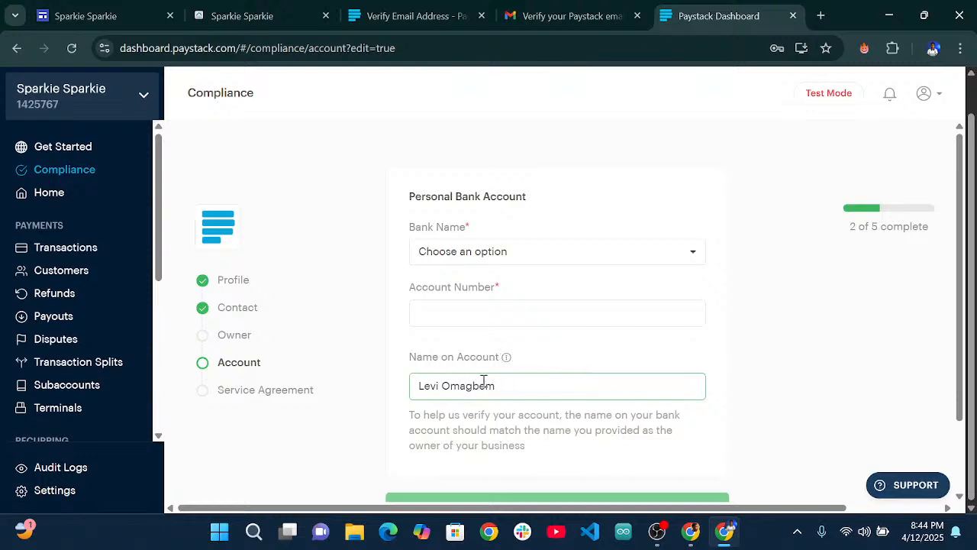
mouse_move(506, 357)
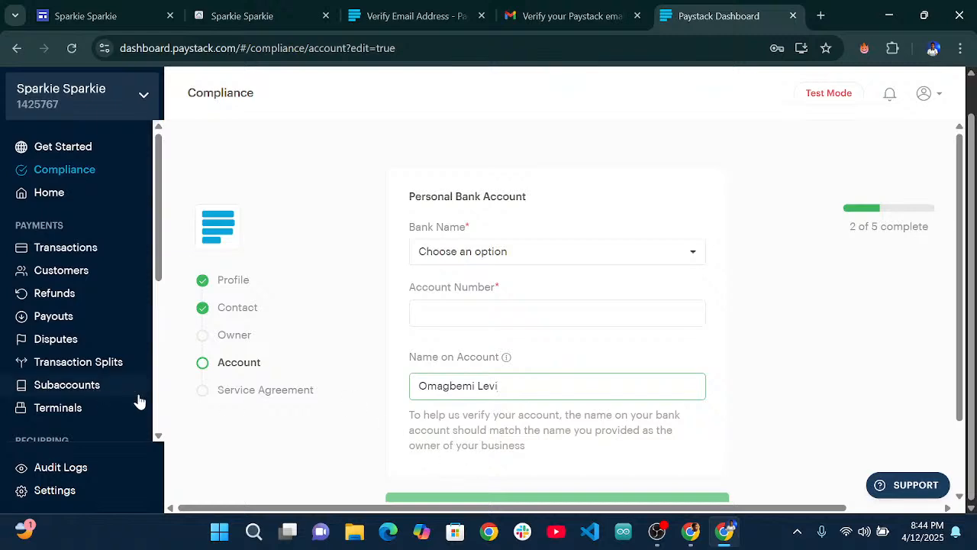
Open the Service Agreement step and scroll to its Full Name, Phone, Email and Job Title fields.
left_click(266, 391)
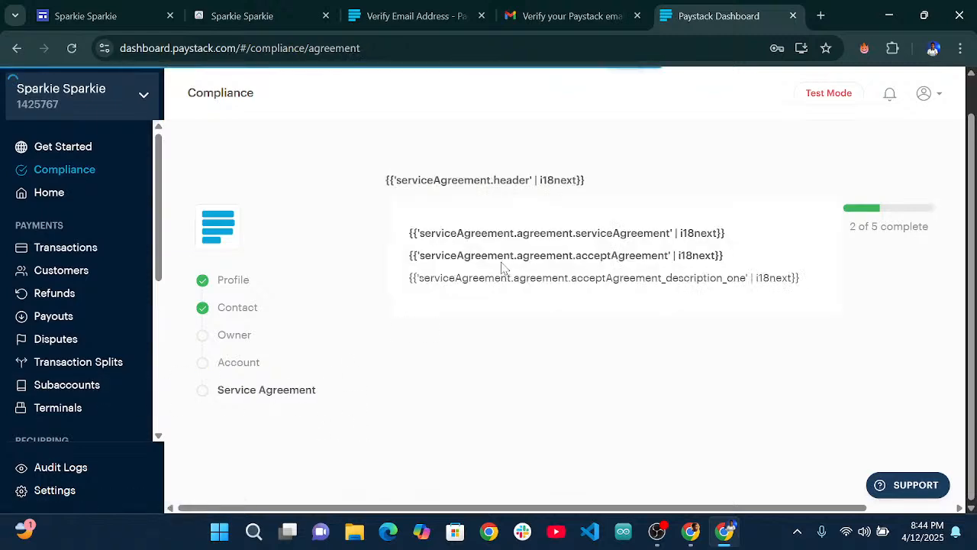
scroll(585, 303, "down", 10)
scroll(585, 303, "down", 2)
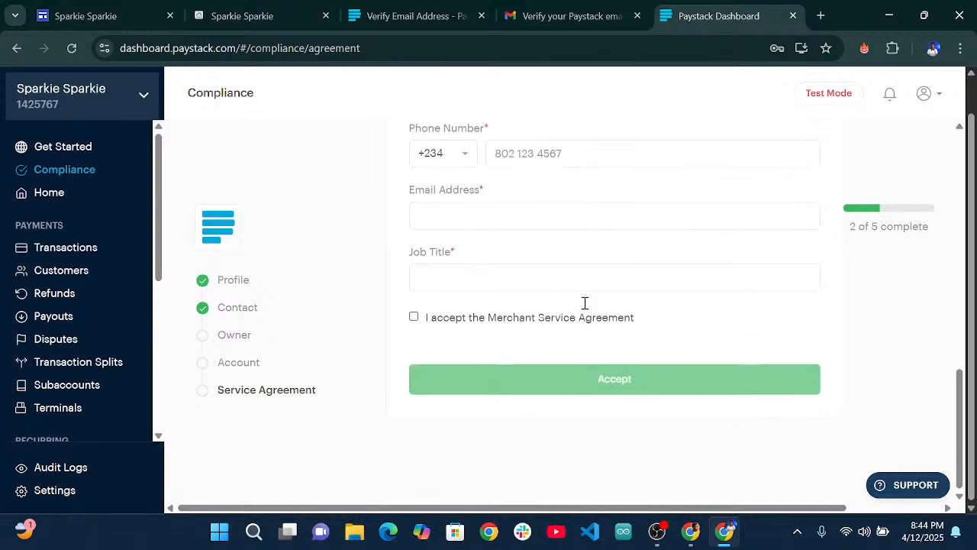
scroll(585, 303, "up", 2)
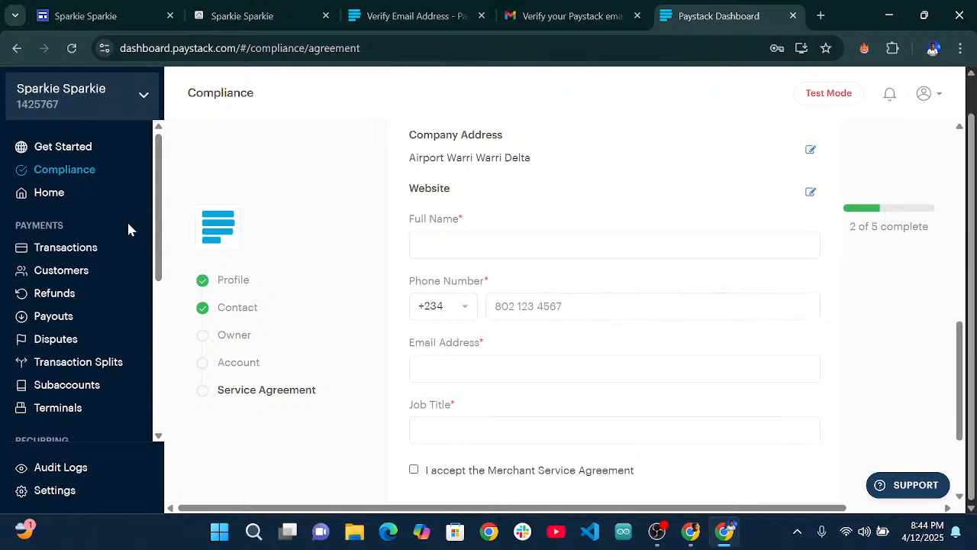
scroll(76, 336, "down", 1)
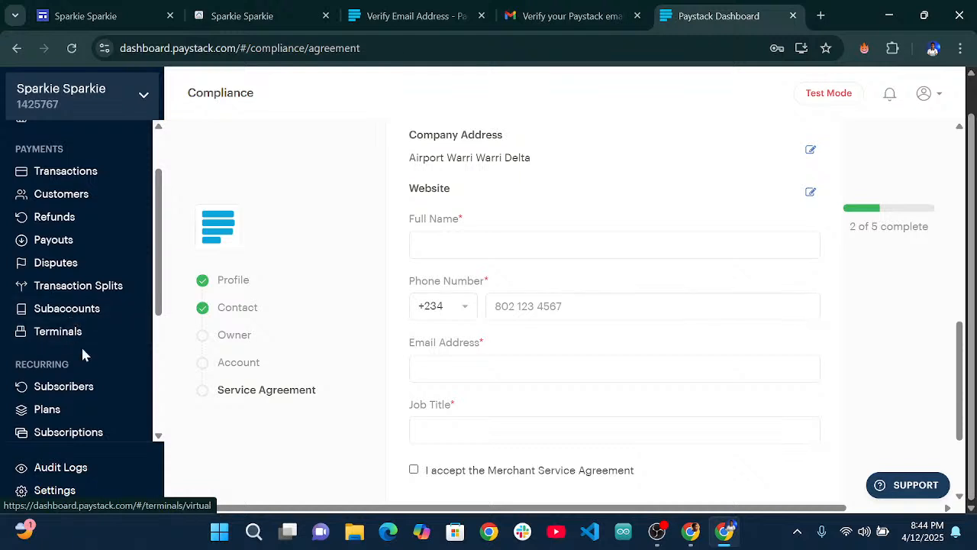
scroll(83, 374, "down", 3)
Start a new product on the Products page and name it 'Home cleaning'.
left_click(73, 269)
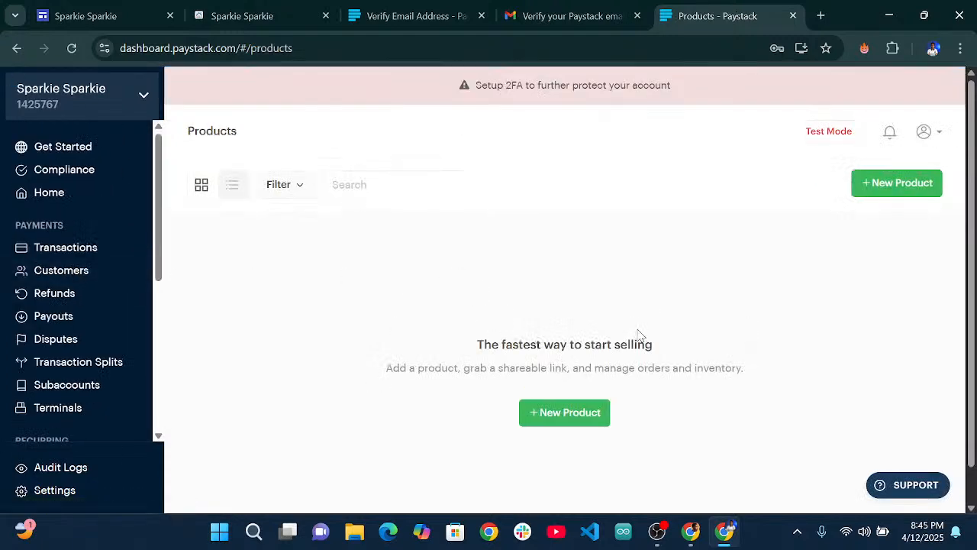
left_click(577, 420)
left_click(487, 291)
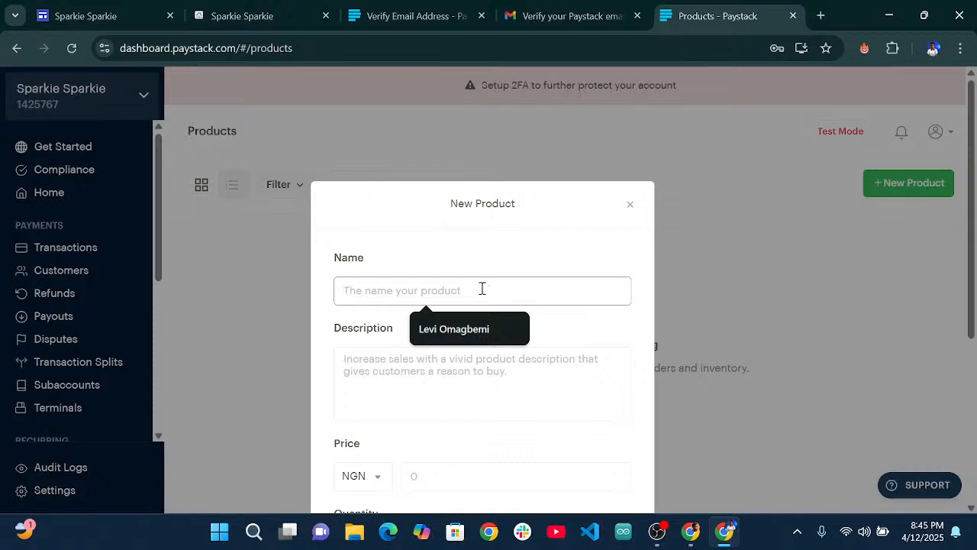
left_click(104, 10)
scroll(340, 203, "down", 7)
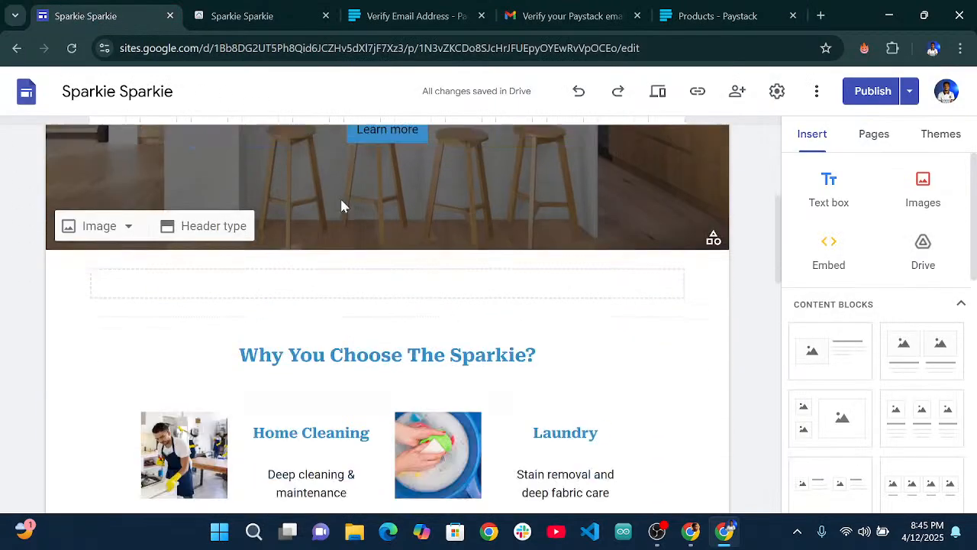
scroll(355, 222, "up", 2)
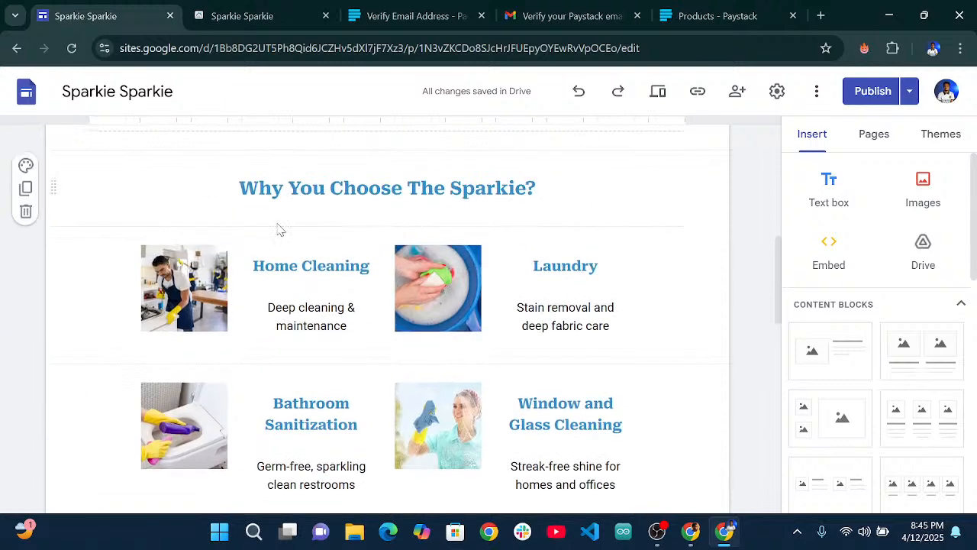
left_click(713, 15)
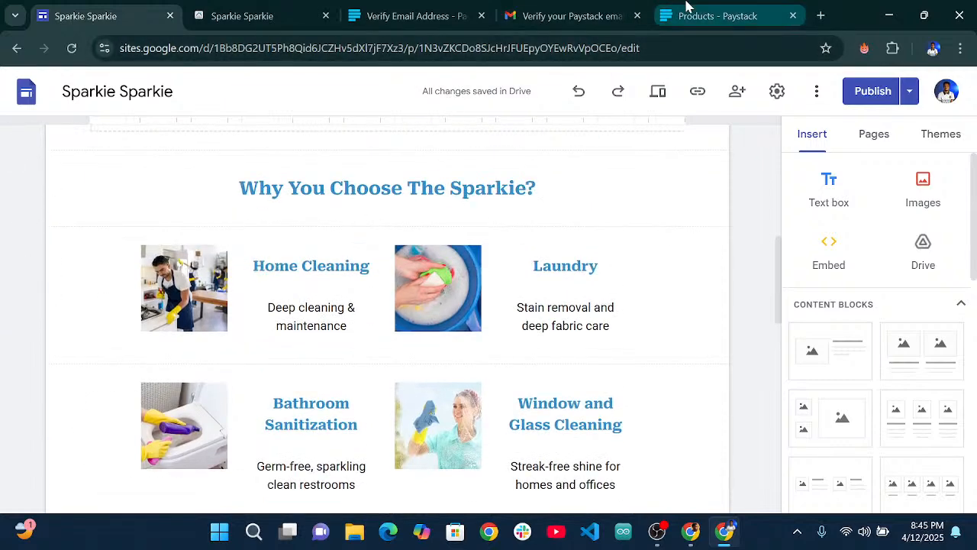
type("hq")
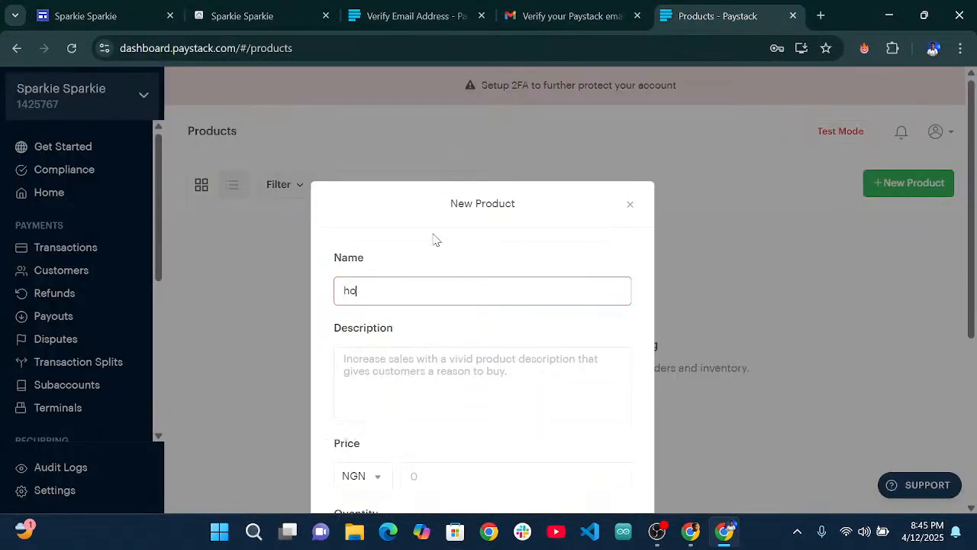
key("BackSpace")
key("BackSpace")
type("Home cleaning")
Copy the Home Cleaning card text 'Deep cleaning & maintenance' from the website into Description.
left_click(373, 362)
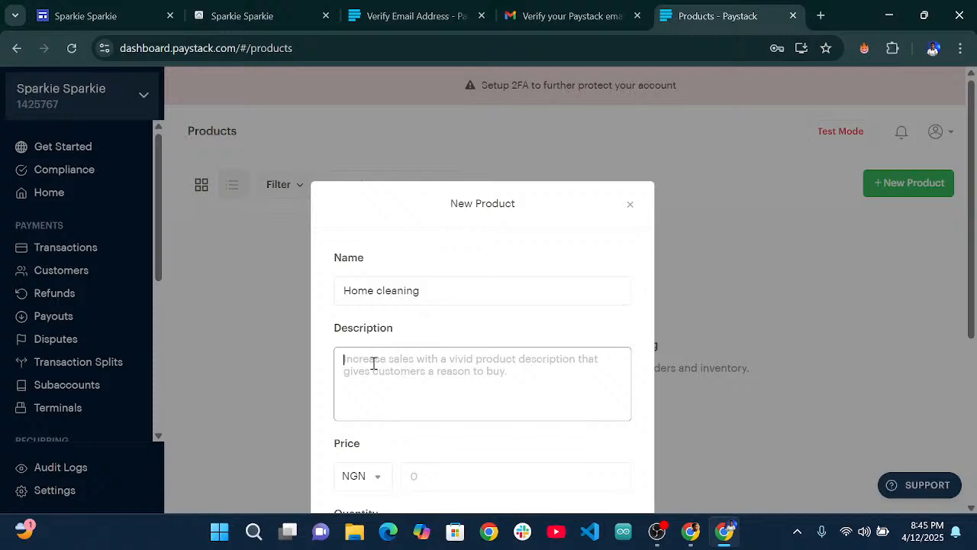
left_click(86, 12)
left_click_drag(268, 307, 347, 329)
key("ctrl+c")
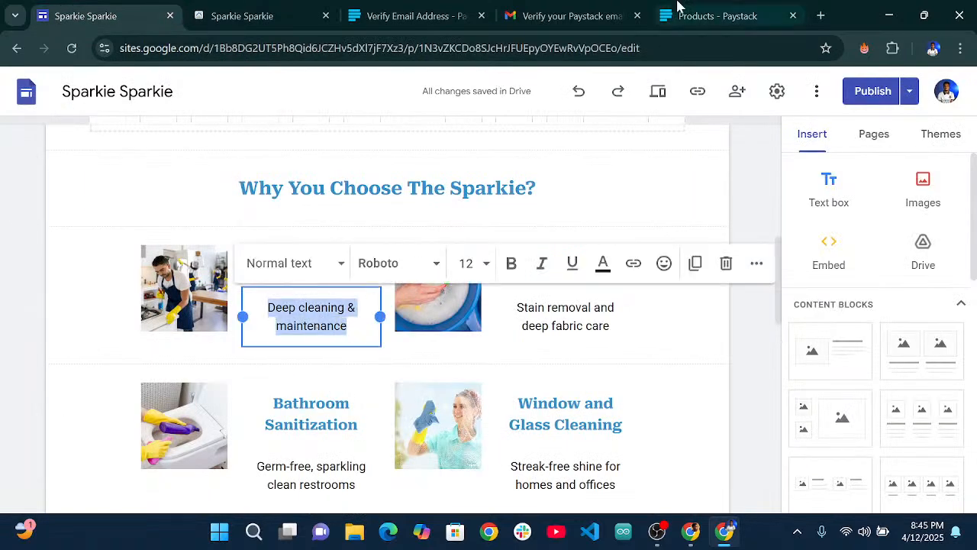
left_click(710, 16)
key("ctrl+v")
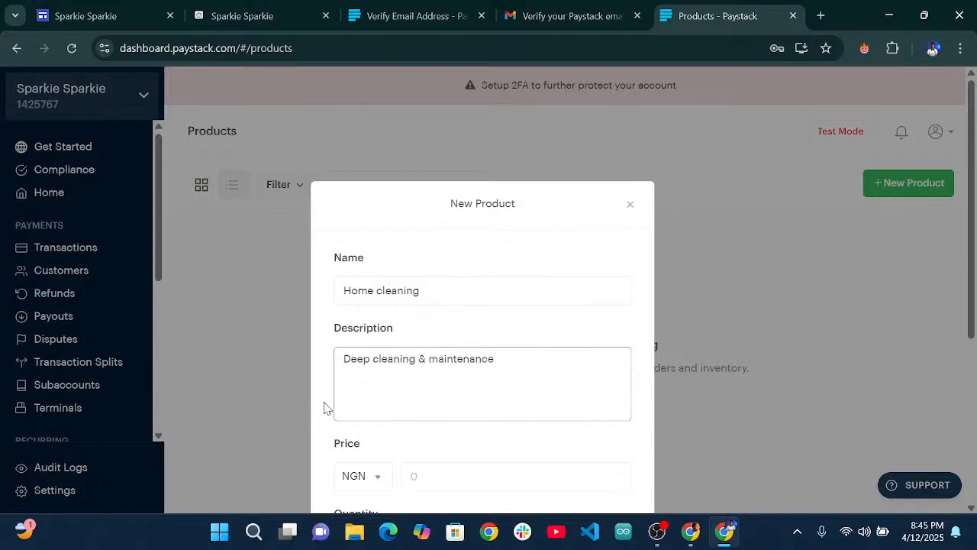
scroll(429, 389, "down", 2)
Enter a price of NGN 100,000 and compare the Limited and Unlimited quantity options.
left_click(429, 323)
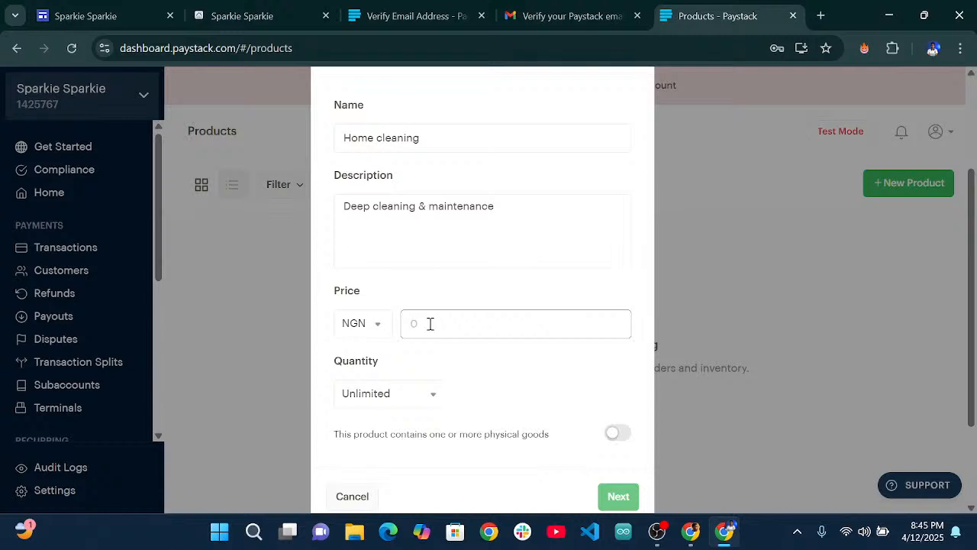
type("1000000")
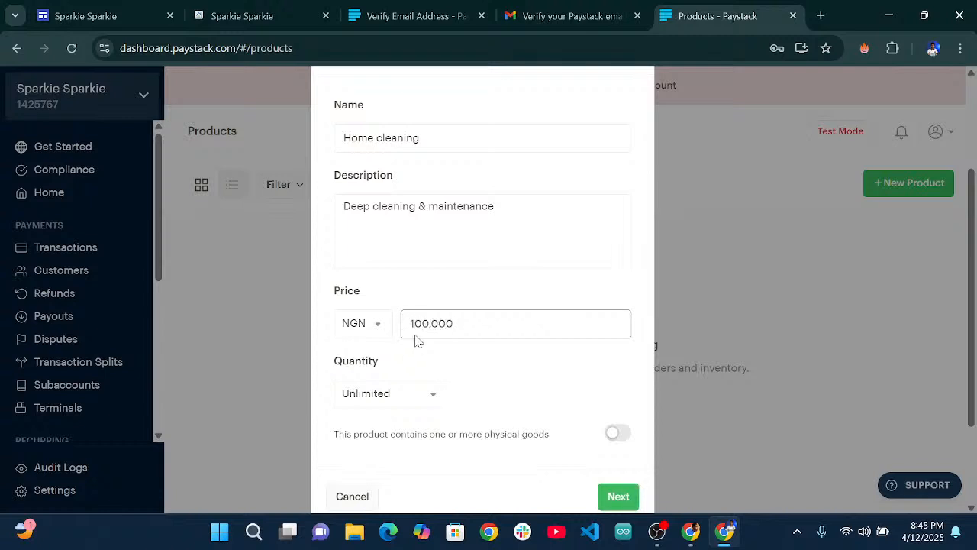
scroll(426, 334, "down", 2)
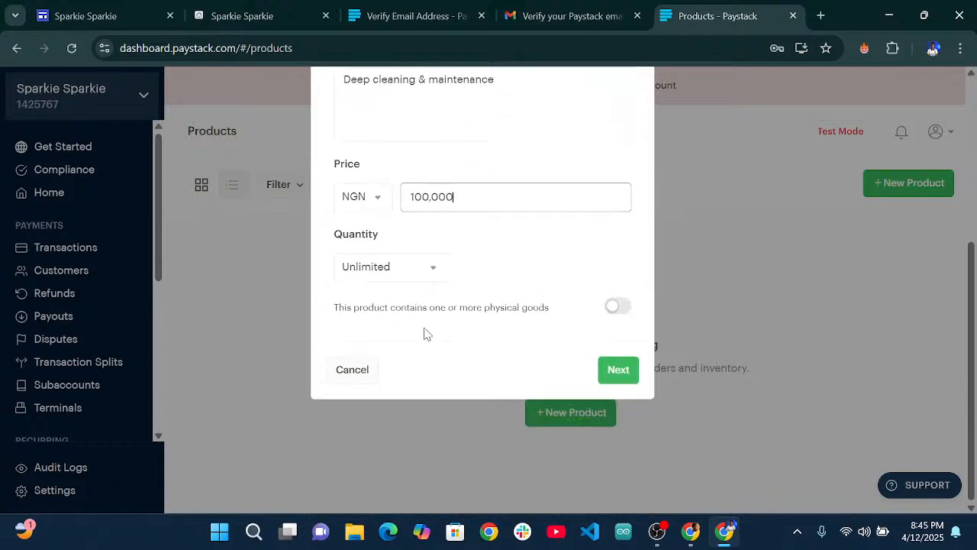
left_click(434, 271)
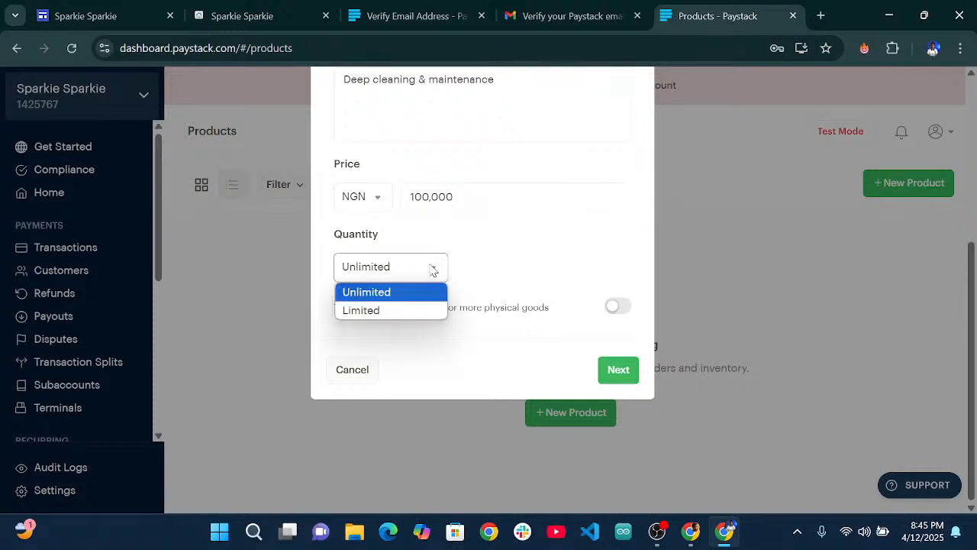
left_click(408, 309)
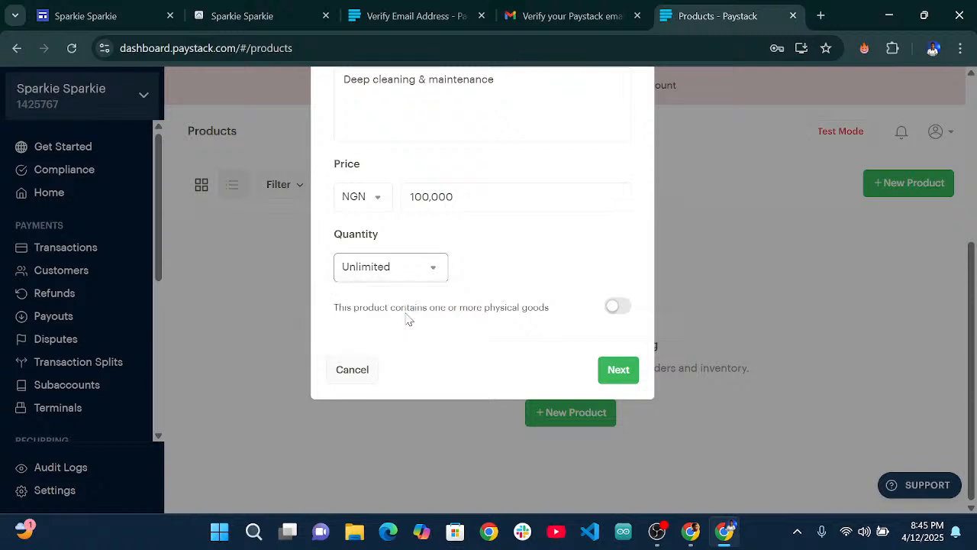
left_click(443, 268)
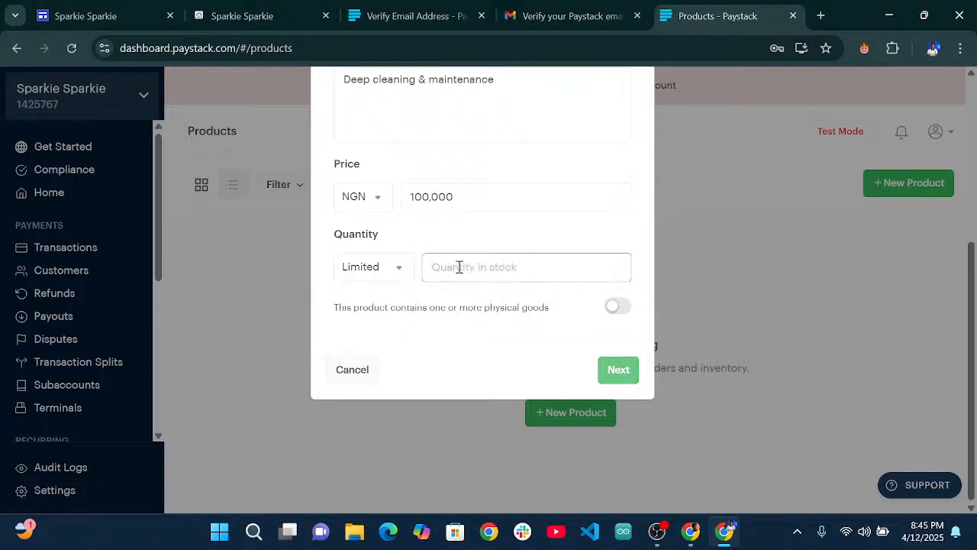
left_click(402, 267)
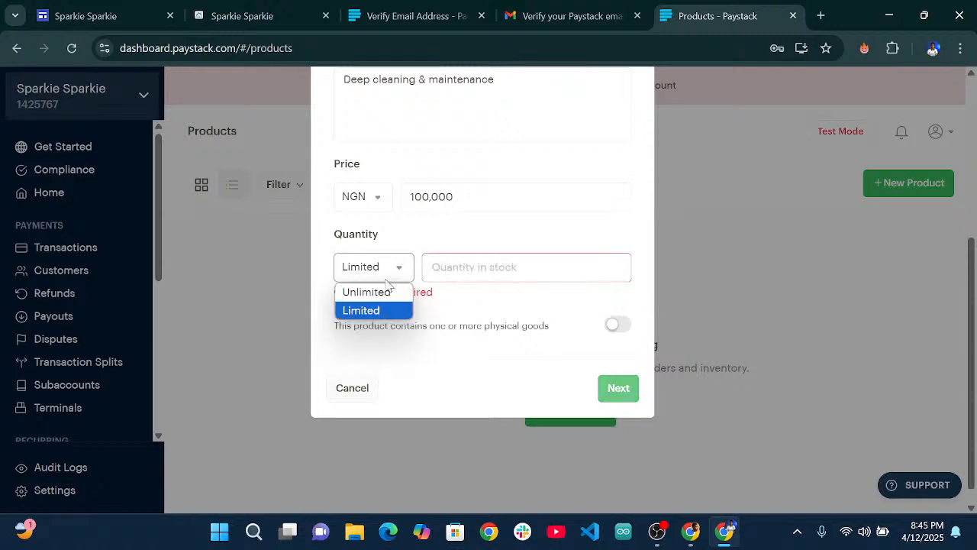
left_click(379, 291)
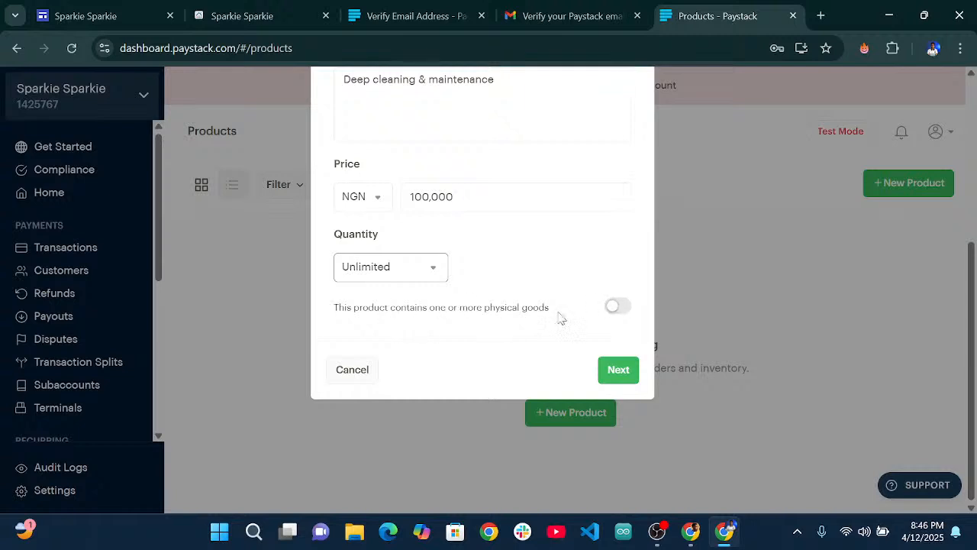
Try Limited quantity with 50 in stock, then settle on Unlimited quantity.
left_click(405, 269)
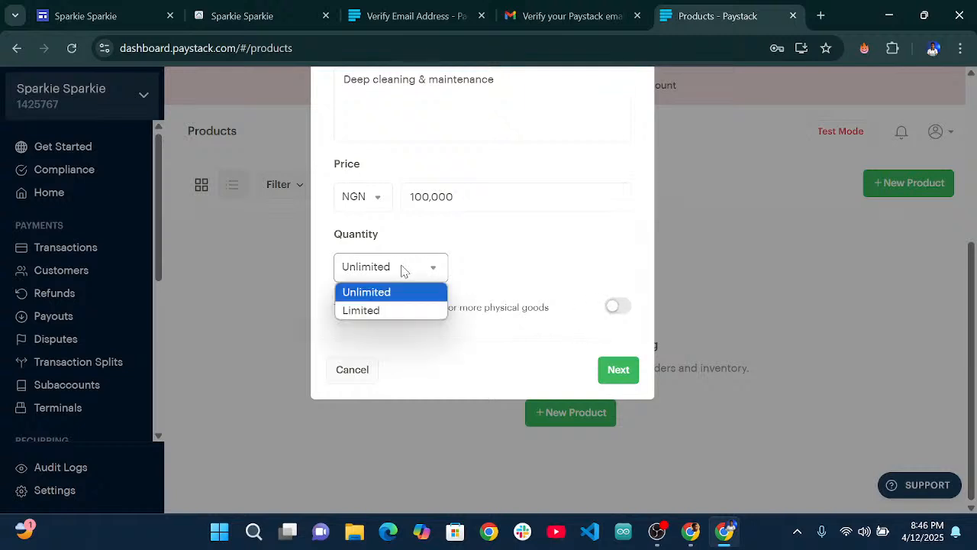
left_click(387, 310)
left_click(442, 268)
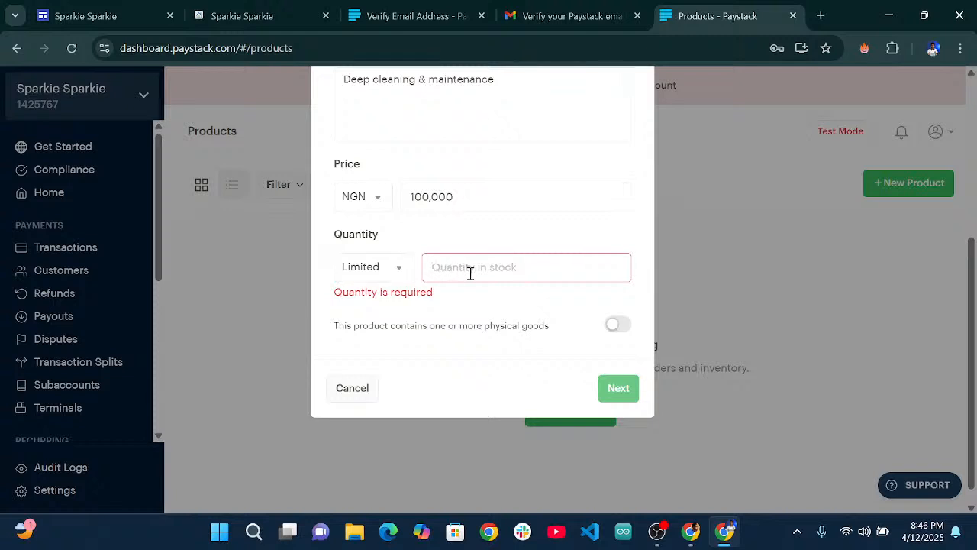
type("50")
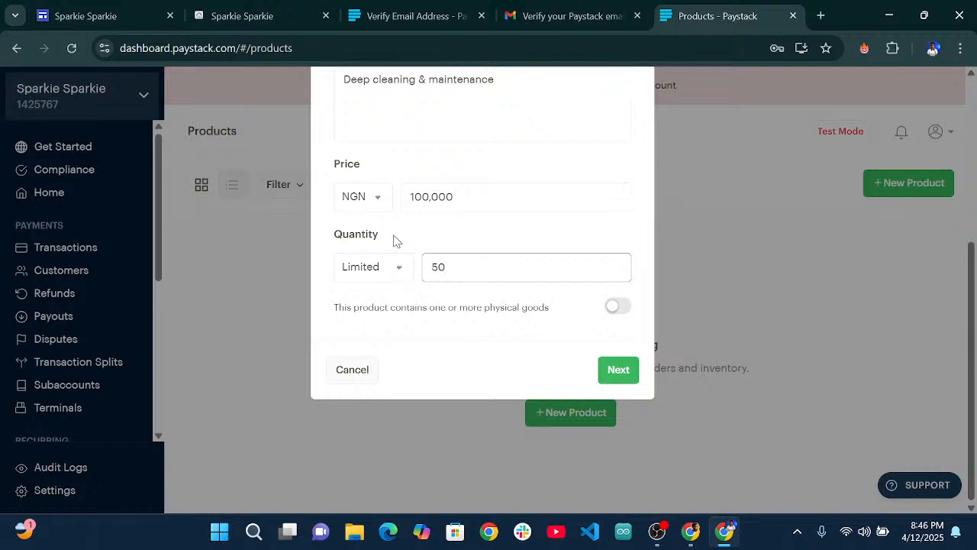
scroll(392, 306, "up", 2)
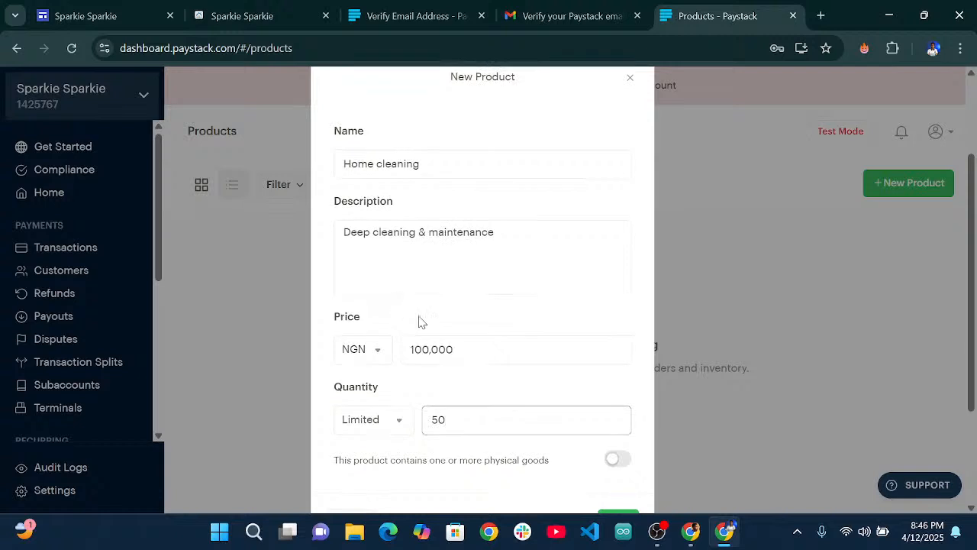
scroll(421, 327, "up", 1)
scroll(422, 334, "down", 3)
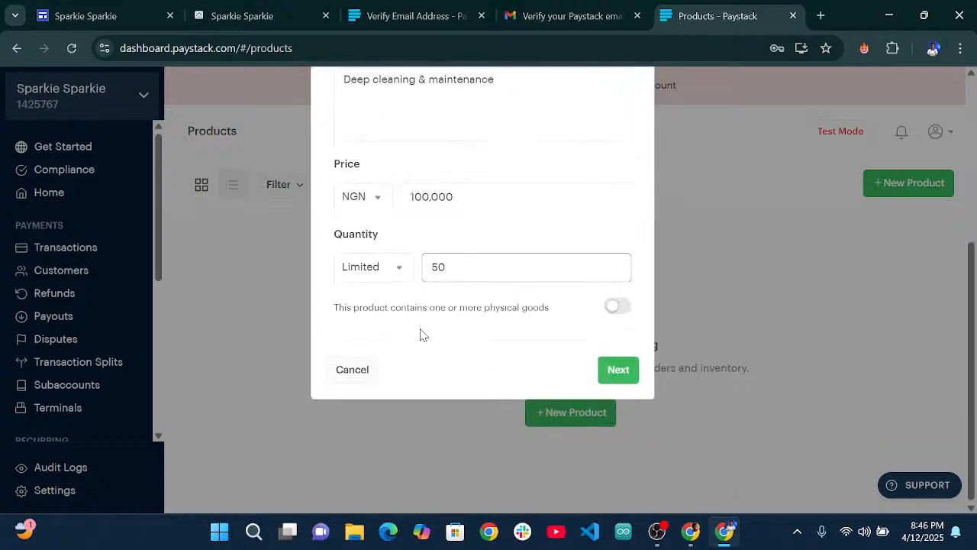
left_click(400, 271)
left_click(392, 291)
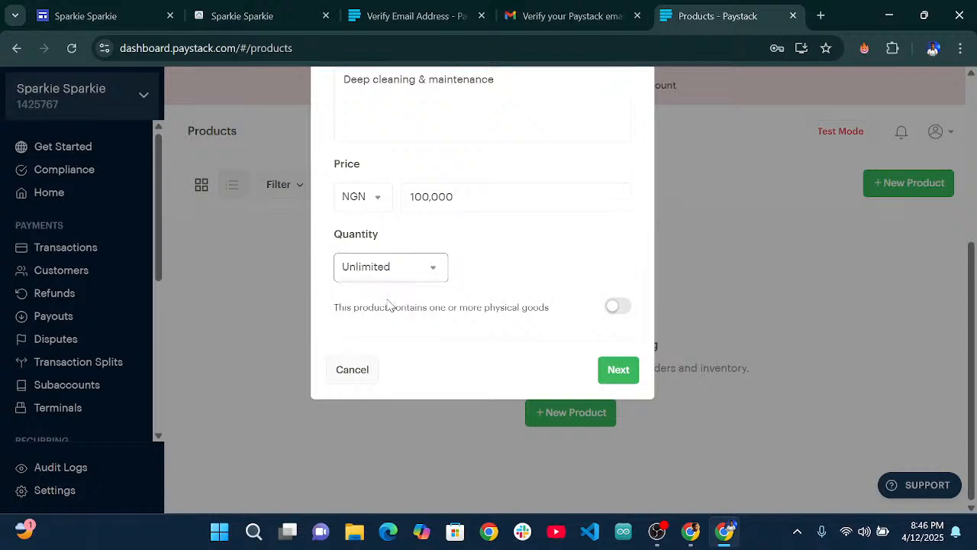
left_click(518, 288)
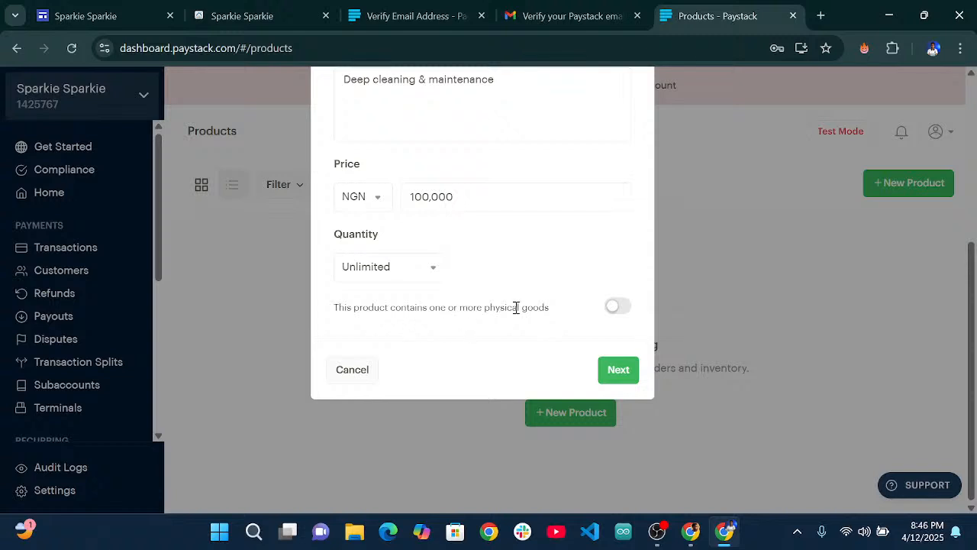
Save the product details and locate the Home Cleaning photo on the published Sparkie Sparkie site.
left_click(614, 373)
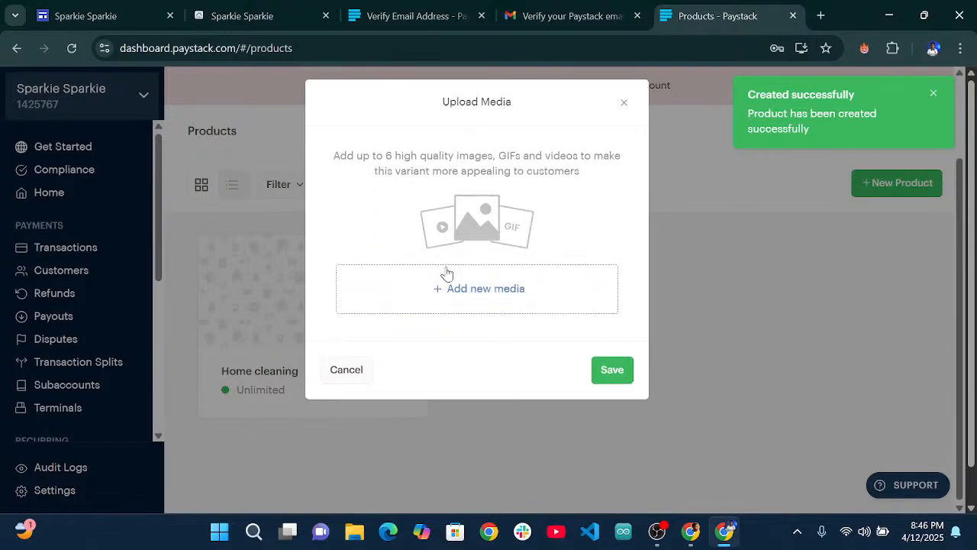
left_click(108, 14)
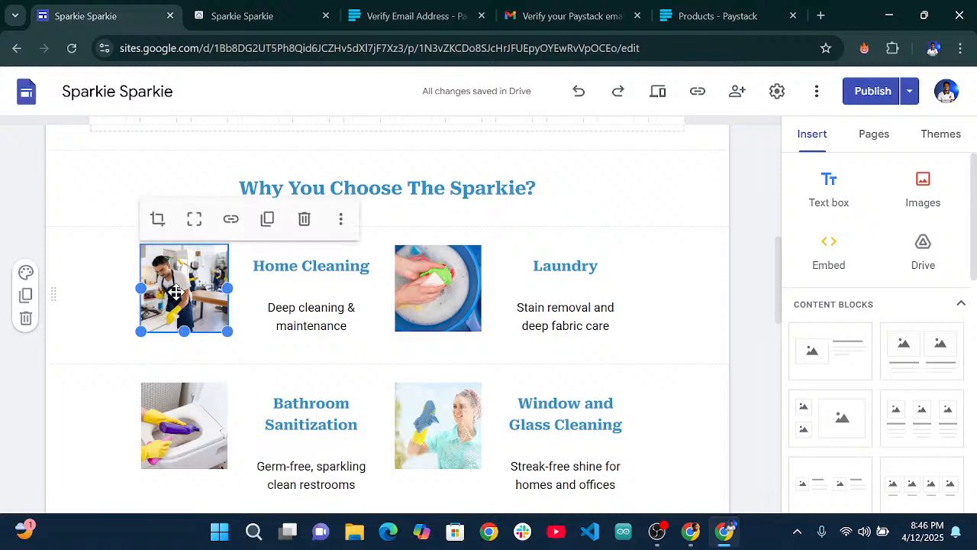
left_click(336, 223)
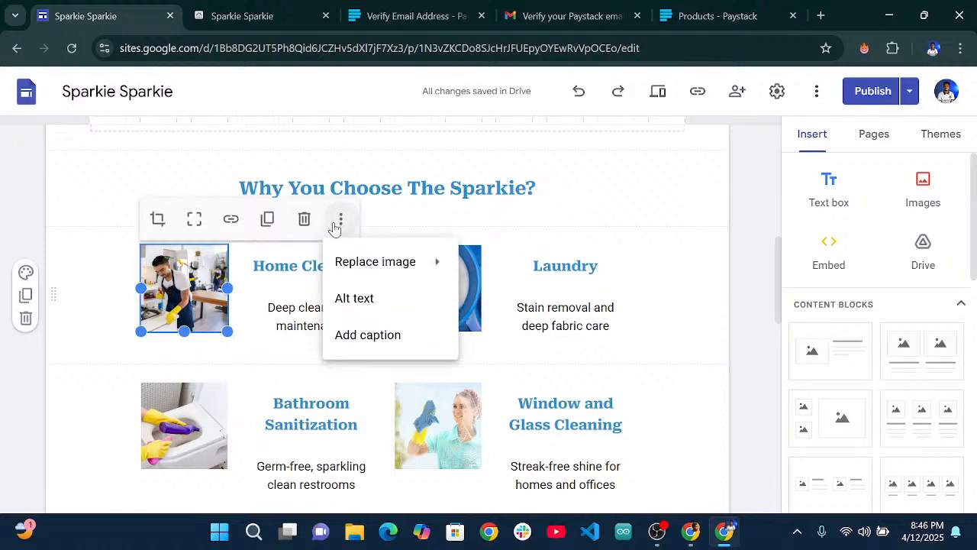
left_click(560, 223)
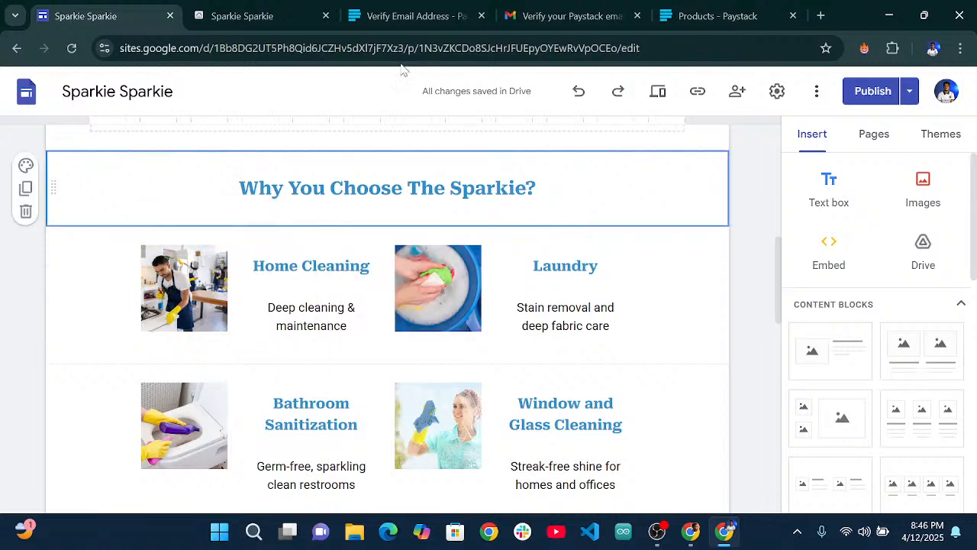
left_click(269, 15)
scroll(359, 309, "down", 5)
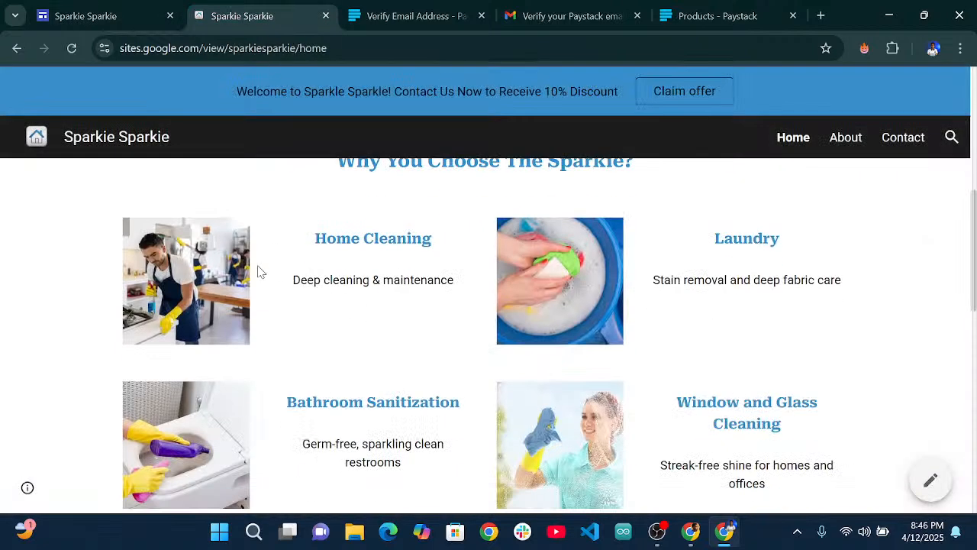
scroll(173, 282, "down", 2)
scroll(183, 286, "up", 2)
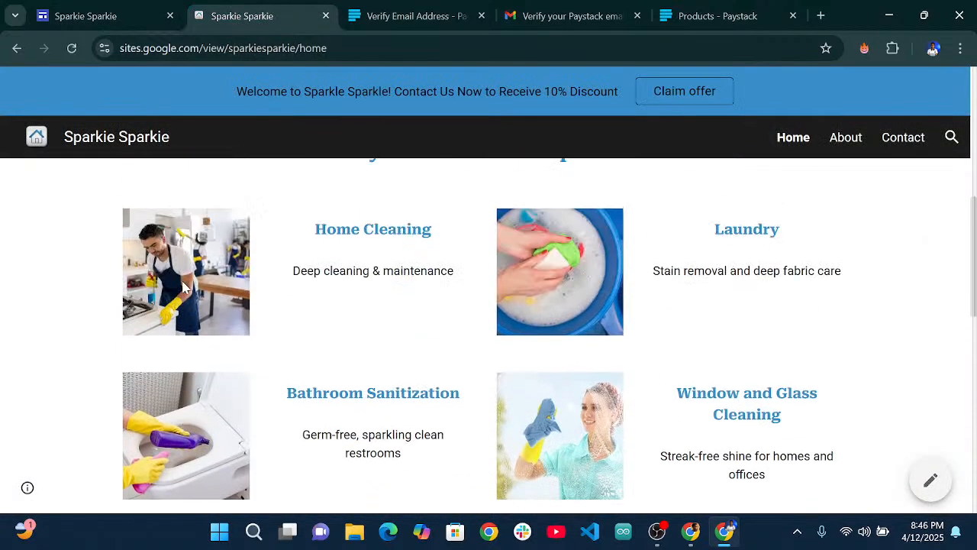
Try saving the Home Cleaning photo, cancel, then choose Save image as again.
right_click(170, 264)
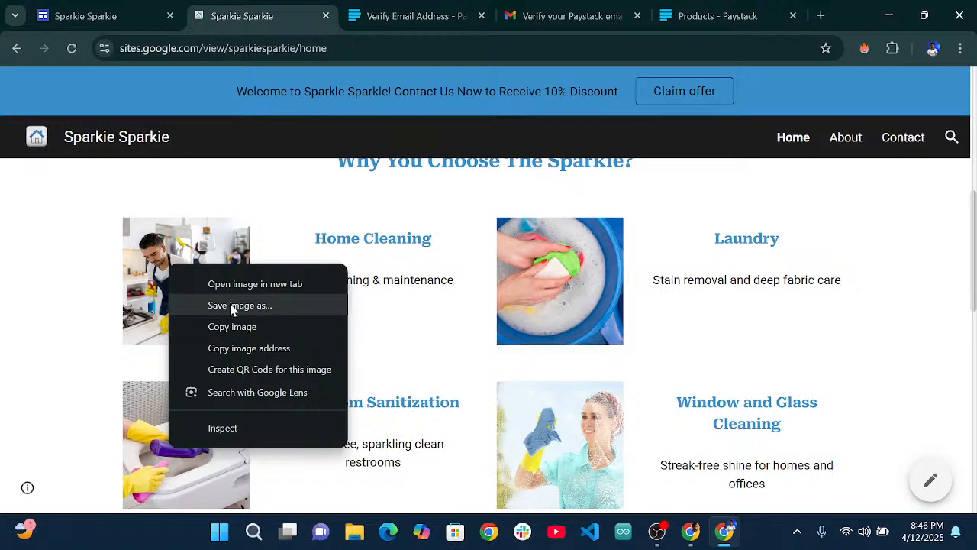
left_click(237, 306)
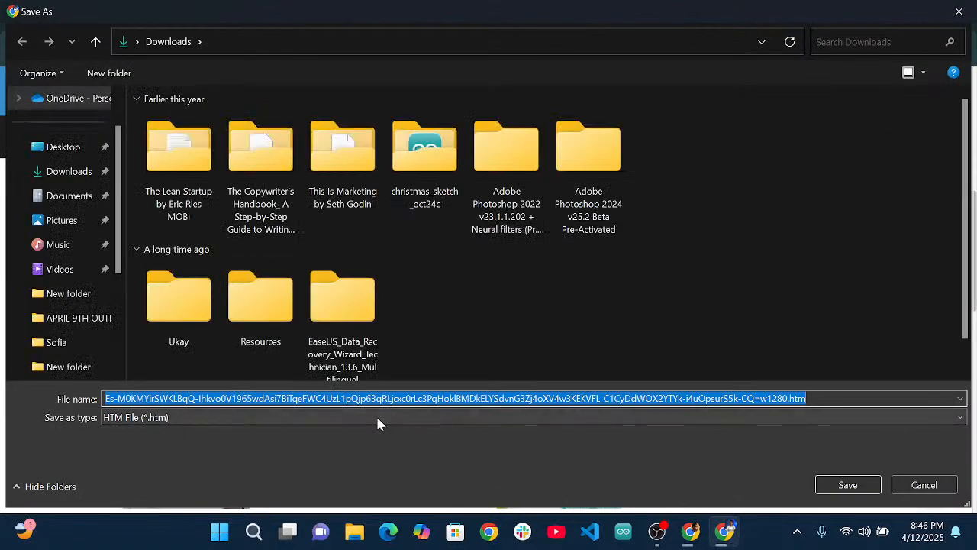
left_click(377, 418)
left_click(913, 486)
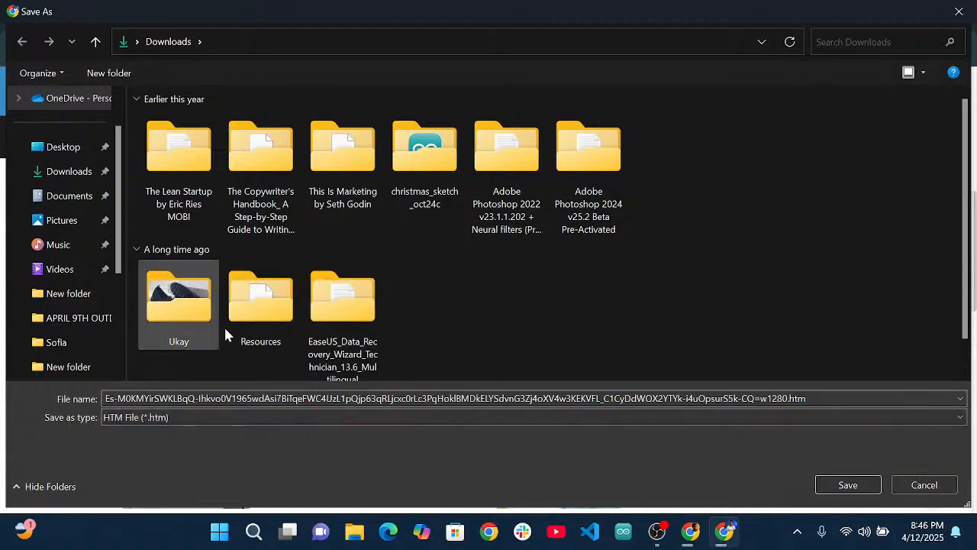
left_click(923, 486)
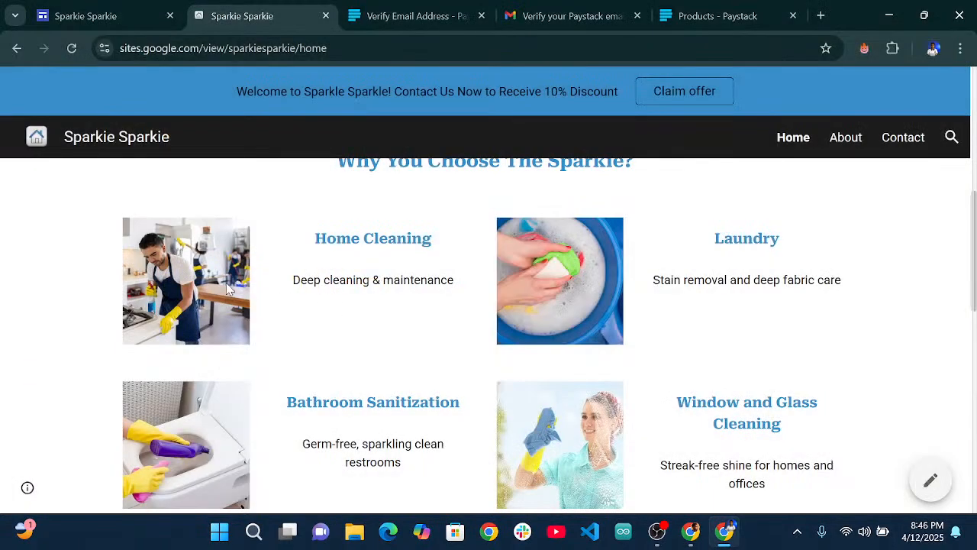
right_click(189, 273)
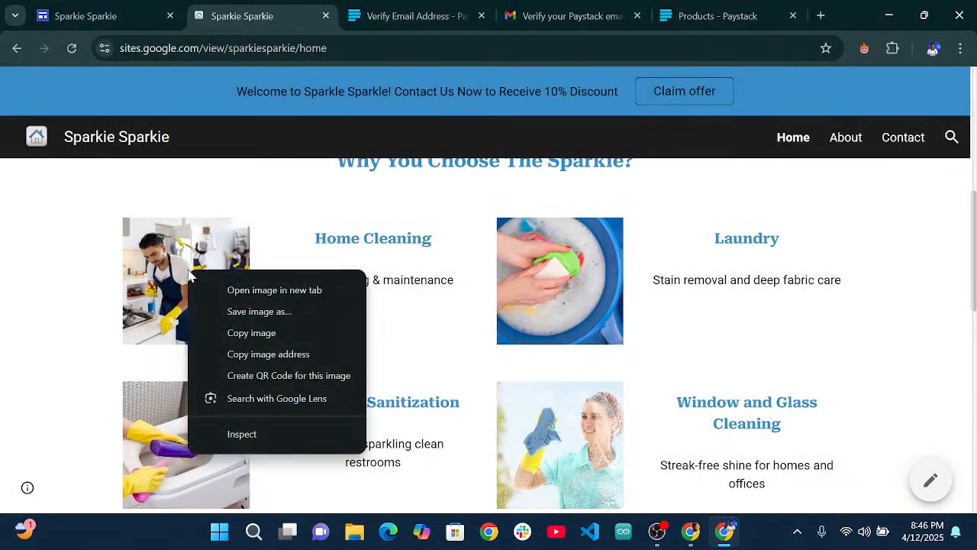
left_click(257, 313)
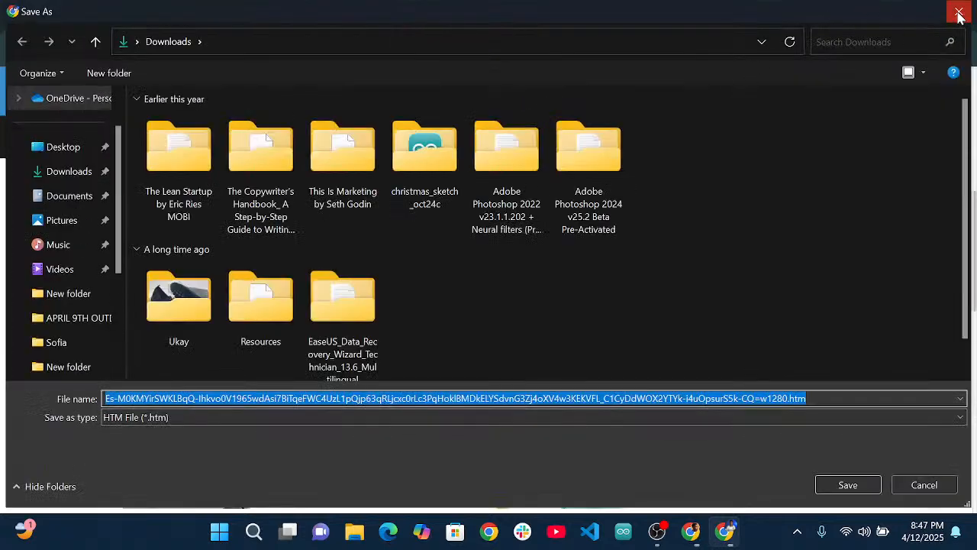
Discard the image save dialog and search the web for 'unsplash.coom' in a new tab.
left_click(960, 14)
left_click(820, 14)
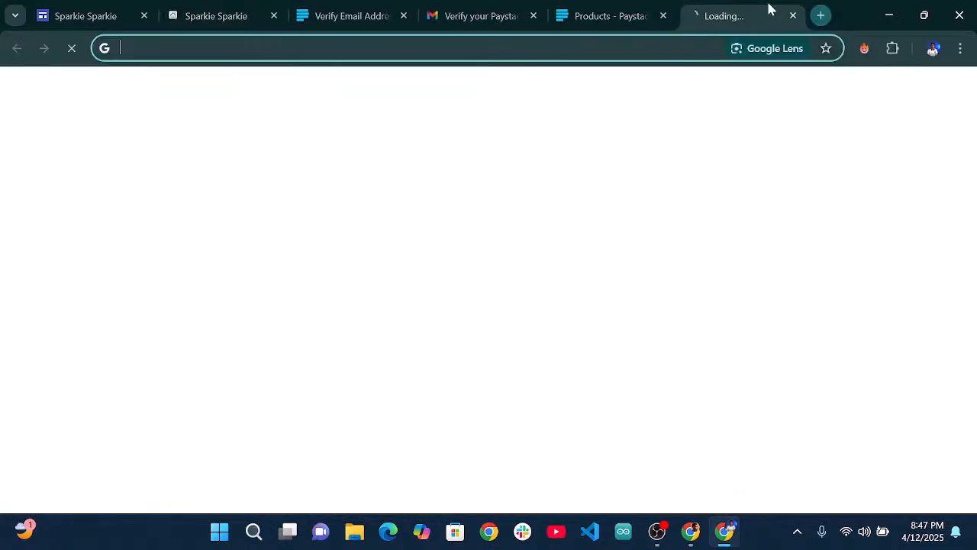
type("clean")
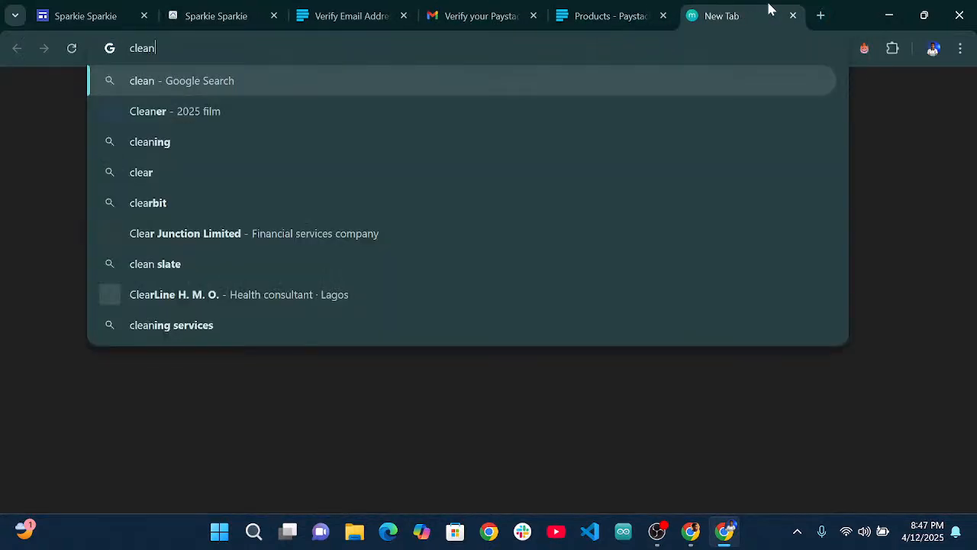
type("ing ima")
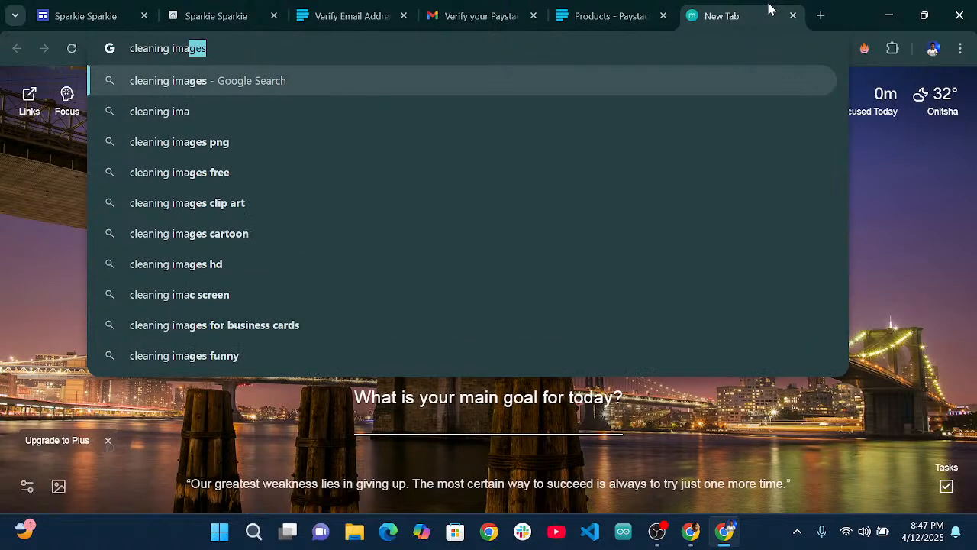
type("ges un")
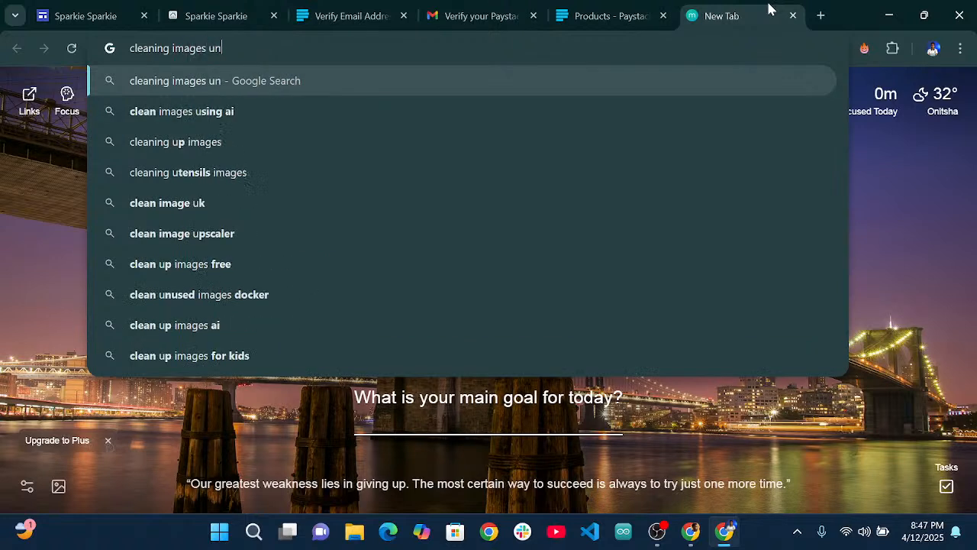
key("BackSpace")
key("BackSpace")
key("BackSpace")
key("BackSpace")
key("BackSpace")
key("BackSpace")
key("BackSpace")
key("BackSpace")
key("BackSpace")
key("BackSpace")
key("BackSpace")
key("BackSpace")
key("BackSpace")
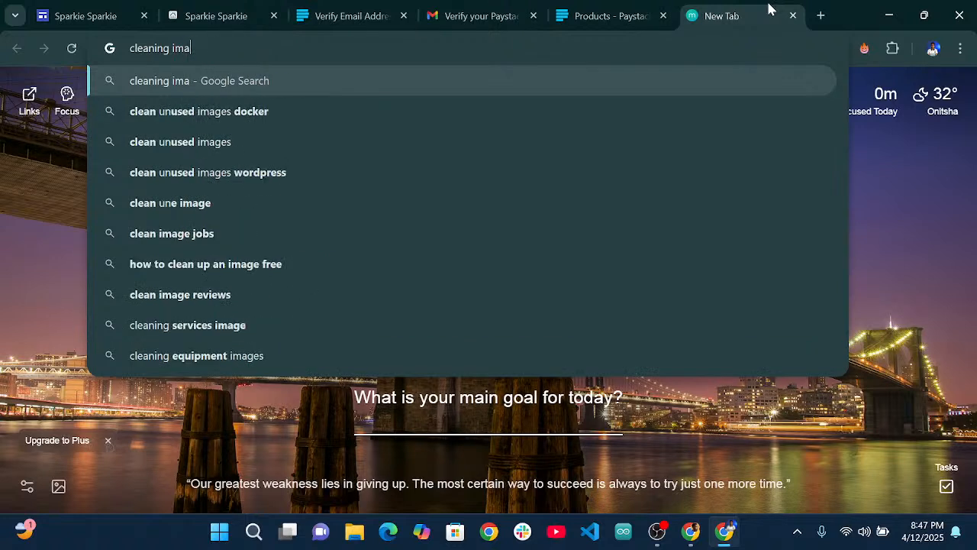
key("BackSpace")
key("BackSpace")
key("BackSpace")
key("BackSpace")
key("BackSpace")
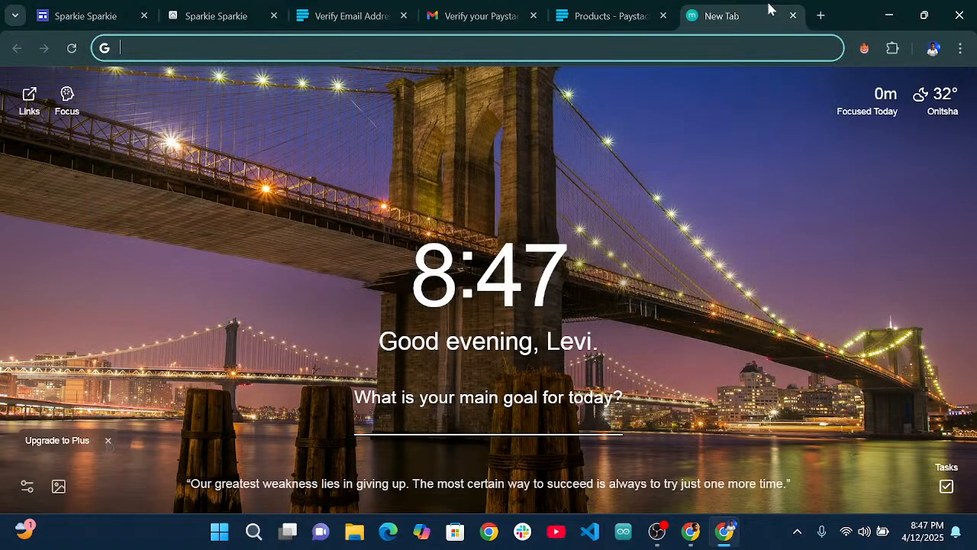
type("unspla")
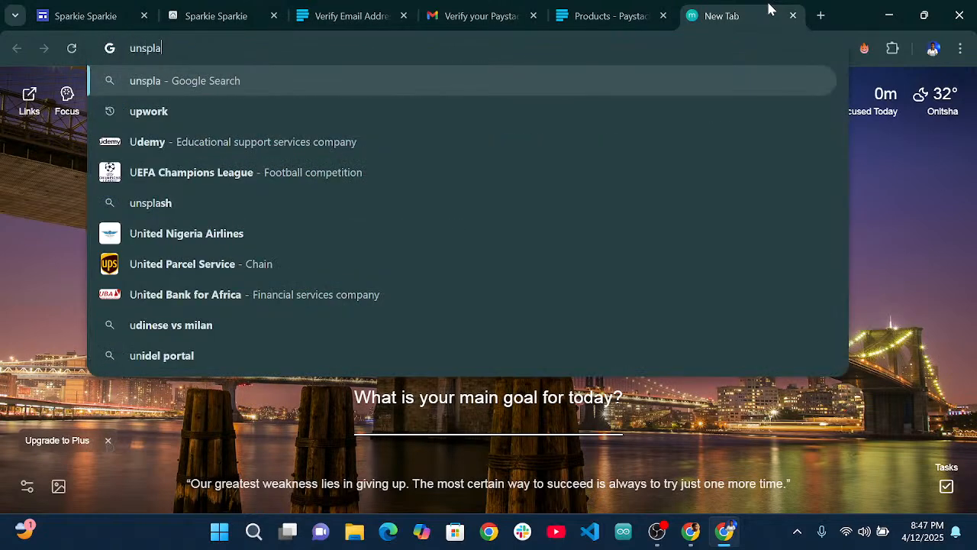
type("sh.coom")
key("Return")
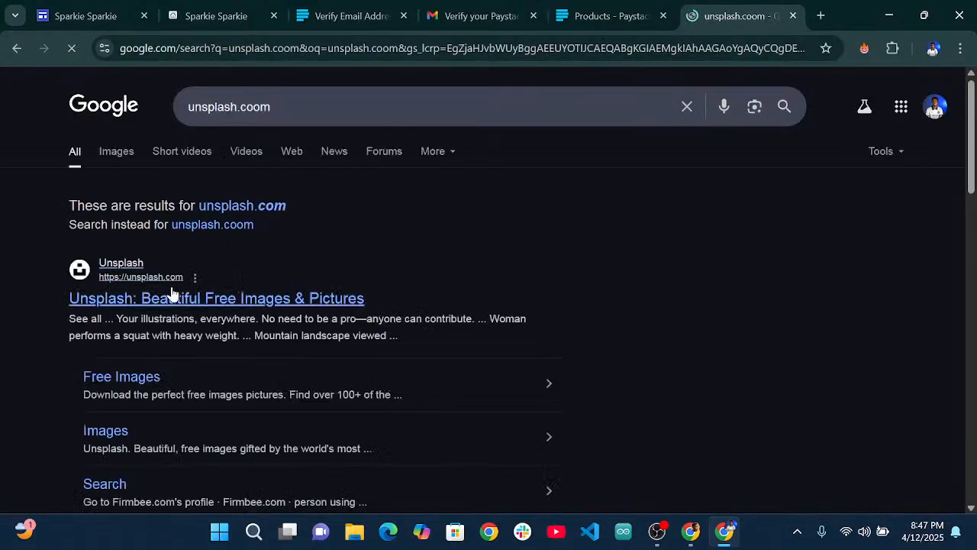
Open Unsplash from the search results and search it for 'cleaning images'.
left_click(166, 297)
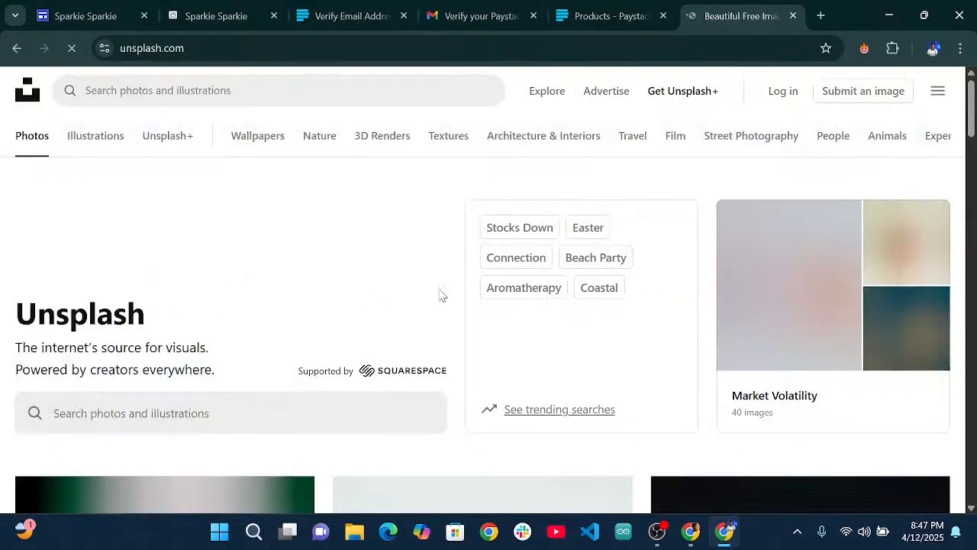
scroll(255, 342, "down", 2)
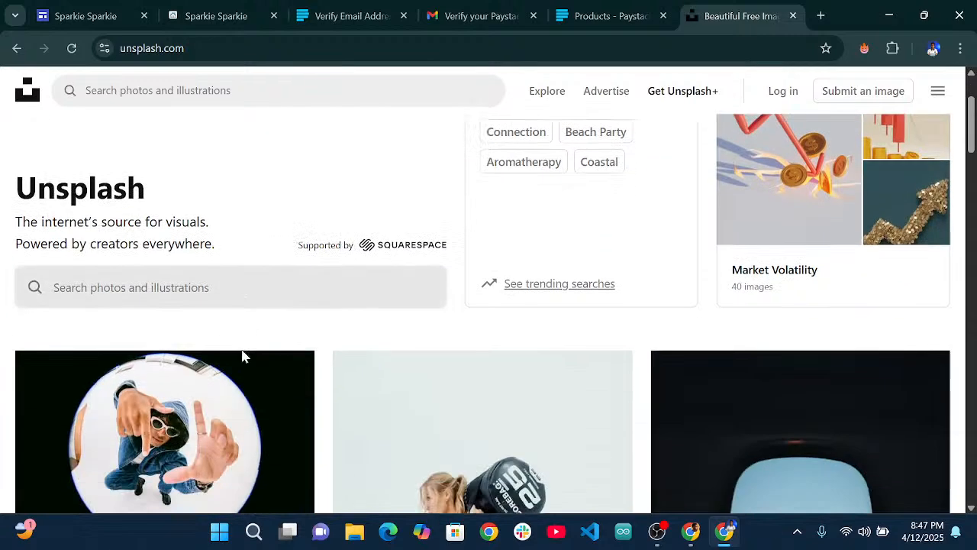
scroll(228, 320, "up", 1)
scroll(227, 320, "up", 1)
left_click(130, 334)
type("clean")
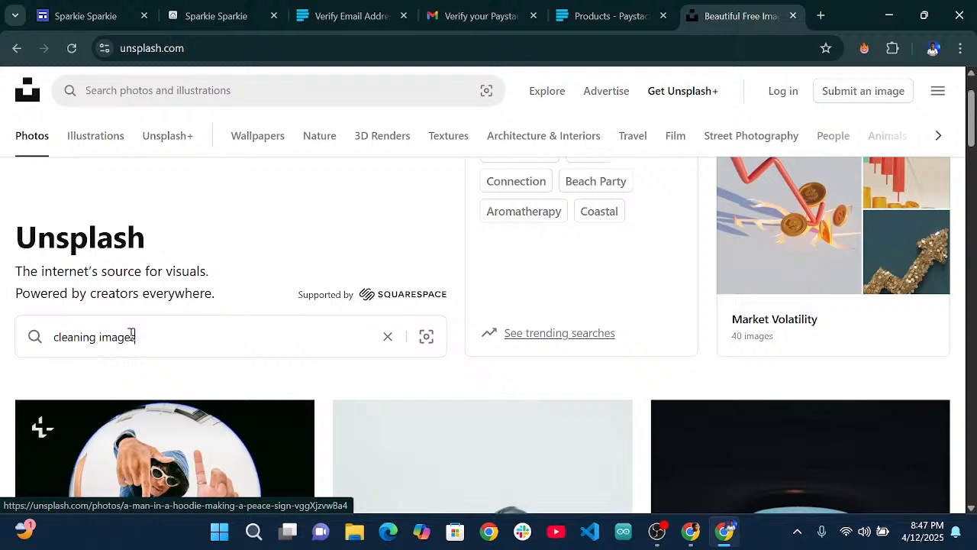
type("ing images")
key("Return")
Find and download the photo of the red-shirted man painting a wall yellow.
scroll(342, 366, "down", 3)
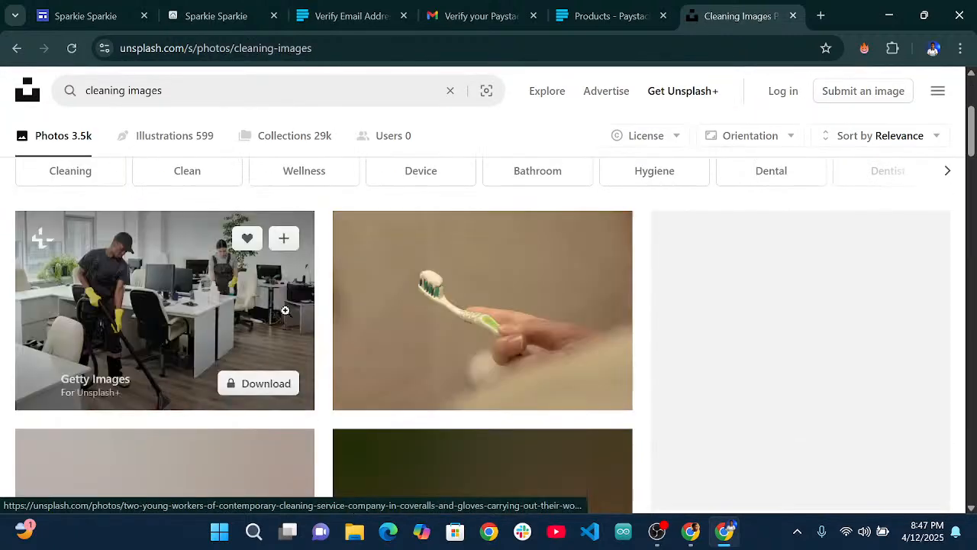
scroll(284, 313, "down", 5)
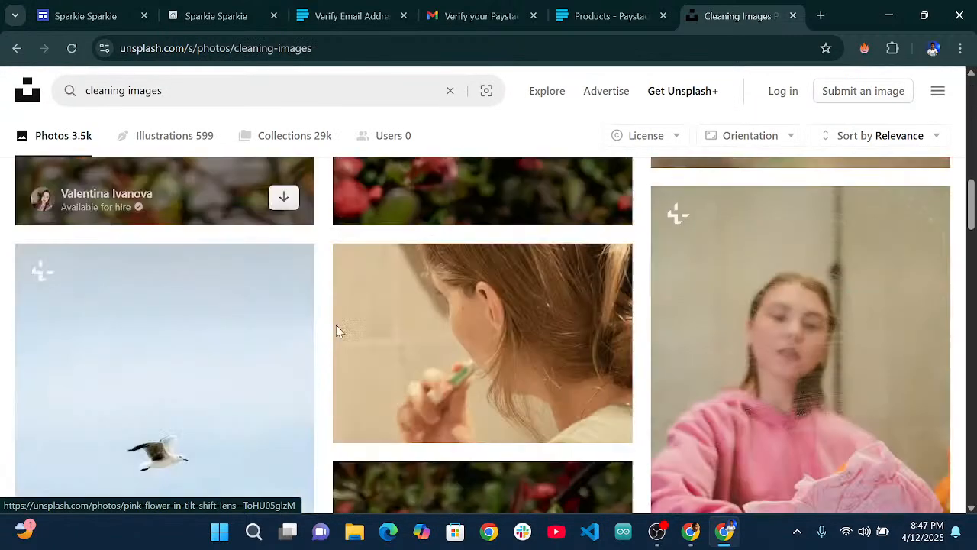
scroll(339, 330, "down", 1)
scroll(342, 321, "down", 5)
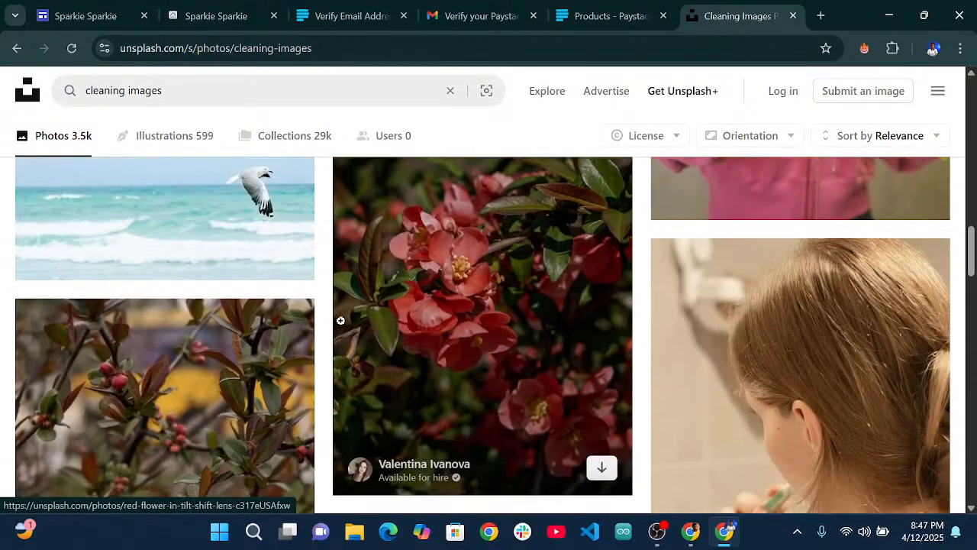
scroll(320, 330, "down", 8)
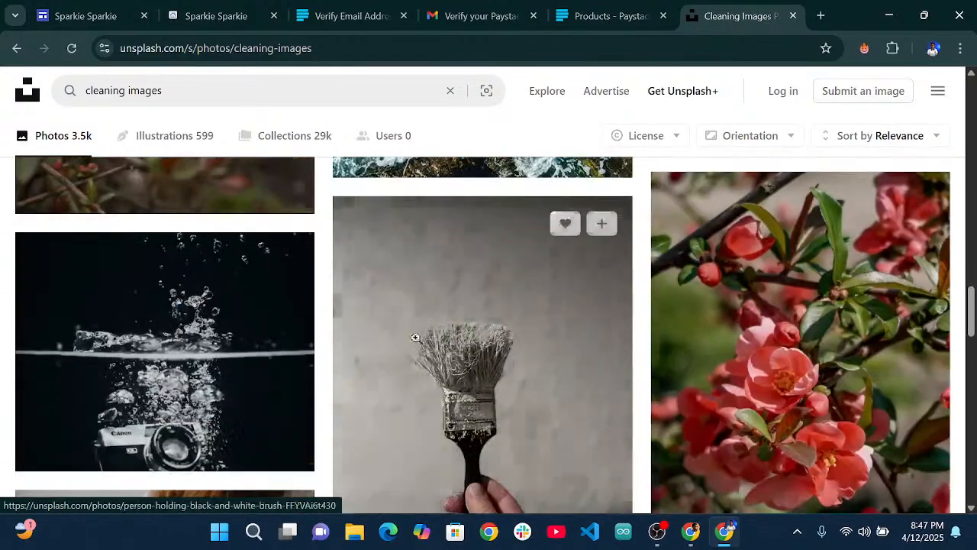
scroll(580, 313, "down", 5)
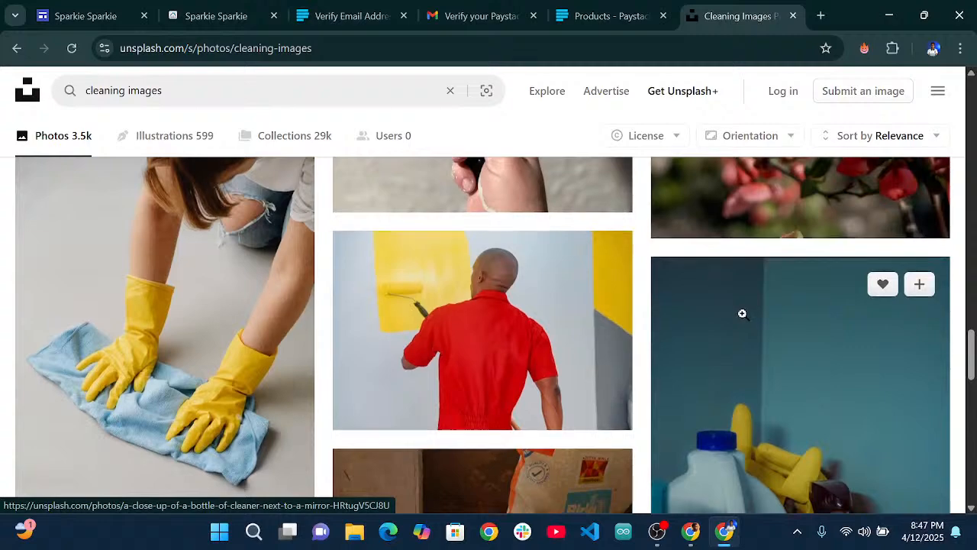
scroll(742, 313, "down", 2)
scroll(294, 292, "up", 2)
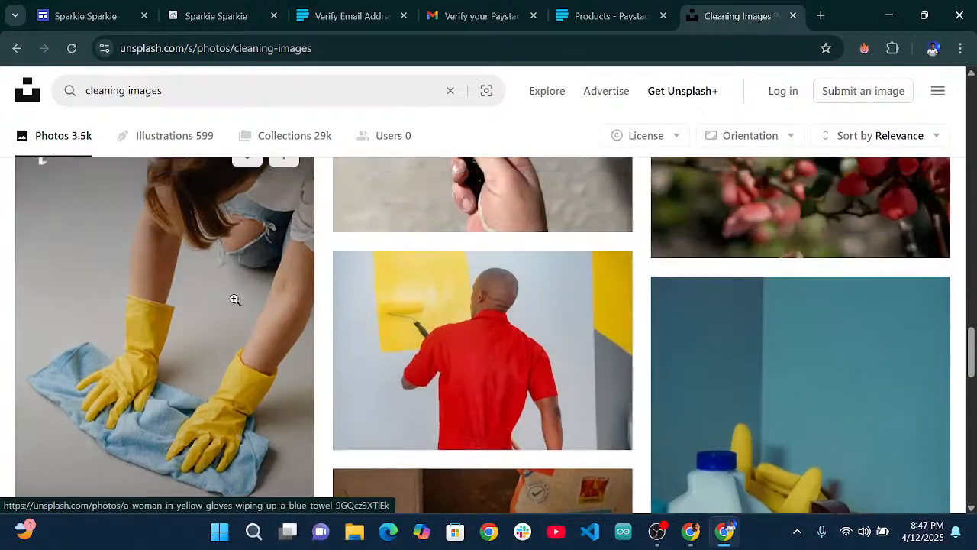
scroll(234, 299, "down", 4)
scroll(251, 298, "up", 2)
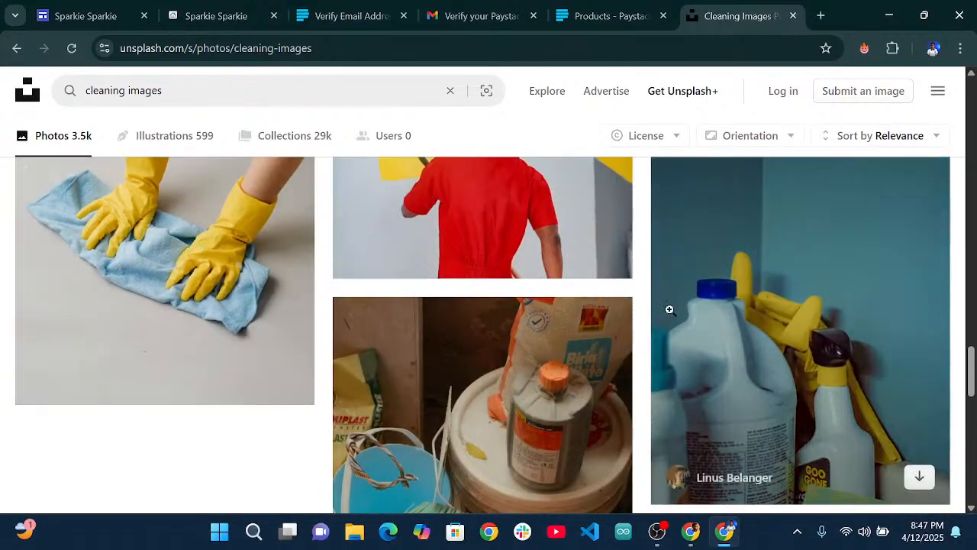
scroll(670, 310, "down", 5)
scroll(386, 294, "down", 3)
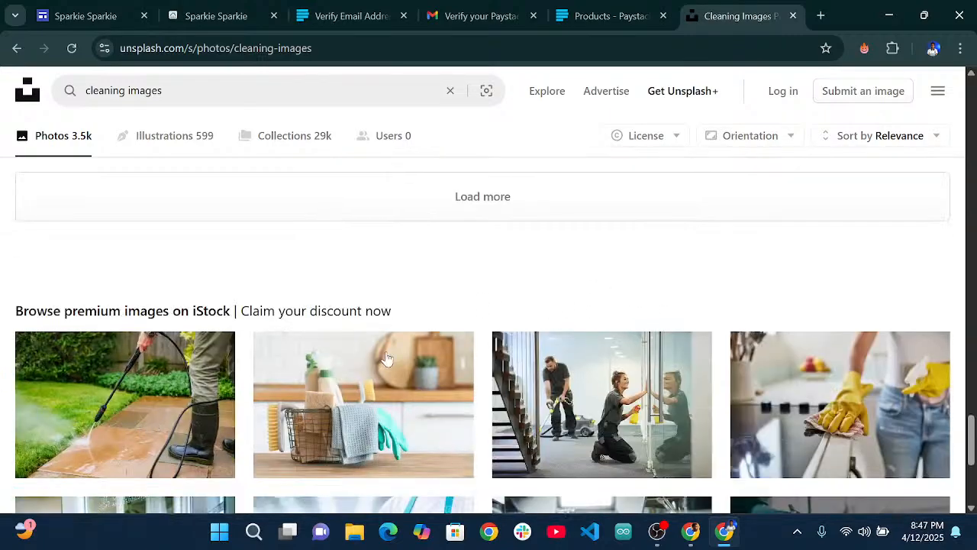
scroll(717, 279, "up", 10)
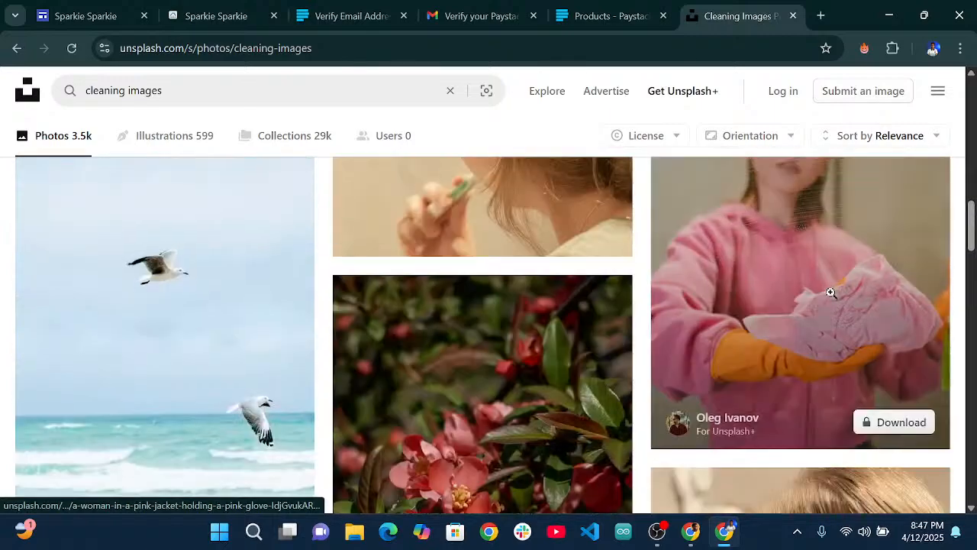
scroll(830, 292, "up", 4)
scroll(831, 292, "down", 4)
scroll(832, 301, "up", 8)
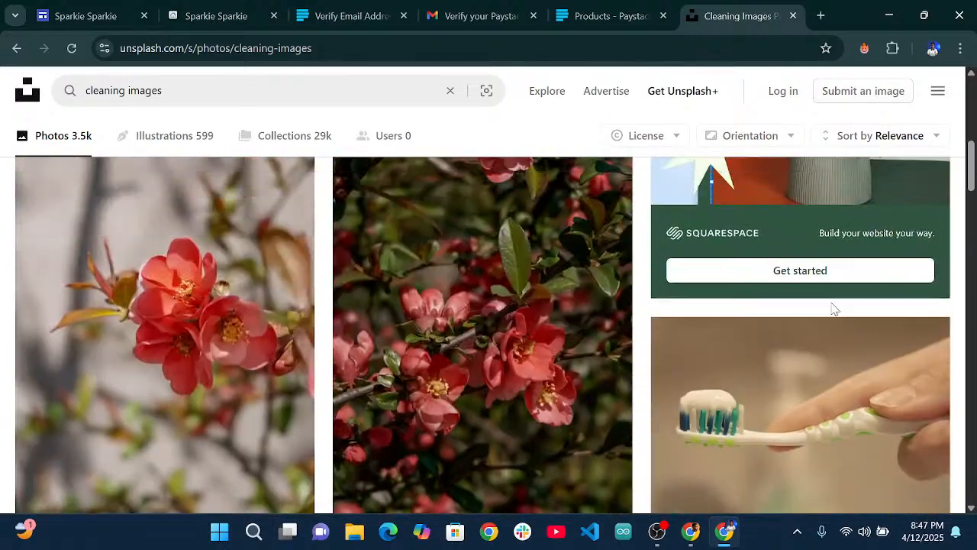
scroll(834, 308, "up", 3)
scroll(873, 233, "down", 5)
scroll(829, 301, "up", 5)
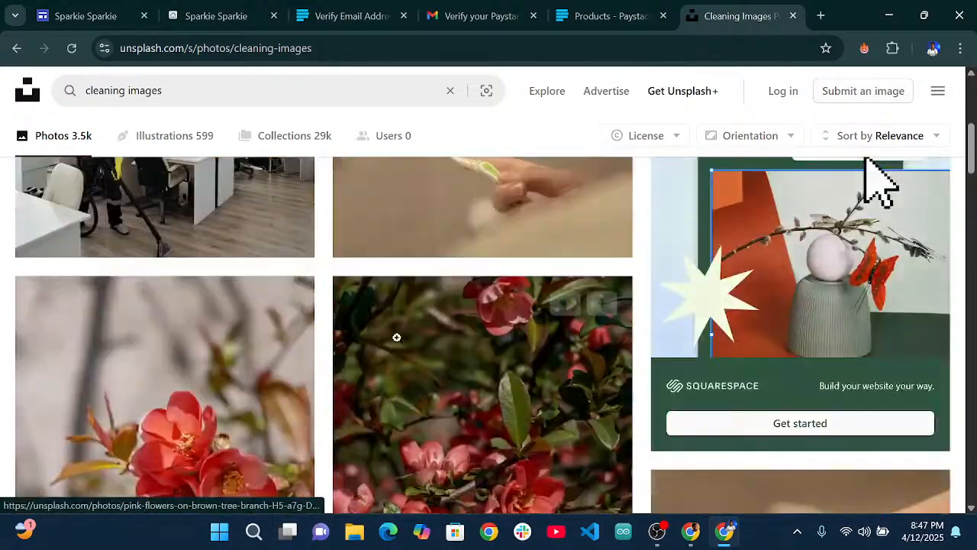
scroll(782, 374, "down", 4)
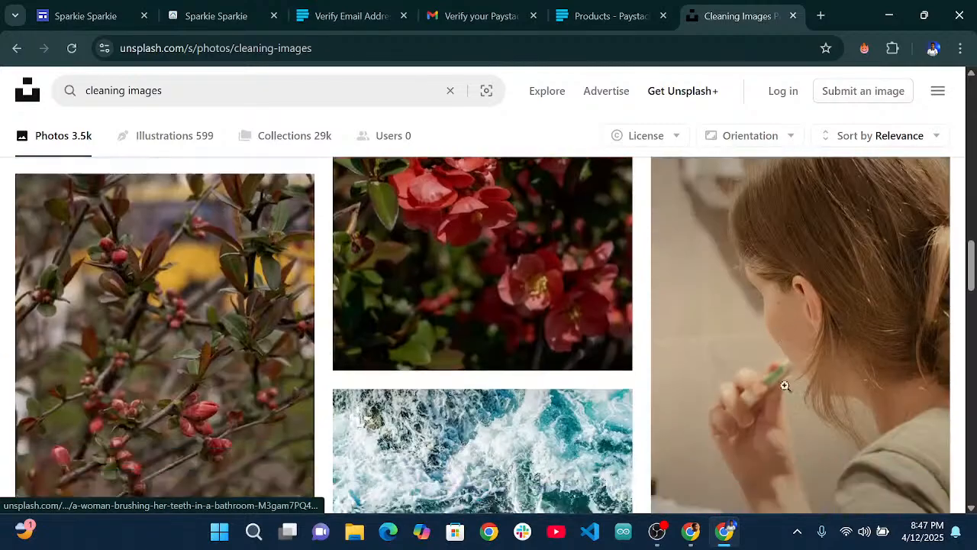
scroll(785, 385, "down", 3)
scroll(845, 301, "down", 2)
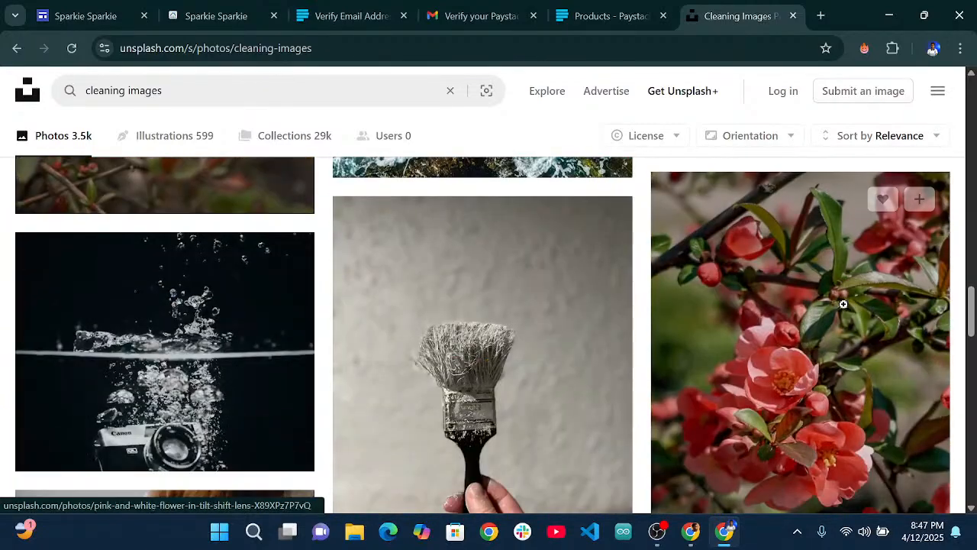
scroll(843, 303, "down", 7)
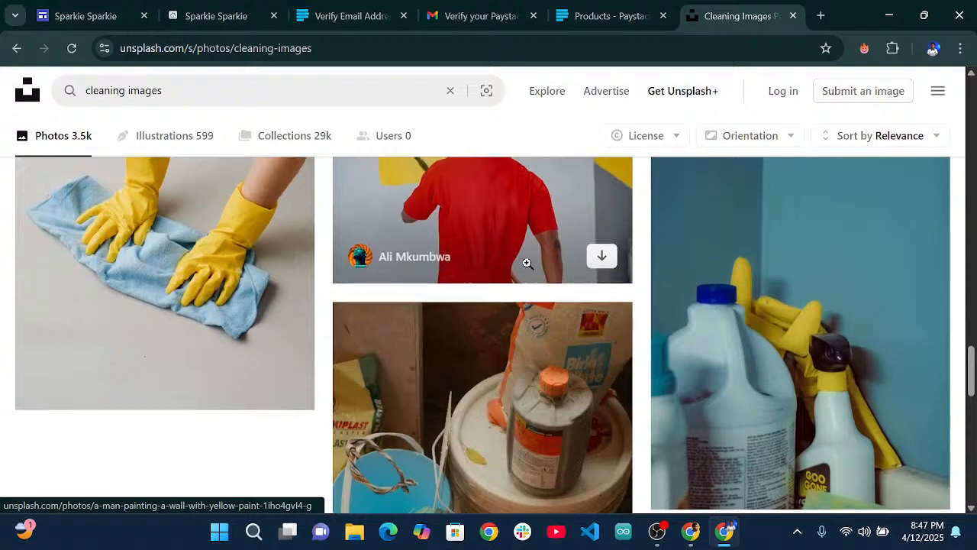
scroll(527, 263, "up", 3)
scroll(526, 263, "down", 6)
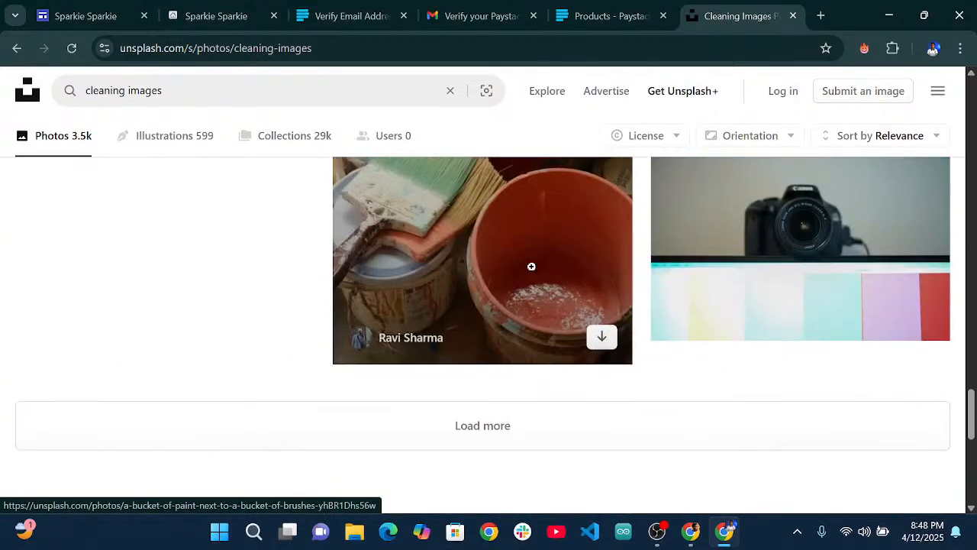
scroll(531, 266, "up", 6)
scroll(552, 288, "down", 4)
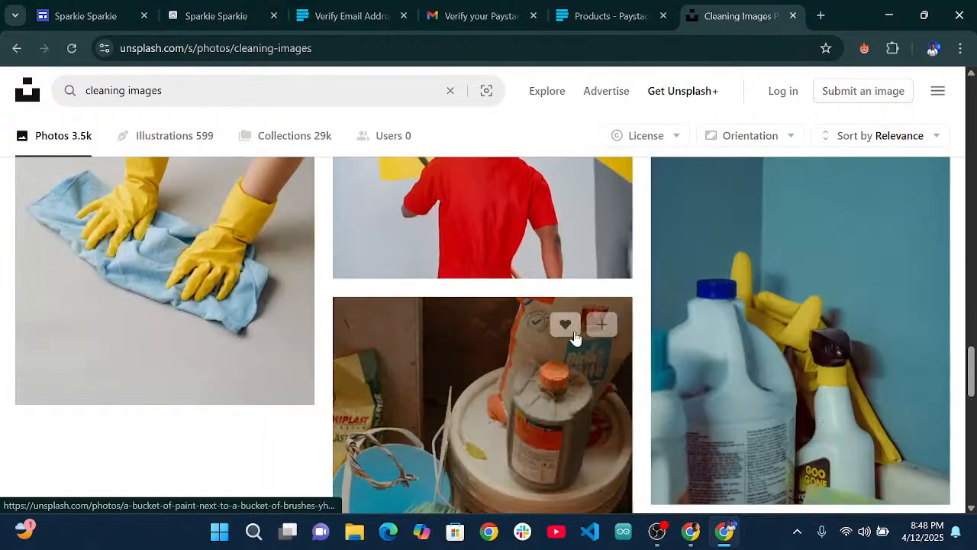
scroll(554, 303, "up", 1)
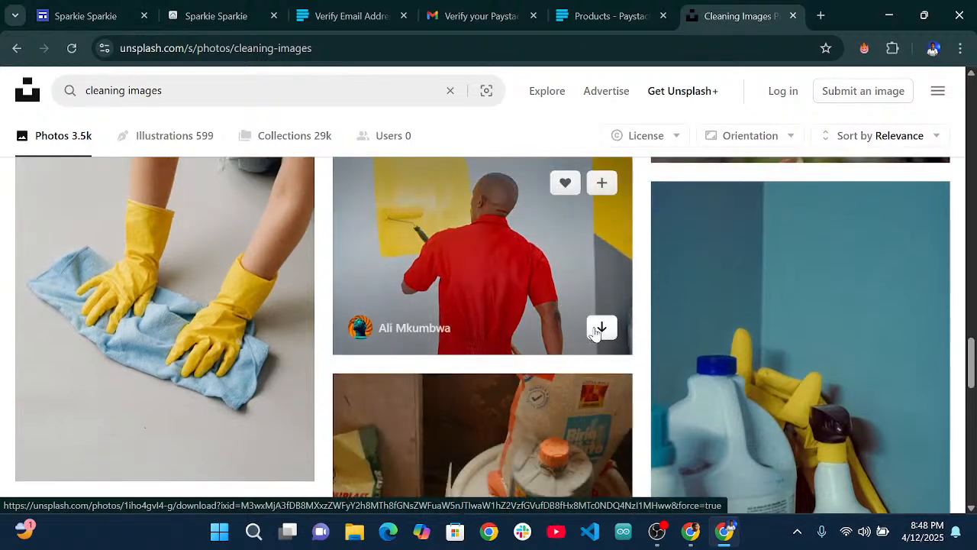
left_click(597, 329)
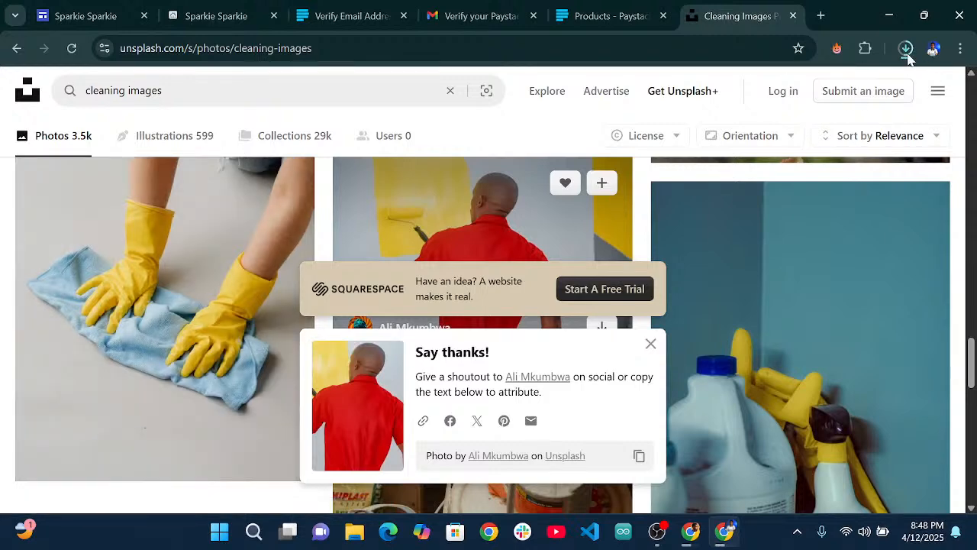
Open the file picker for Home cleaning's product media and browse to the Downloads folder.
left_click(585, 16)
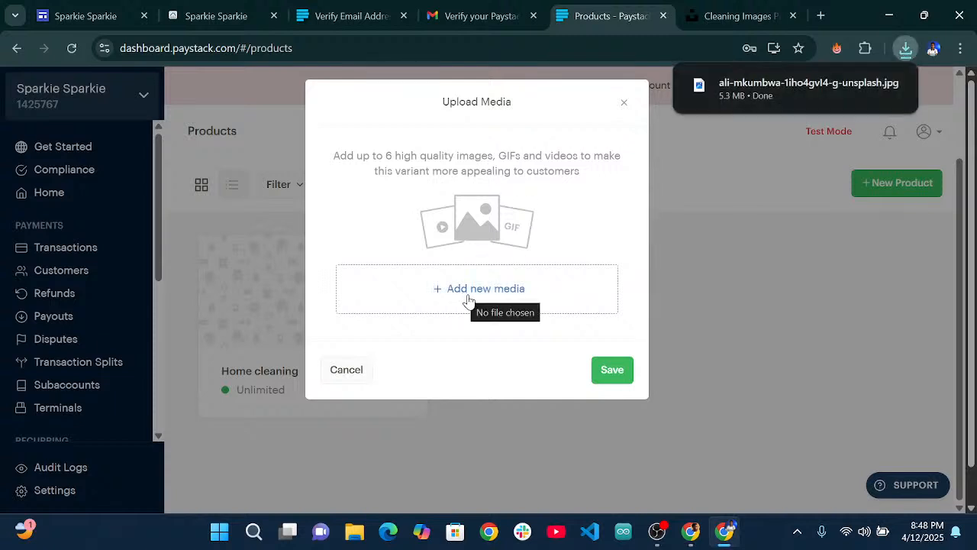
left_click(434, 291)
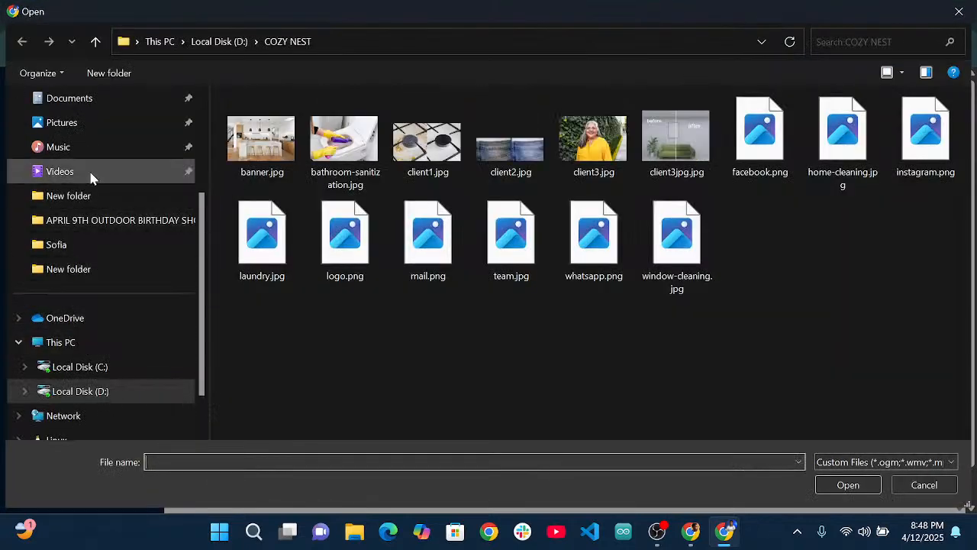
scroll(88, 149, "up", 2)
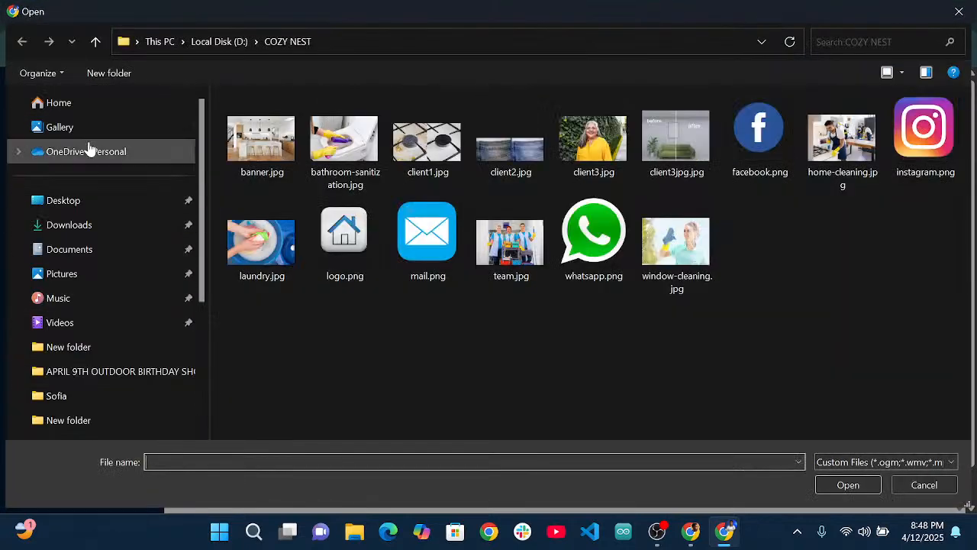
left_click(80, 223)
left_click(66, 252)
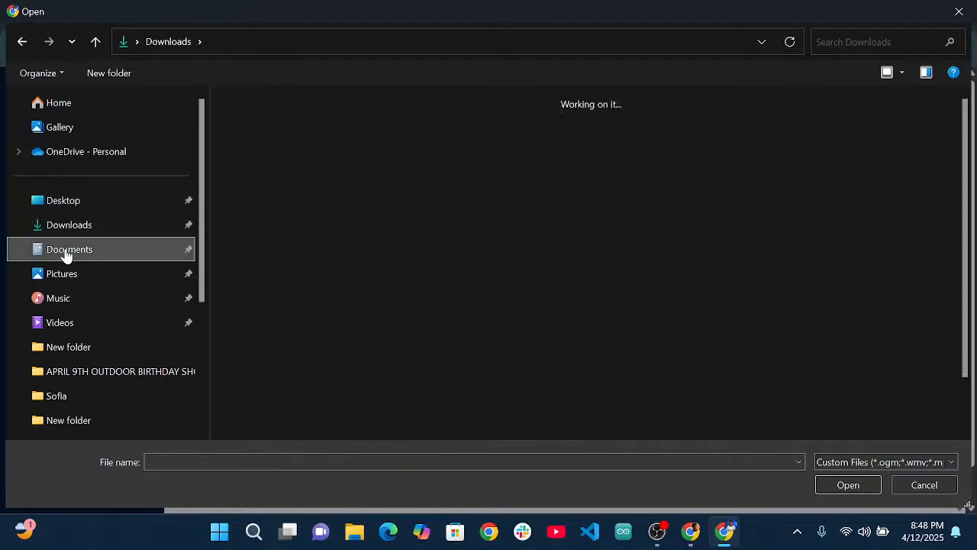
left_click(76, 229)
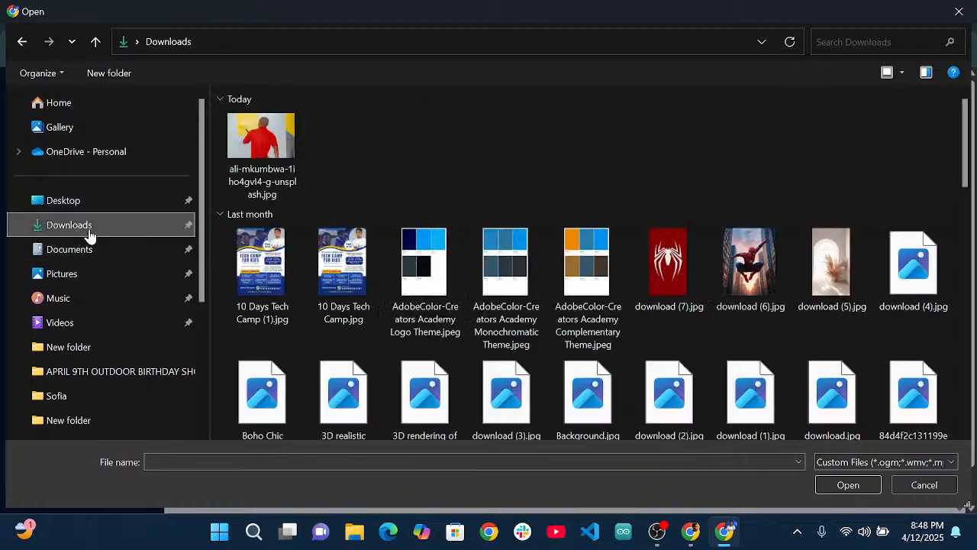
Pick the ali-mkumbwa painter photo under Today in Downloads and save it as media.
scroll(348, 218, "down", 5)
scroll(349, 218, "down", 10)
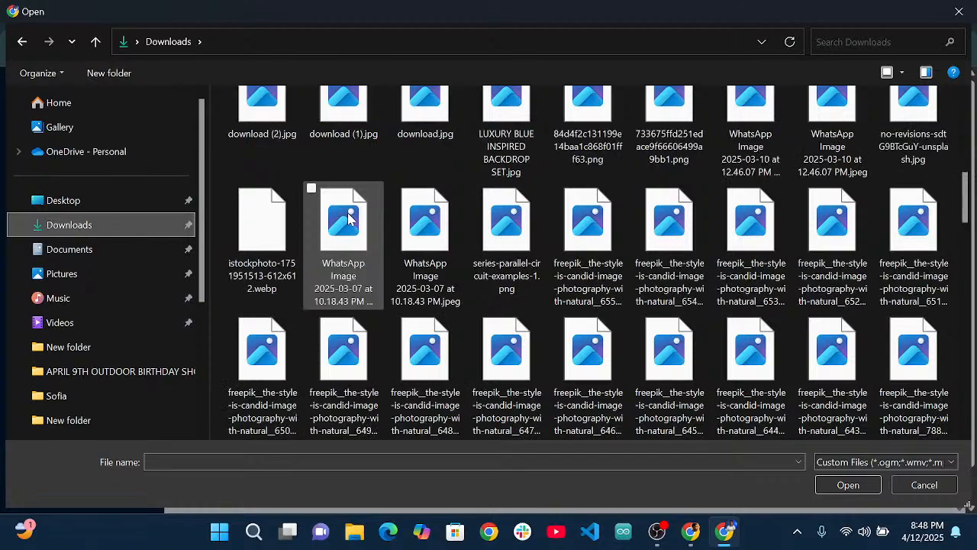
scroll(349, 219, "down", 10)
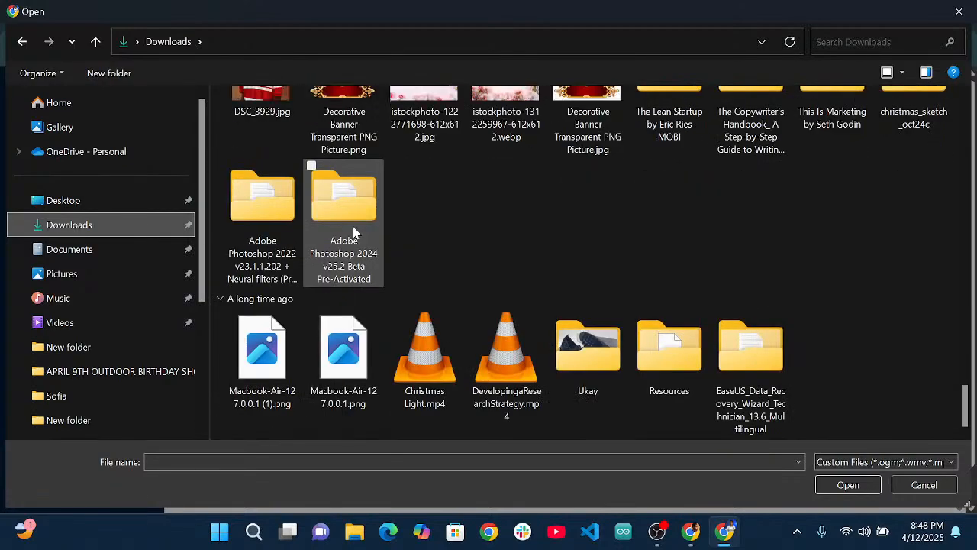
scroll(353, 231, "up", 5)
scroll(353, 231, "up", 3)
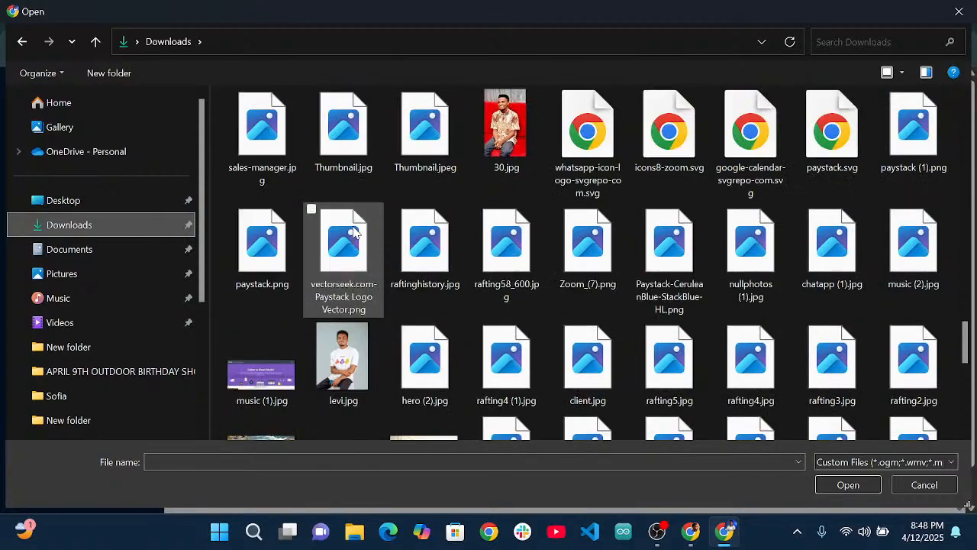
scroll(364, 258, "up", 1)
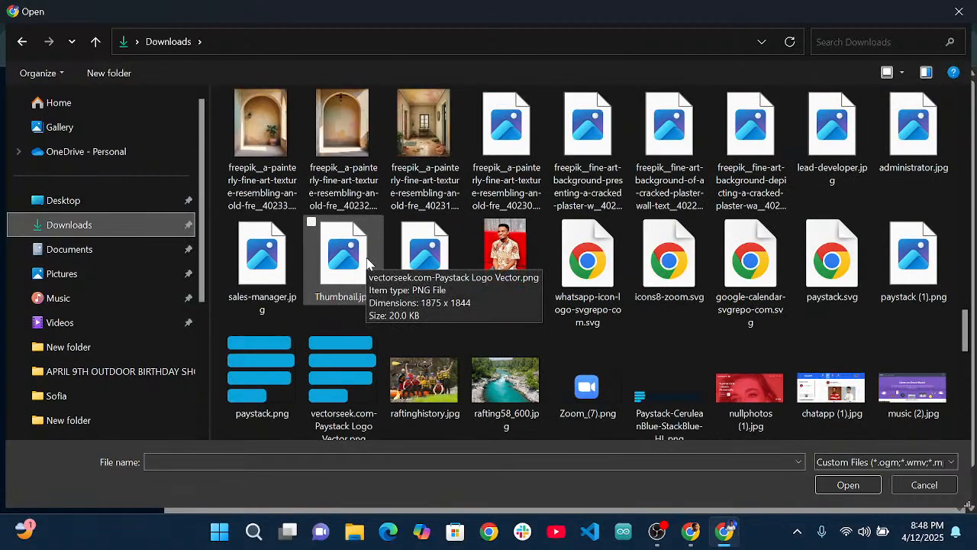
scroll(367, 264, "up", 10)
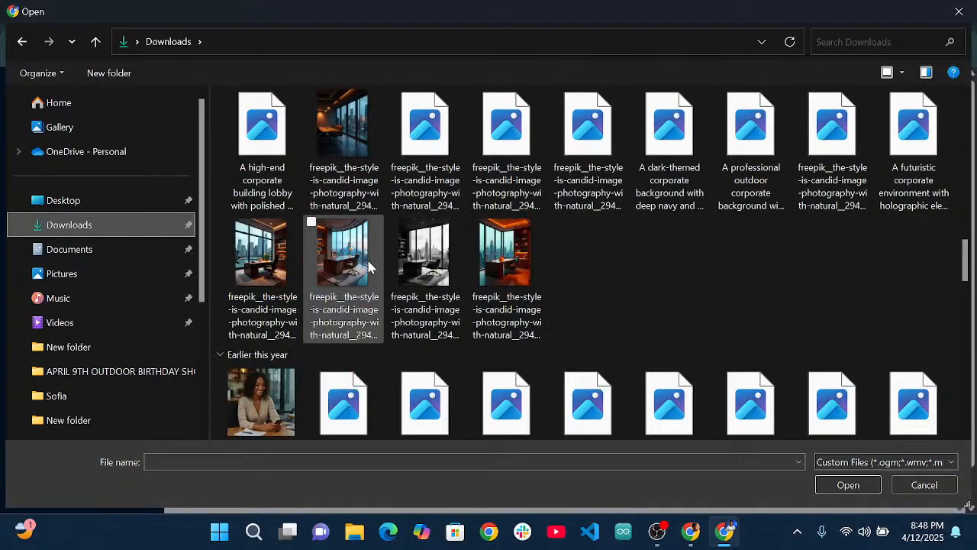
scroll(369, 263, "up", 10)
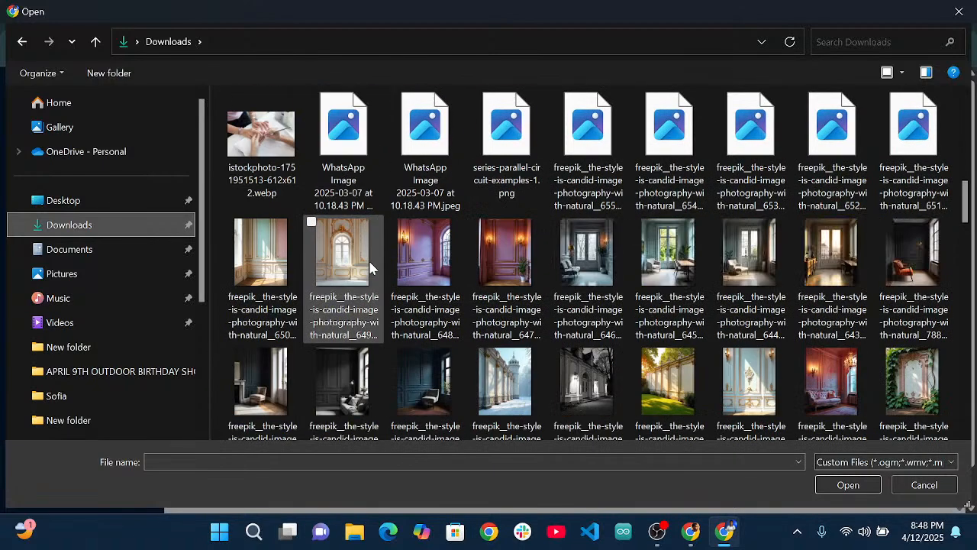
scroll(368, 263, "up", 6)
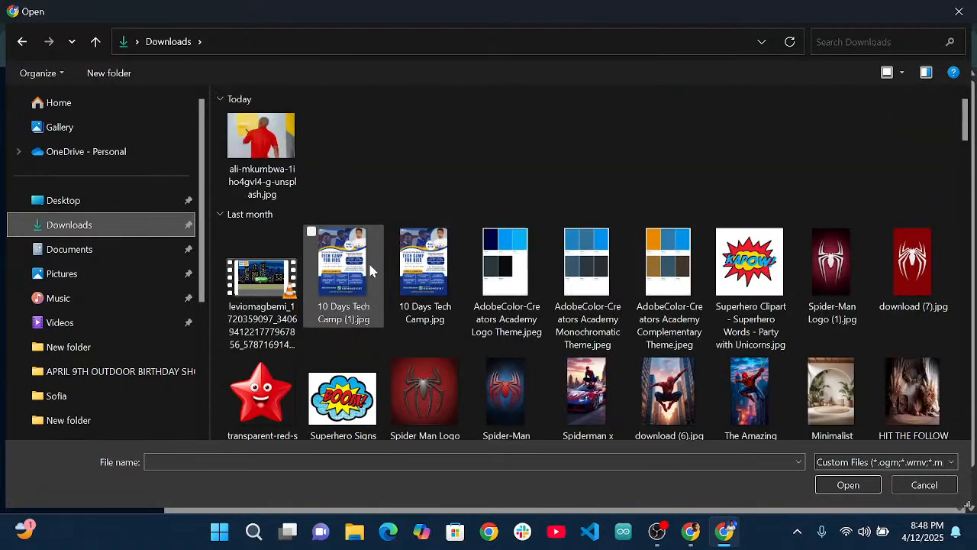
left_click(294, 174)
left_click(848, 485)
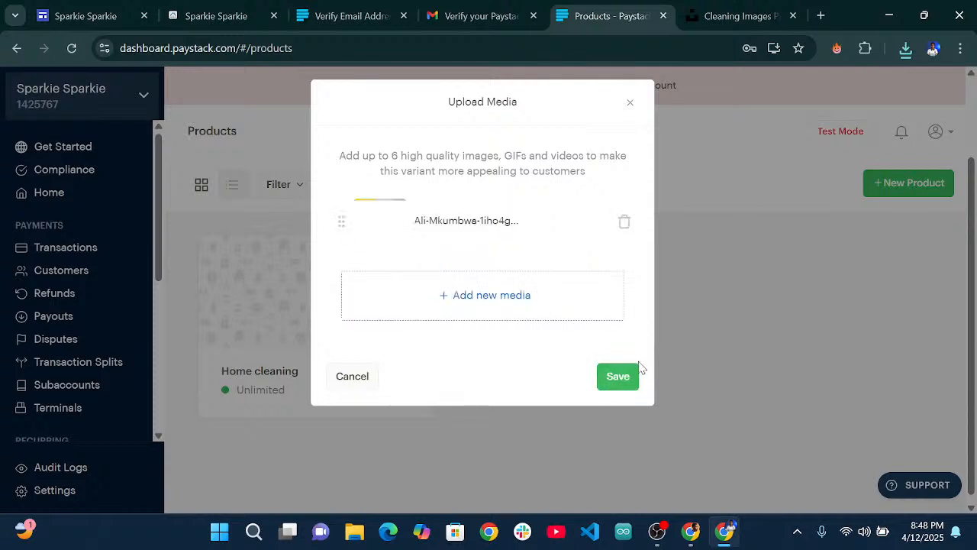
left_click(618, 379)
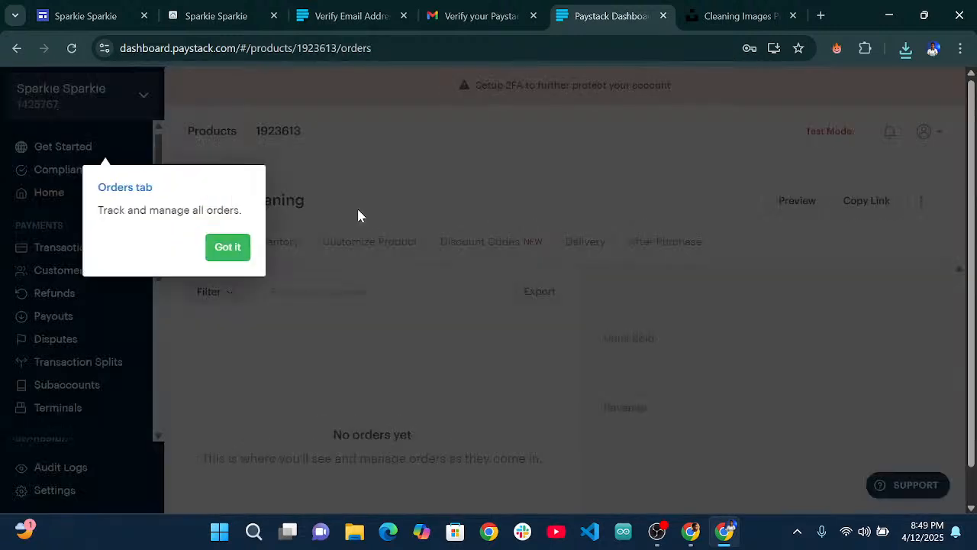
Dismiss the Orders tip and go back to the Products list showing the Home cleaning card.
left_click(334, 353)
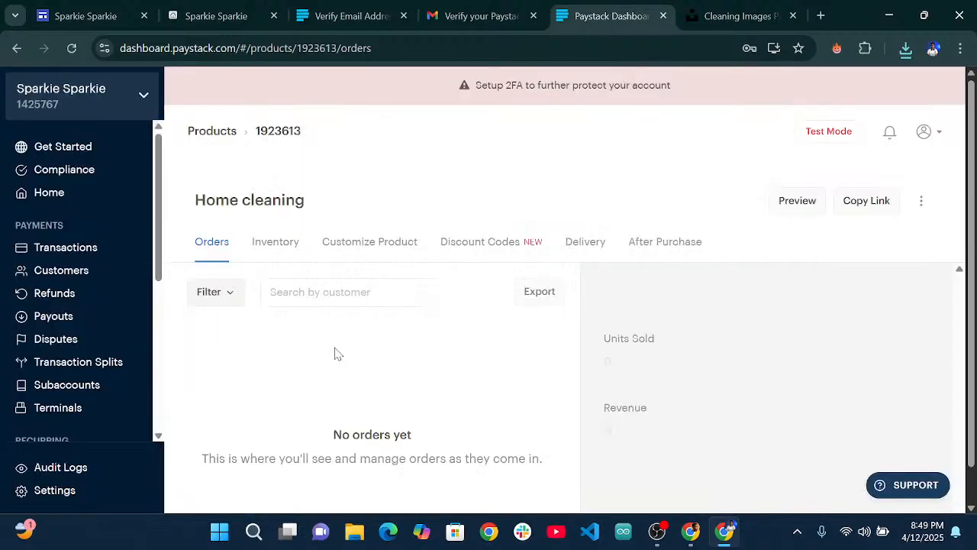
scroll(403, 328, "down", 2)
scroll(344, 305, "up", 2)
scroll(293, 240, "down", 2)
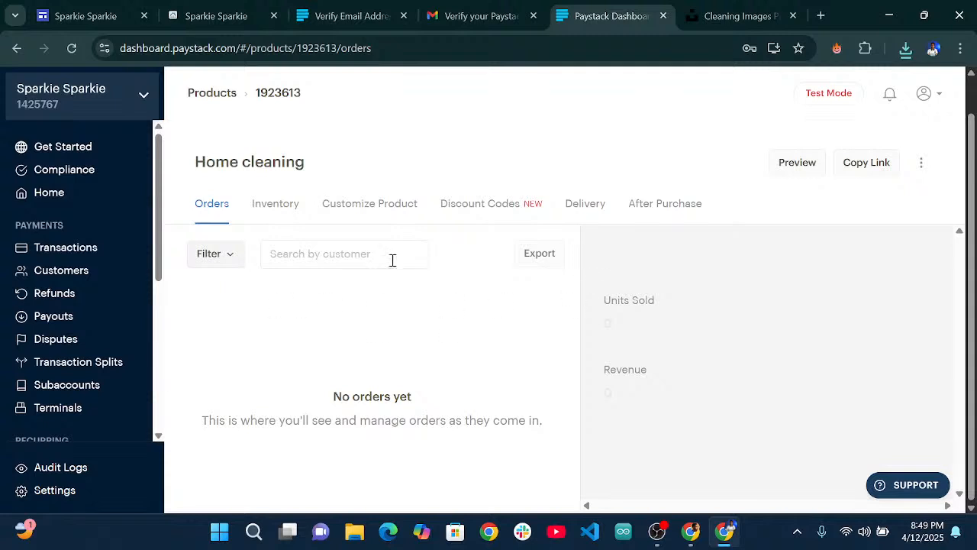
scroll(103, 335, "down", 3)
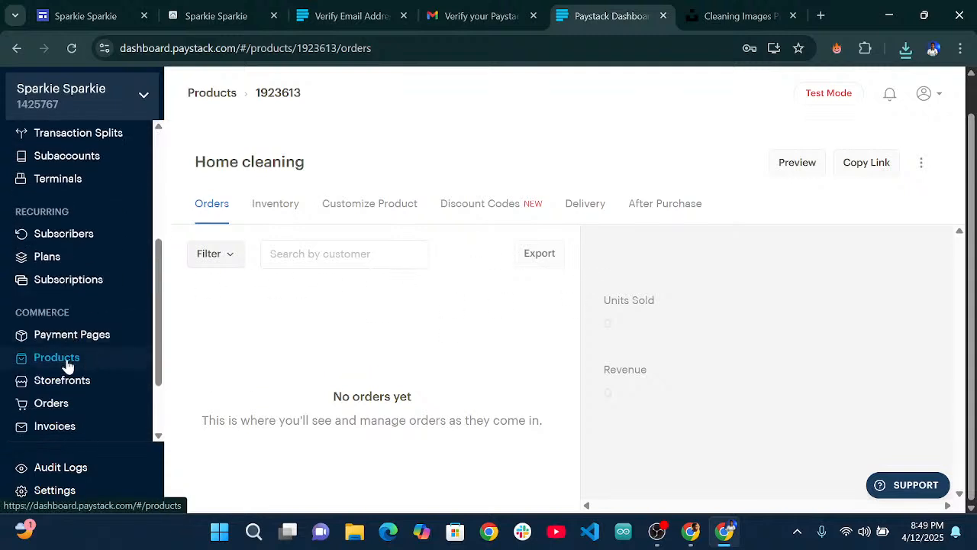
left_click(66, 363)
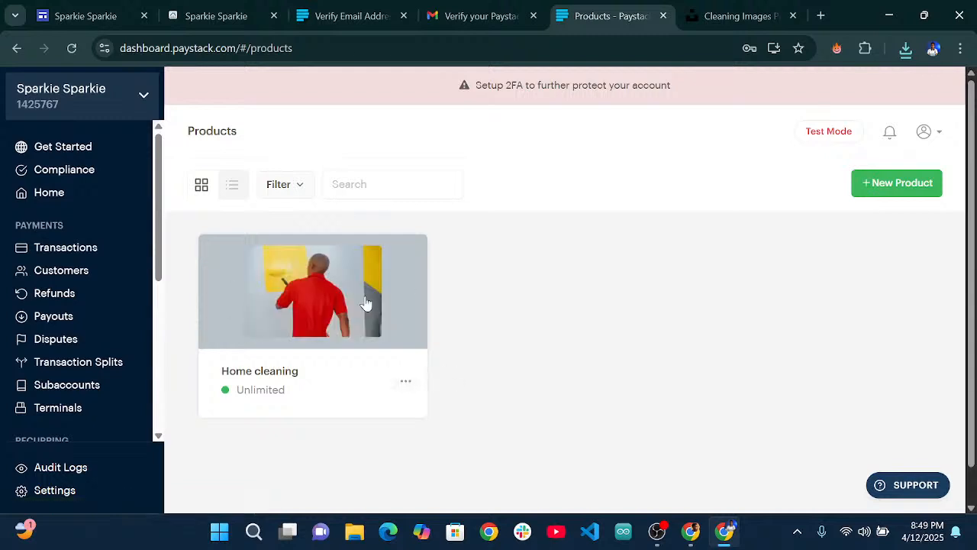
Open the Home cleaning product's details and copy its shareable link.
left_click(407, 384)
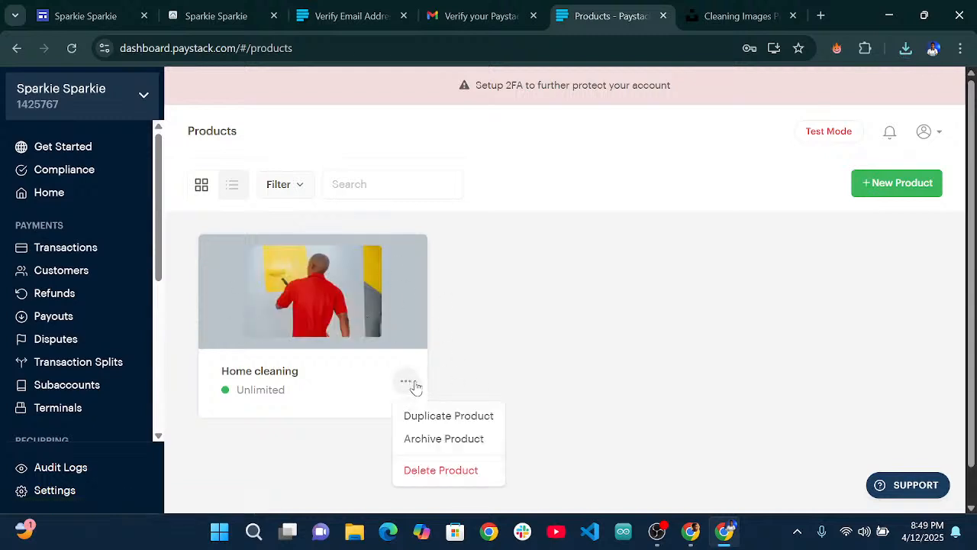
left_click(663, 338)
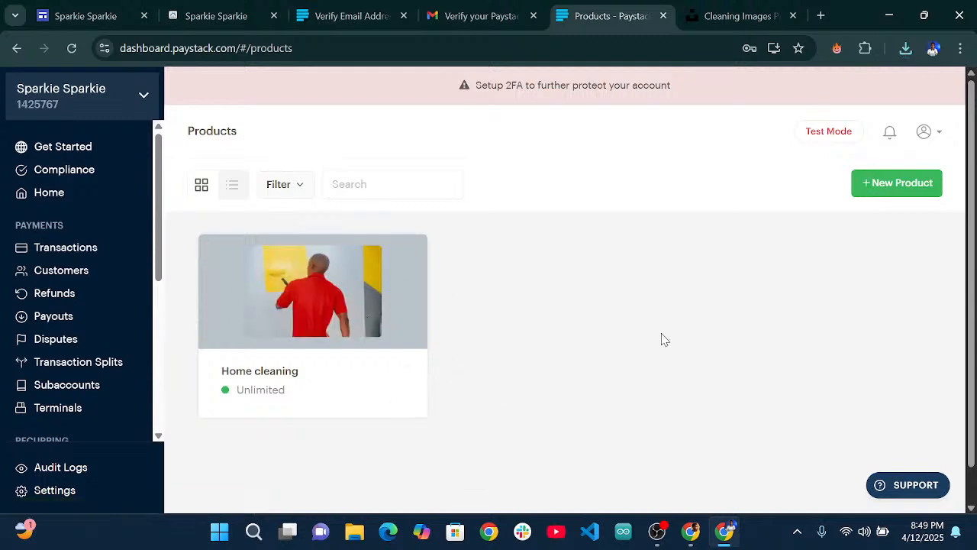
left_click(301, 293)
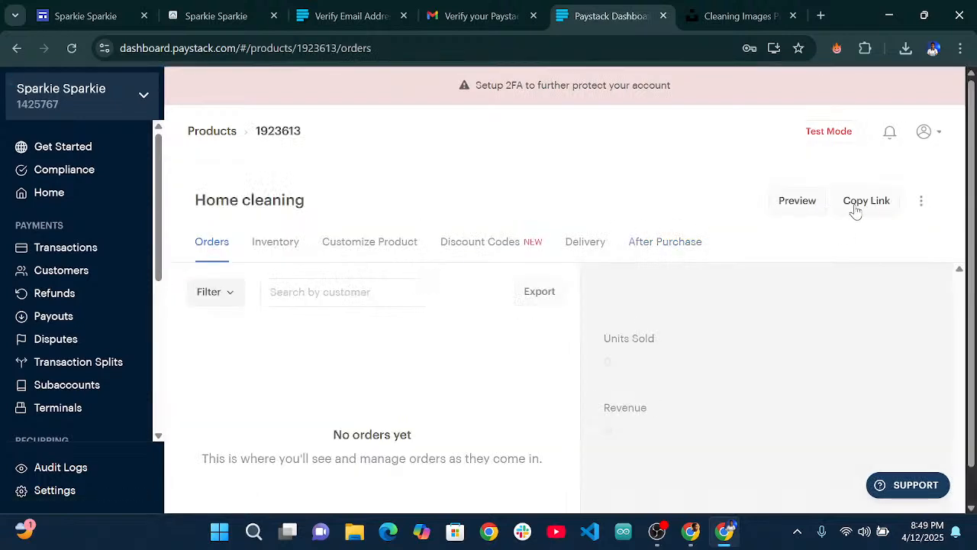
scroll(365, 305, "down", 1)
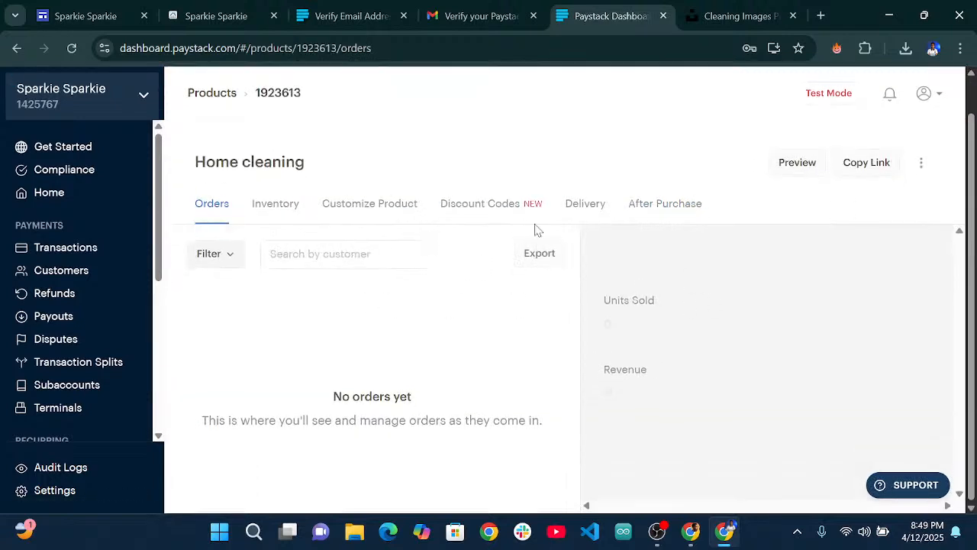
left_click(876, 174)
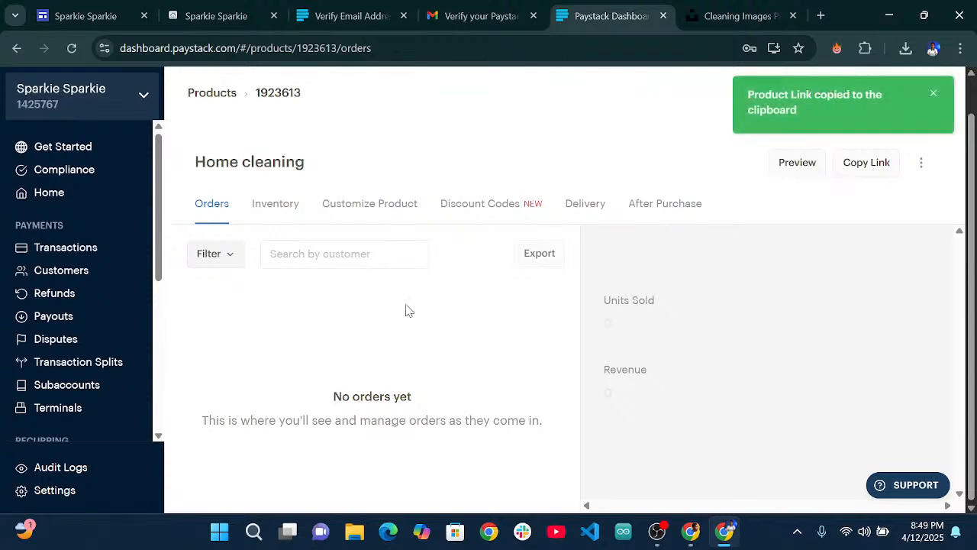
Go to the Inventory tab, dismiss its tip, and open Customize Product.
scroll(247, 221, "up", 1)
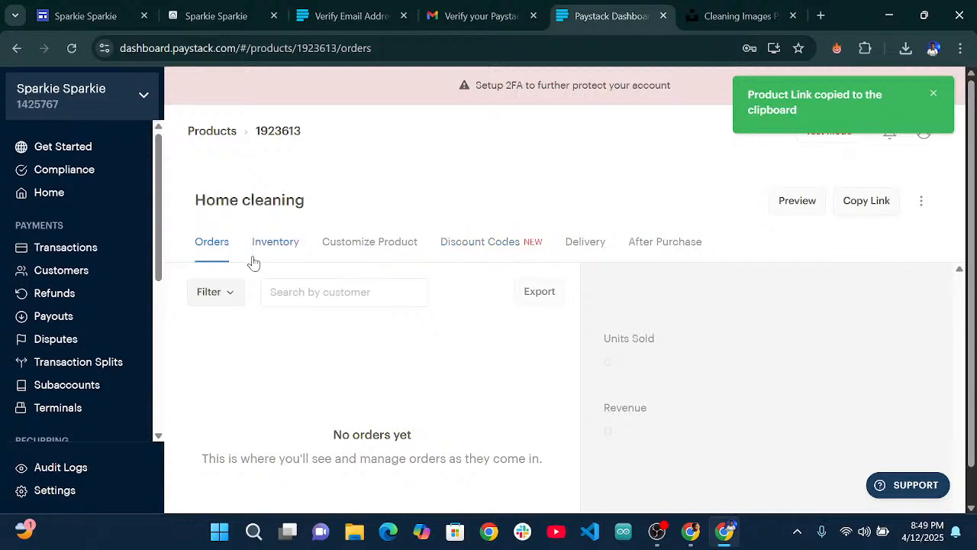
scroll(254, 263, "down", 1)
left_click(290, 207)
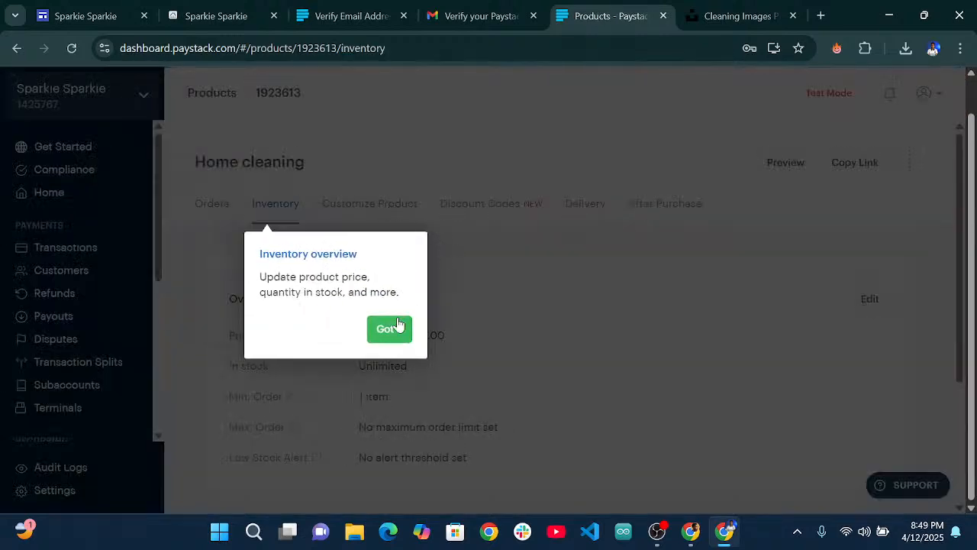
left_click(393, 328)
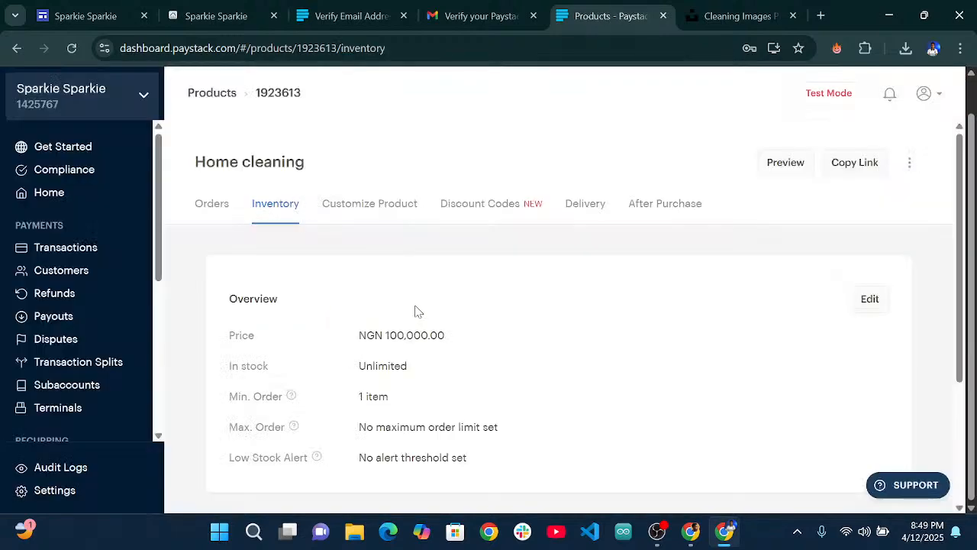
left_click(387, 208)
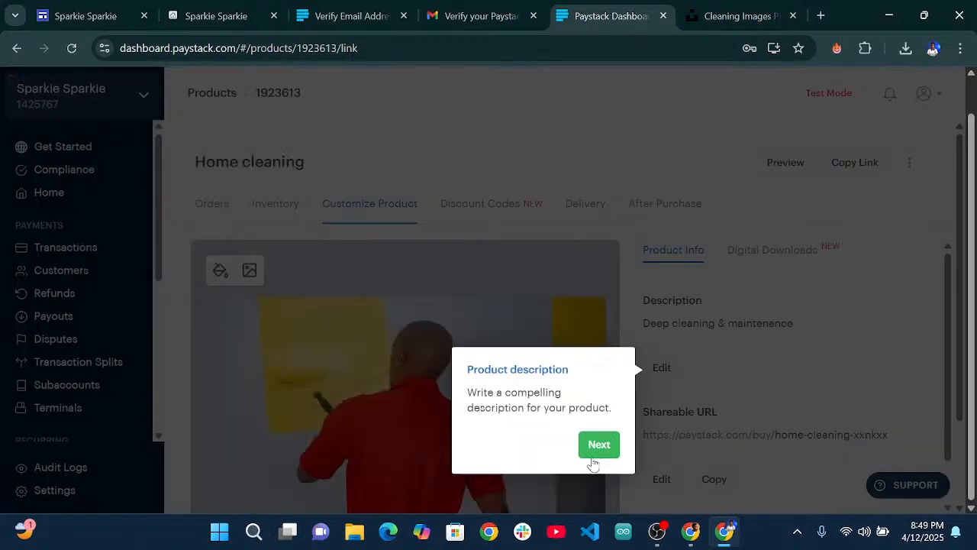
Make the description 'Deep cleaning & maintenance' bold.
left_click(669, 371)
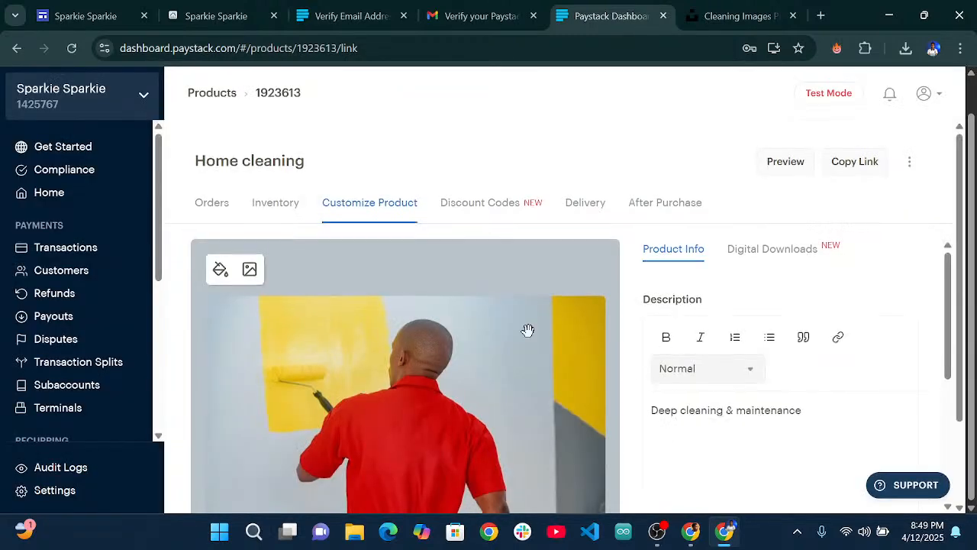
scroll(527, 330, "down", 1)
left_click_drag(804, 300, 638, 294)
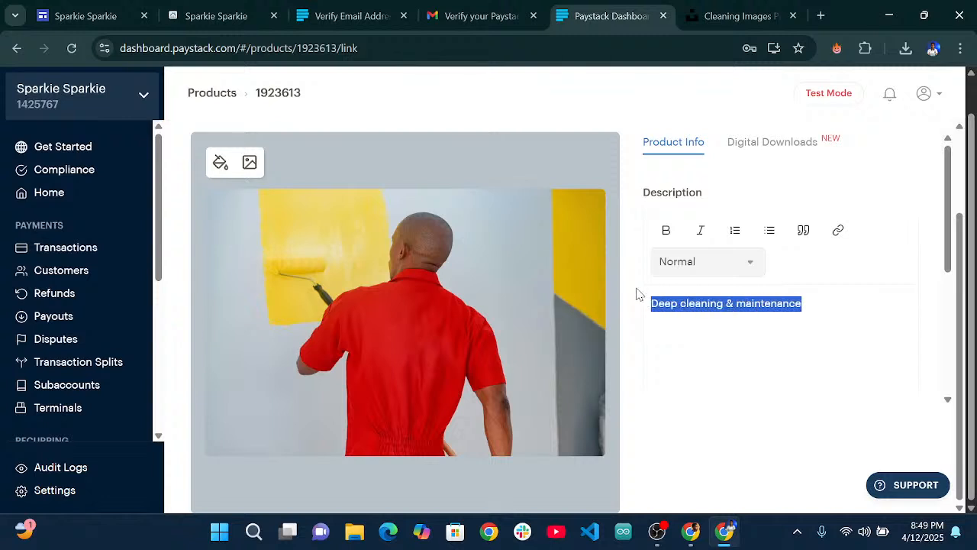
left_click(666, 236)
left_click(818, 288)
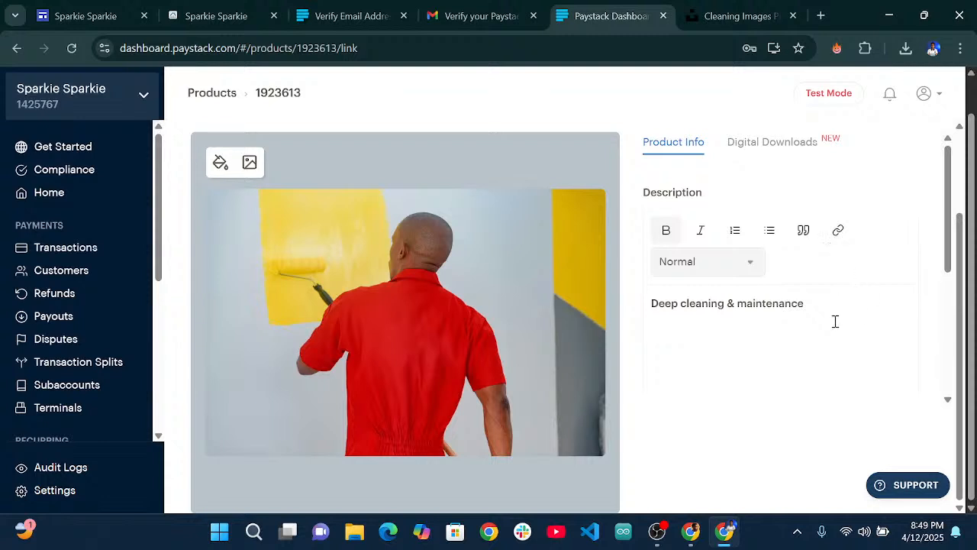
Check the Digital Downloads section, then move on to the Discount Codes tab.
scroll(772, 265, "up", 1)
left_click(771, 222)
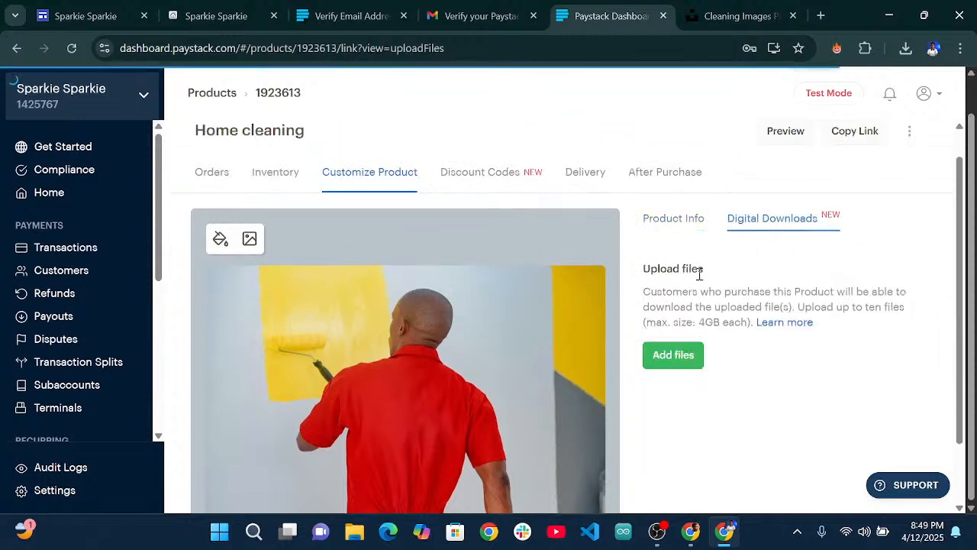
scroll(682, 334, "down", 1)
scroll(772, 200, "up", 1)
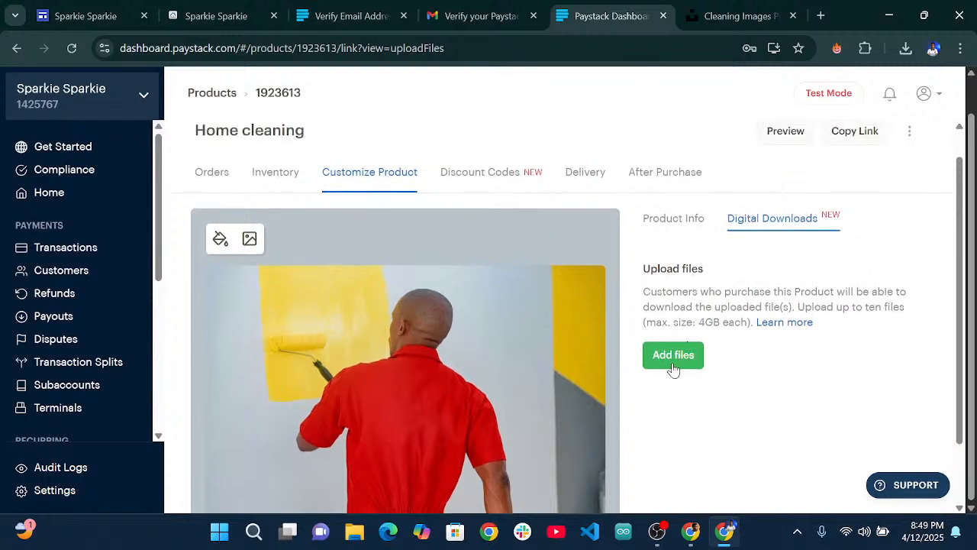
left_click(486, 174)
On the Delivery tab, set Delivery Address to Required.
scroll(476, 275, "down", 1)
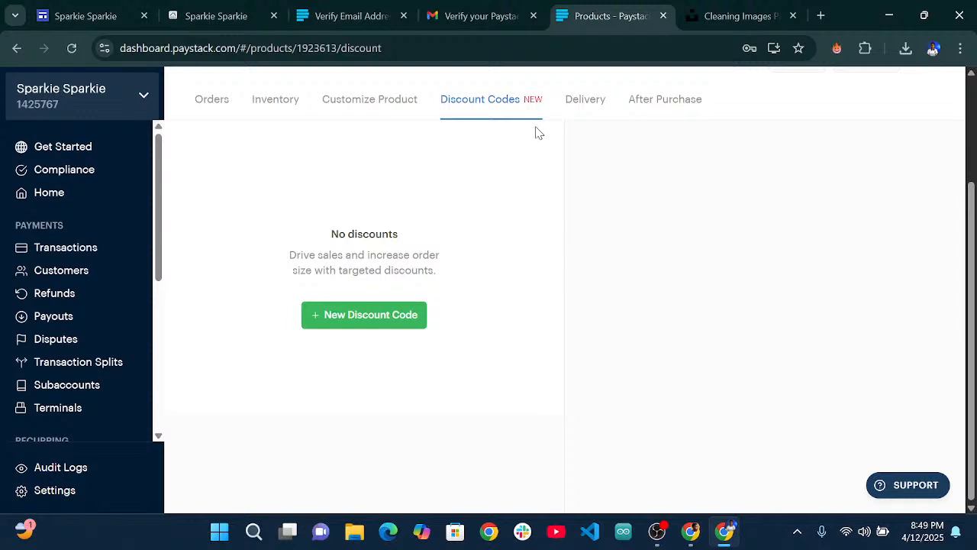
scroll(539, 145, "up", 2)
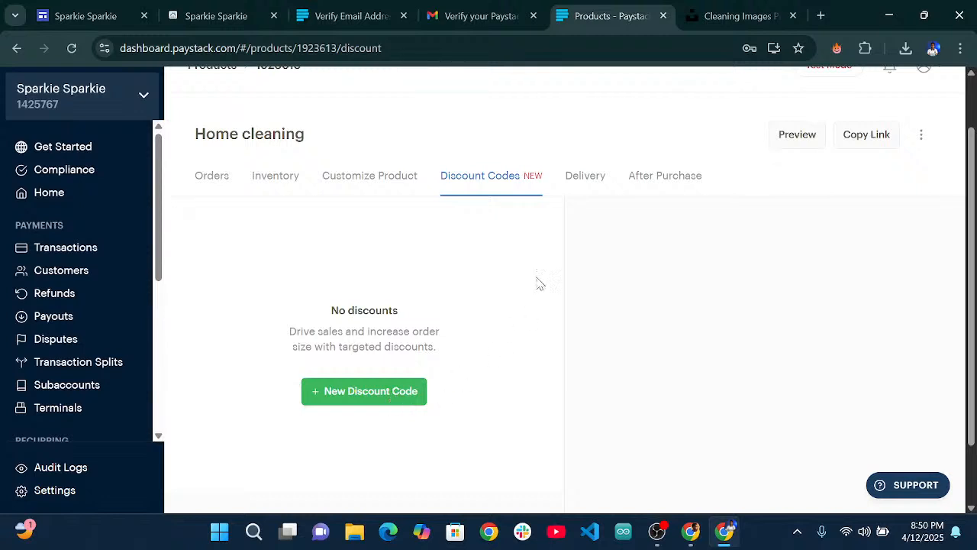
left_click(586, 178)
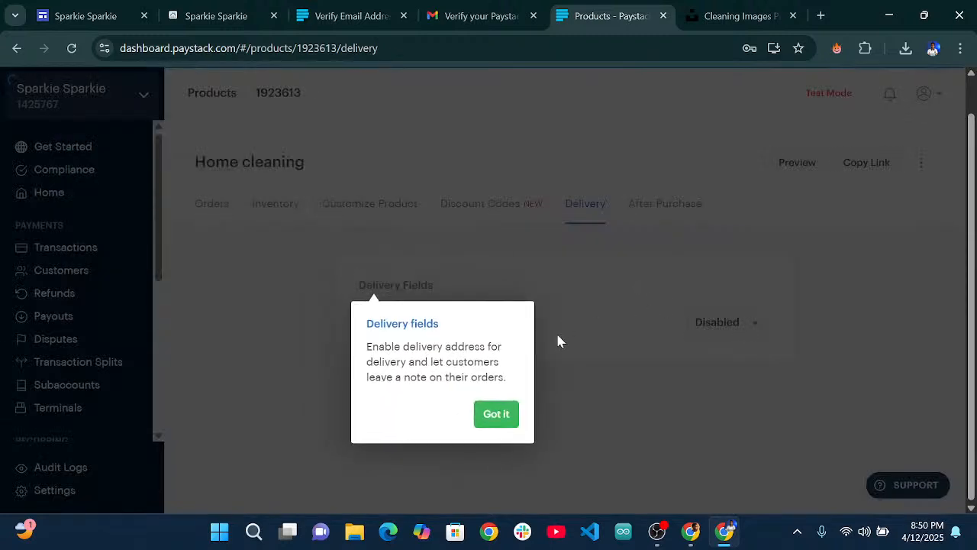
left_click(500, 415)
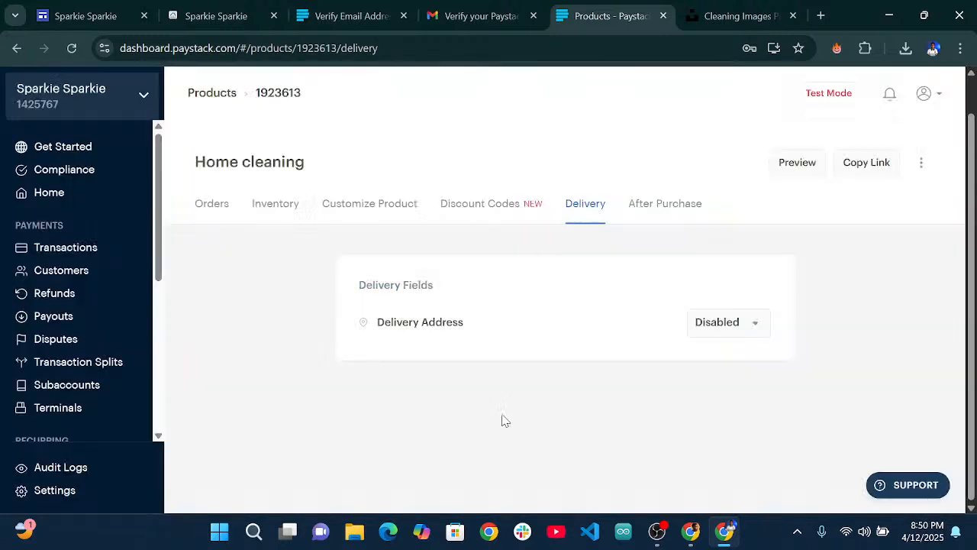
left_click(747, 328)
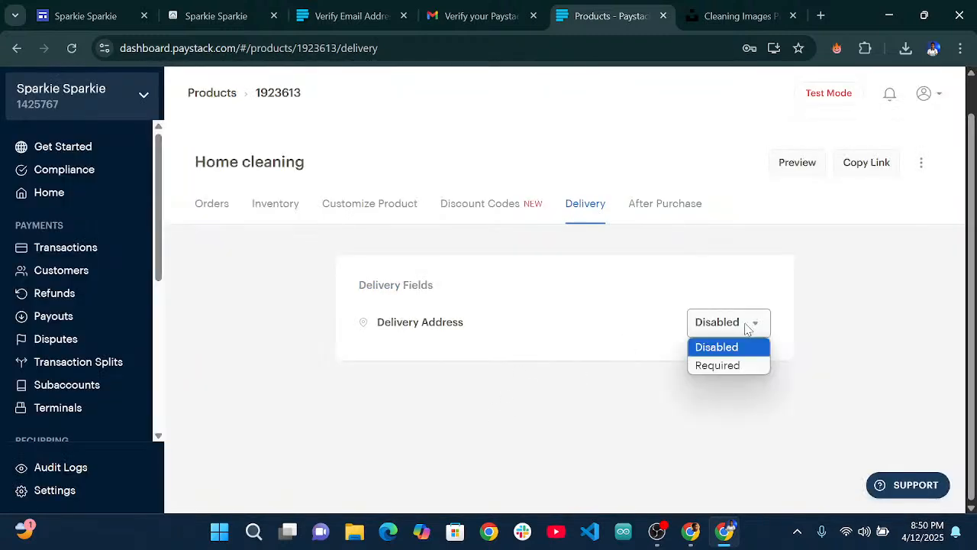
left_click(732, 366)
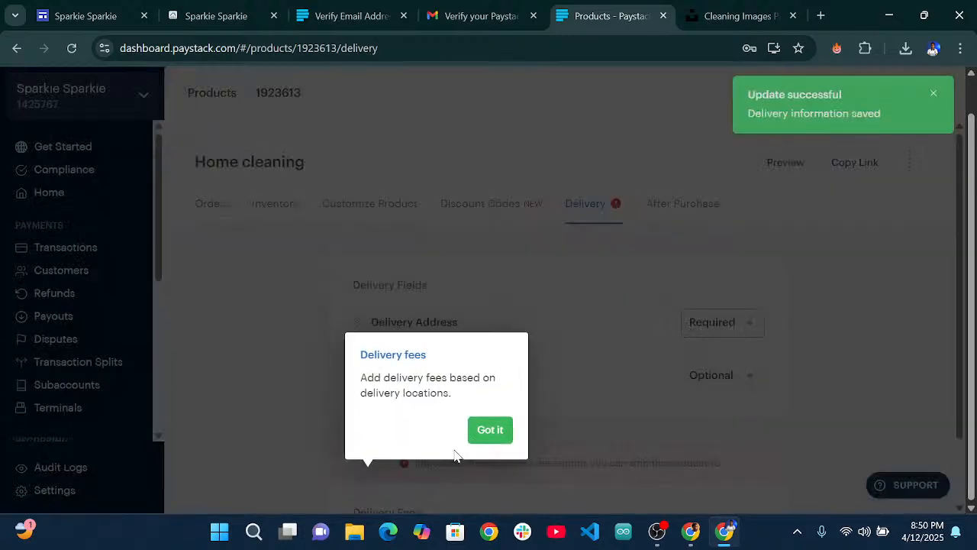
left_click(481, 433)
Leave the Delivery Note set to Optional.
scroll(643, 364, "down", 1)
left_click(713, 306)
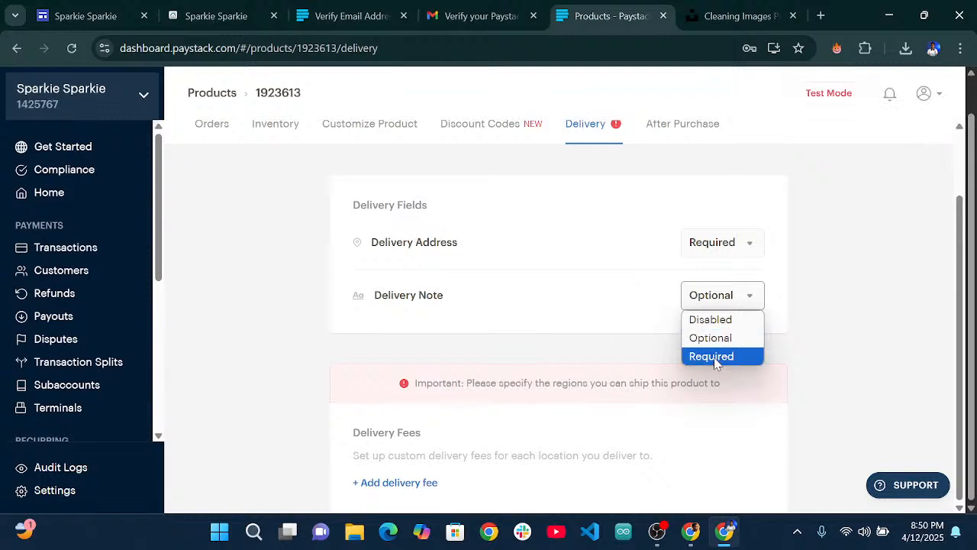
left_click(711, 338)
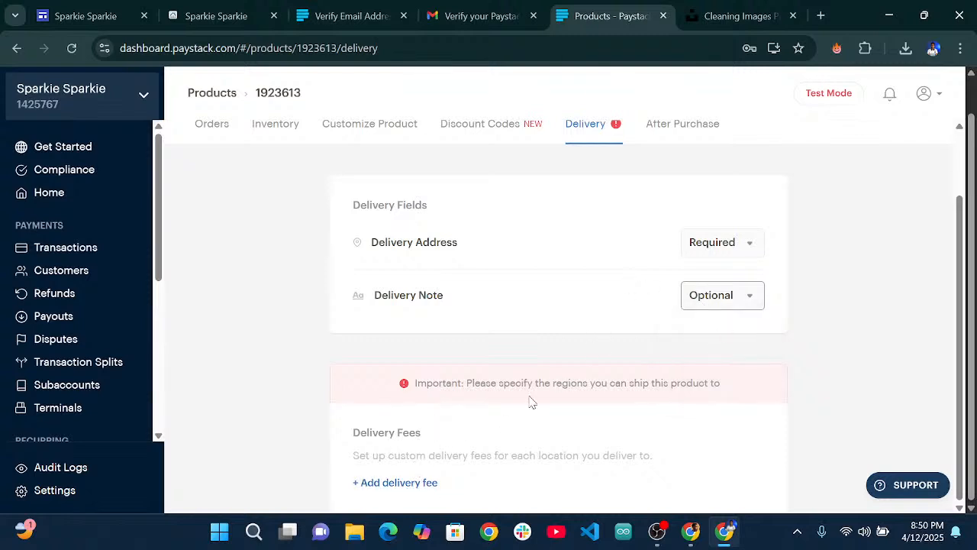
scroll(675, 405, "up", 1)
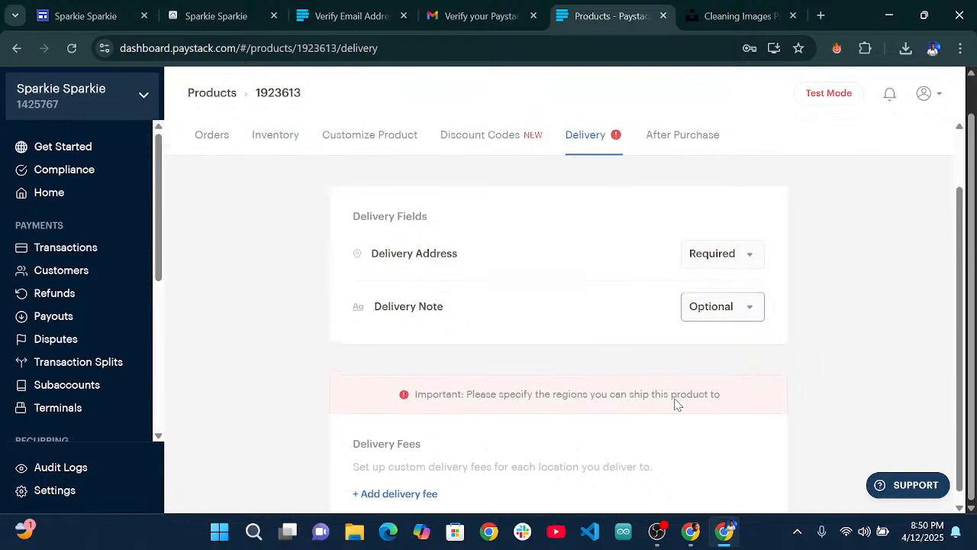
scroll(676, 404, "up", 1)
scroll(669, 386, "down", 2)
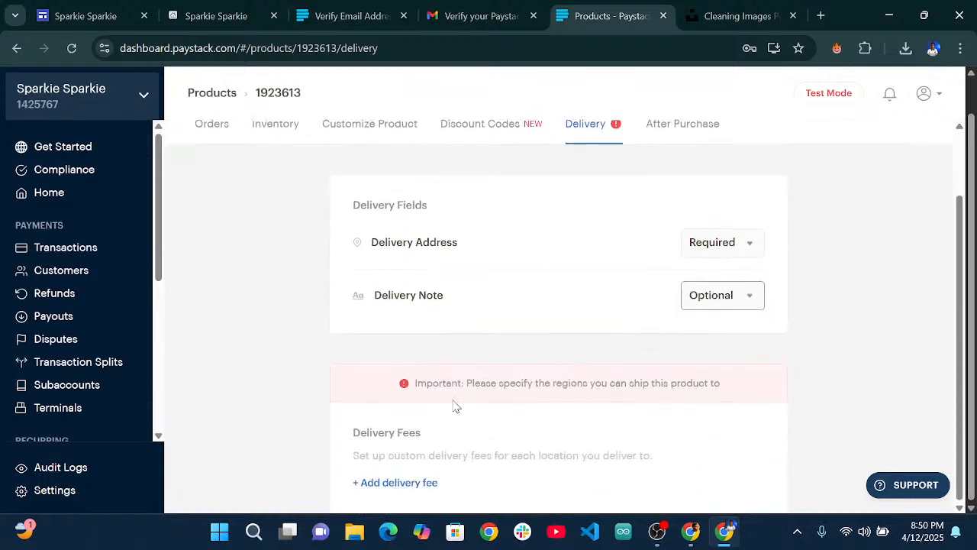
left_click(415, 451)
scroll(622, 390, "up", 1)
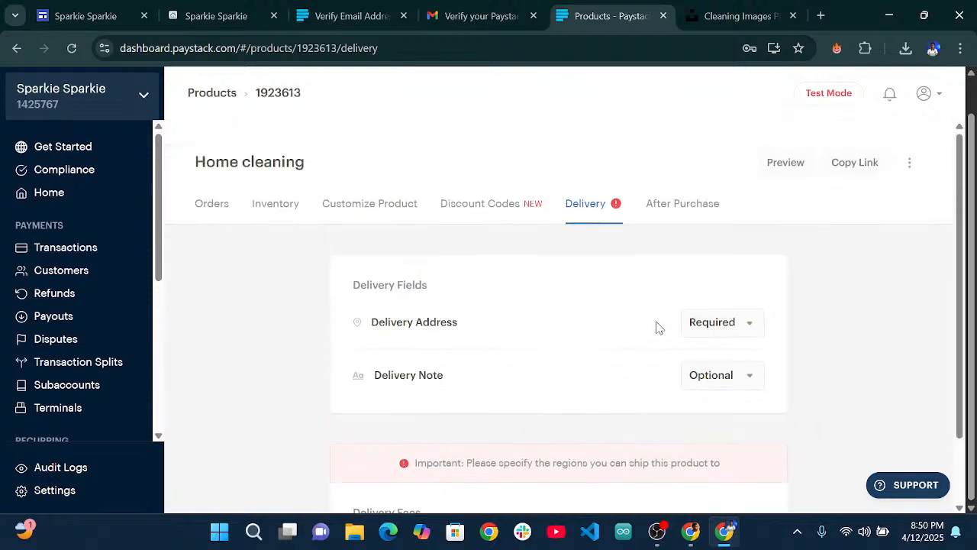
Open the After Purchase tab, dismiss its intro tip, and switch the settings to edit mode.
left_click(668, 206)
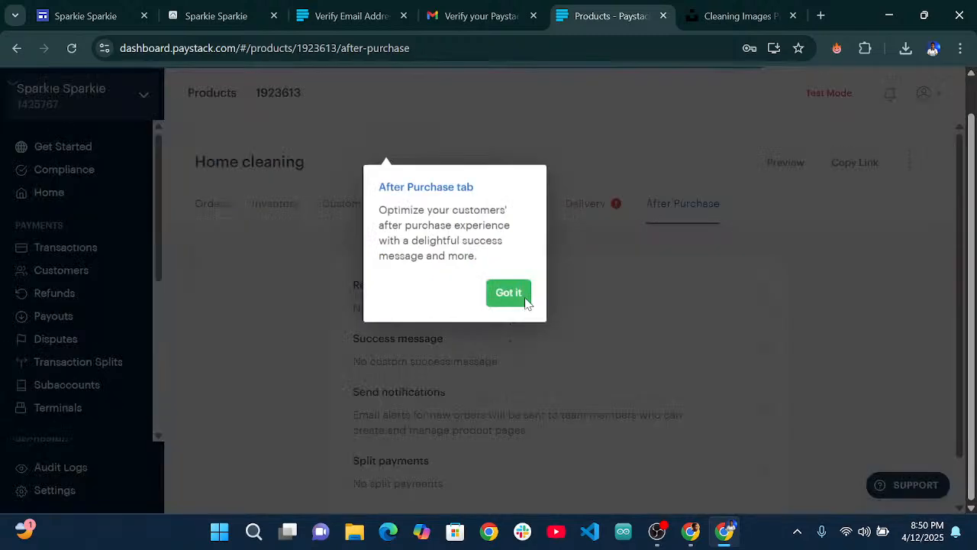
left_click(783, 362)
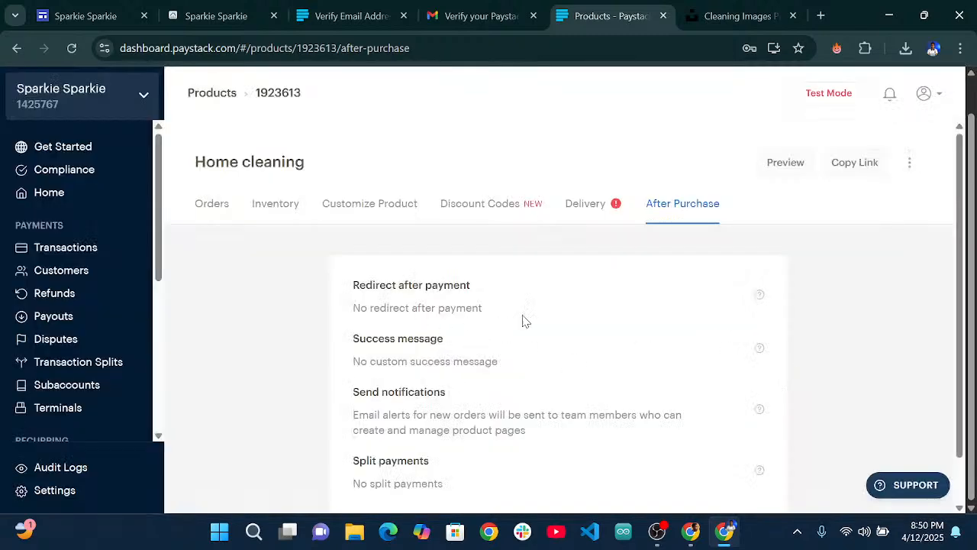
scroll(460, 308, "down", 1)
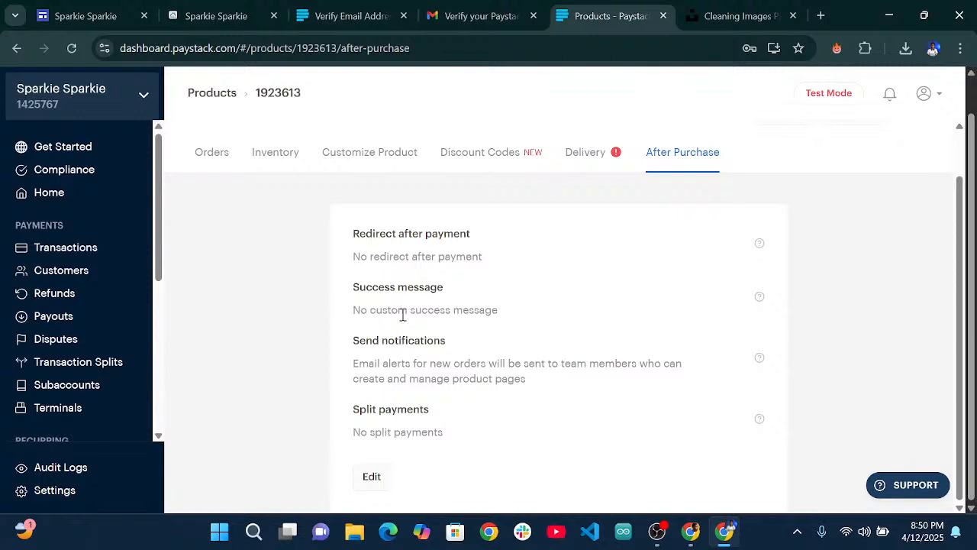
left_click_drag(352, 308, 512, 323)
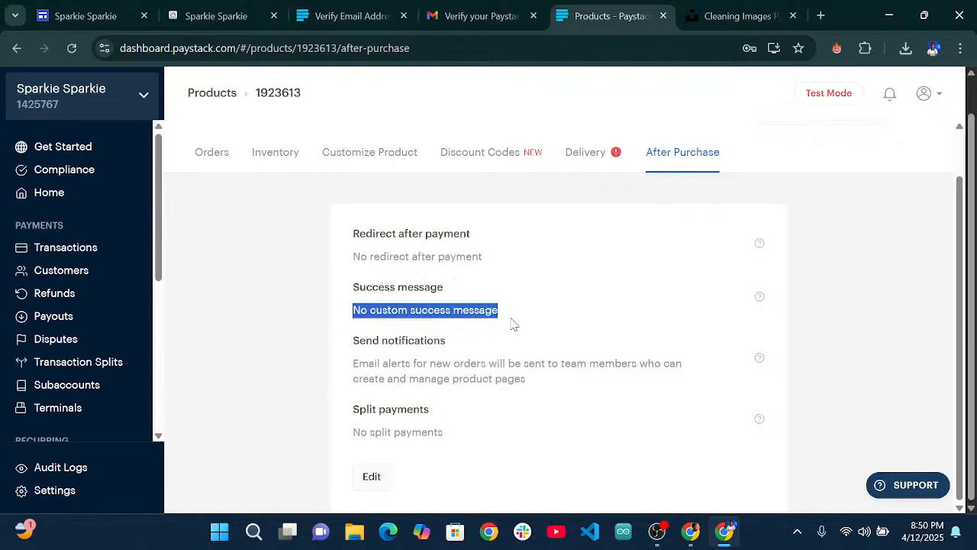
left_click(374, 479)
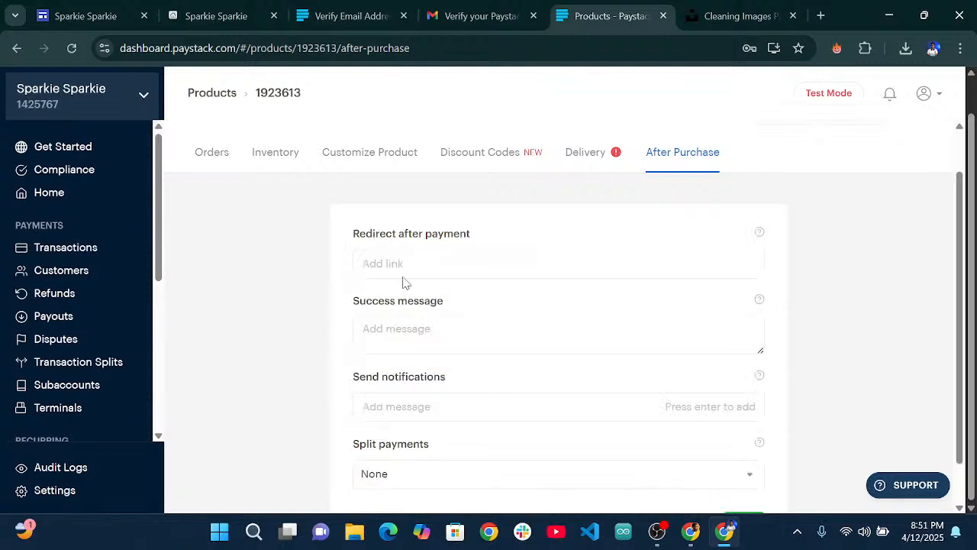
Write a success message thanking customers for choosing Sparkie and confirming their booking is reserved.
left_click(419, 343)
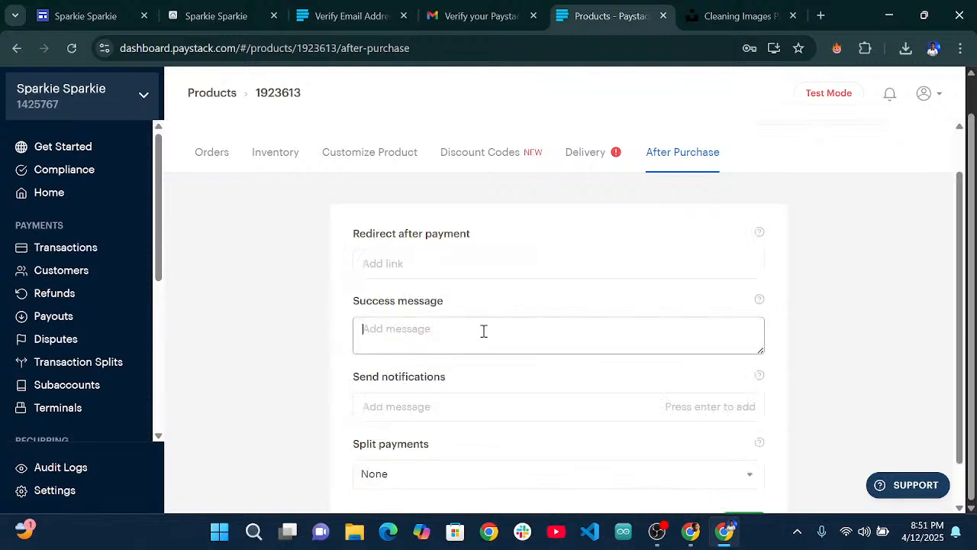
type("Thank you for chooi")
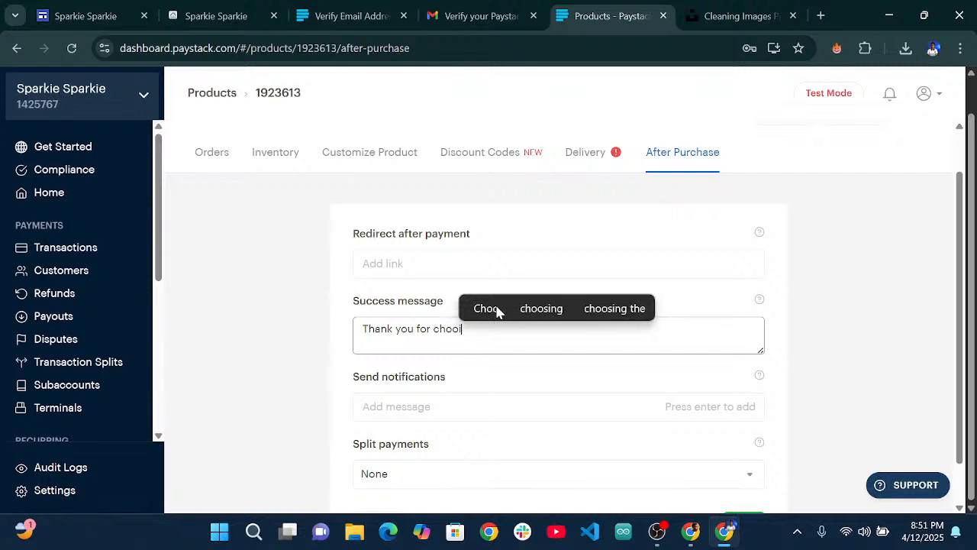
key("BackSpace")
type("sing Spak")
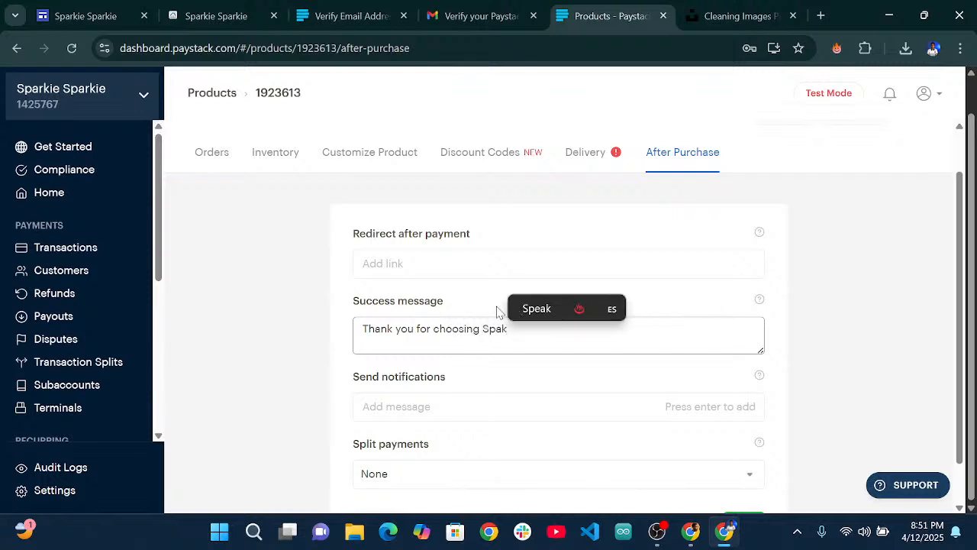
key("BackSpace")
type("r")
type("kie ")
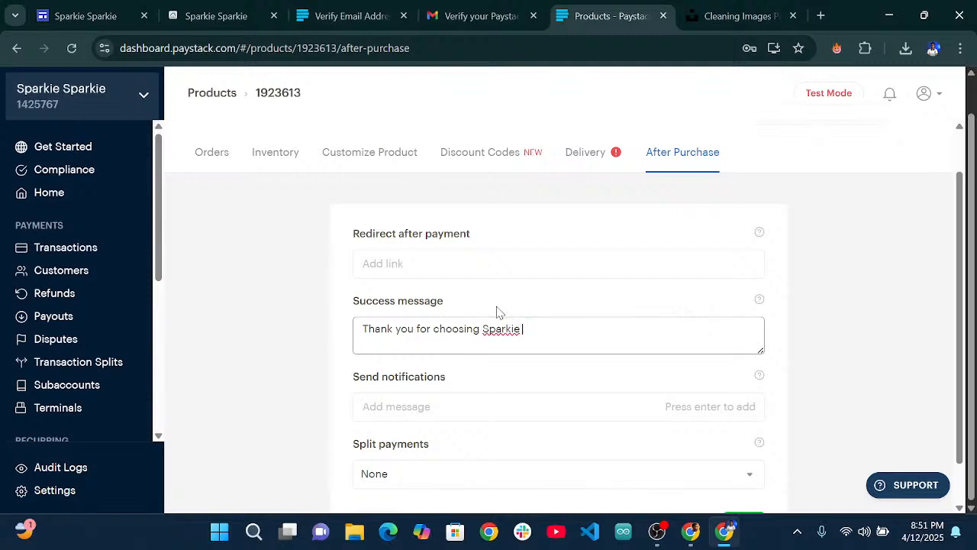
type("Sparkie")
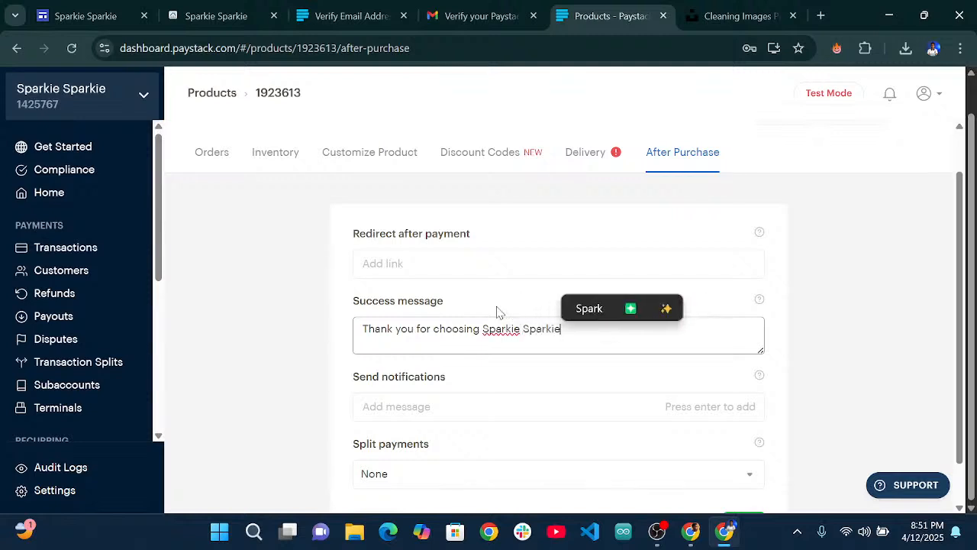
type(". y")
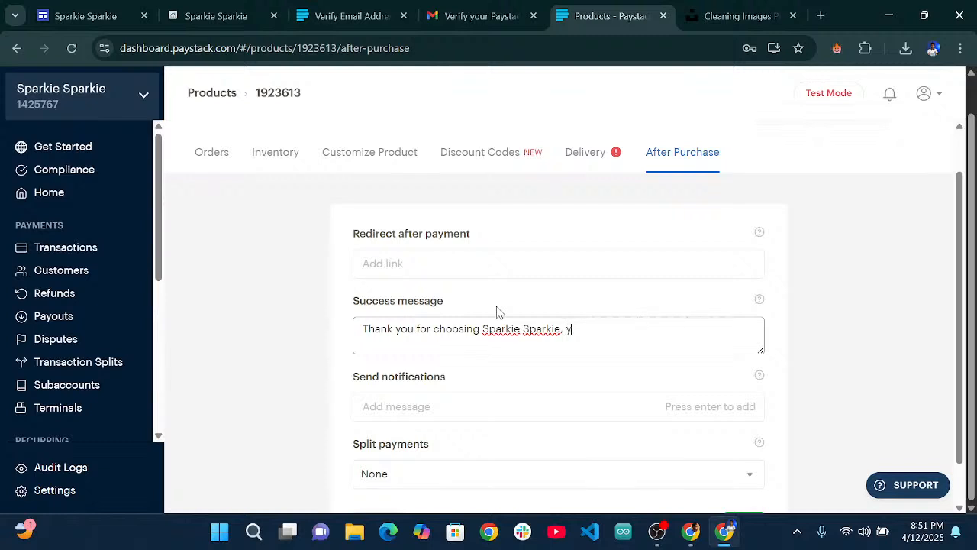
type("our od")
key("BackSpace")
key("BackSpace")
type("bo")
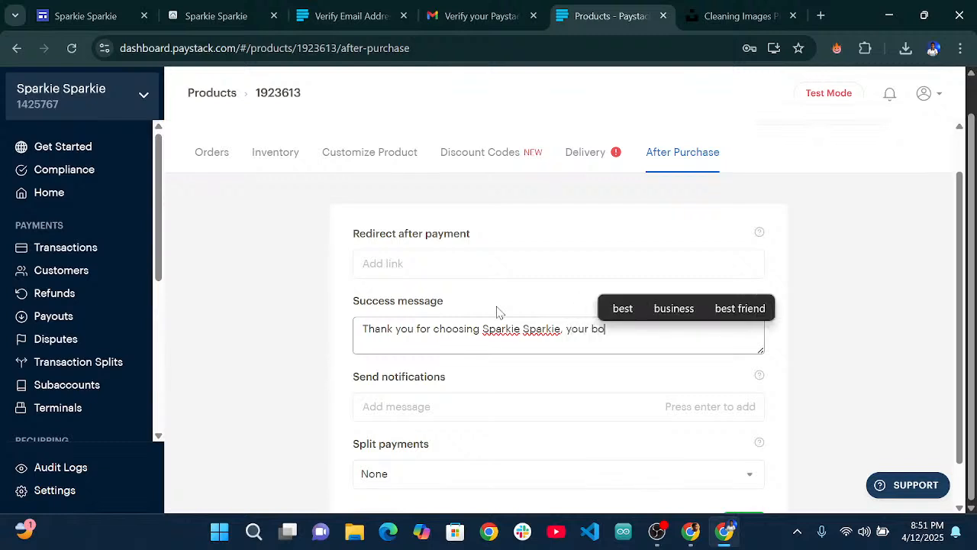
type("oking has b")
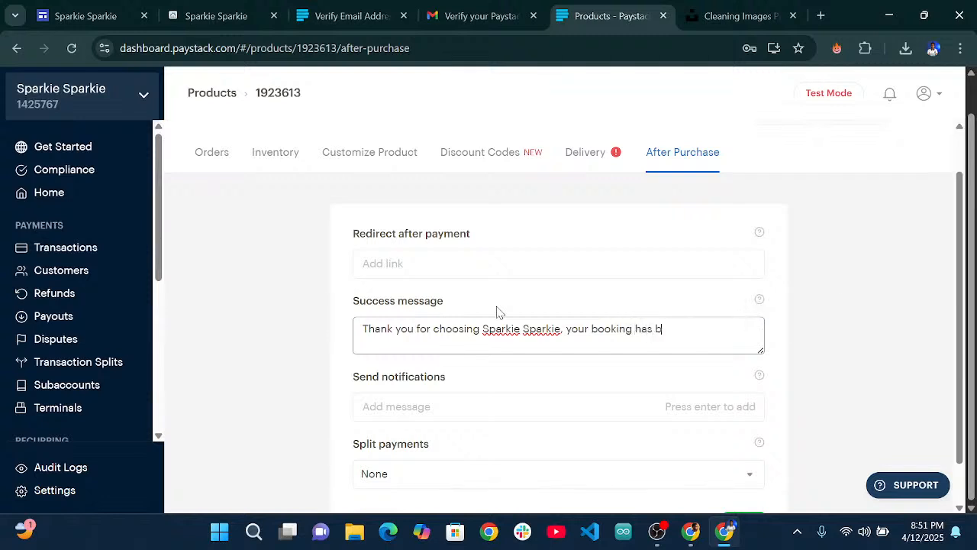
type("e")
type("en r")
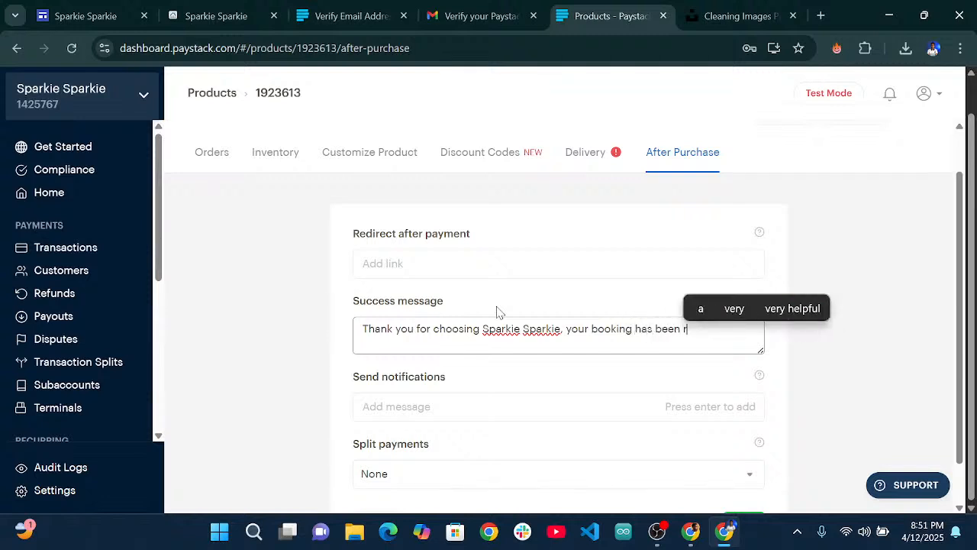
type("eserved")
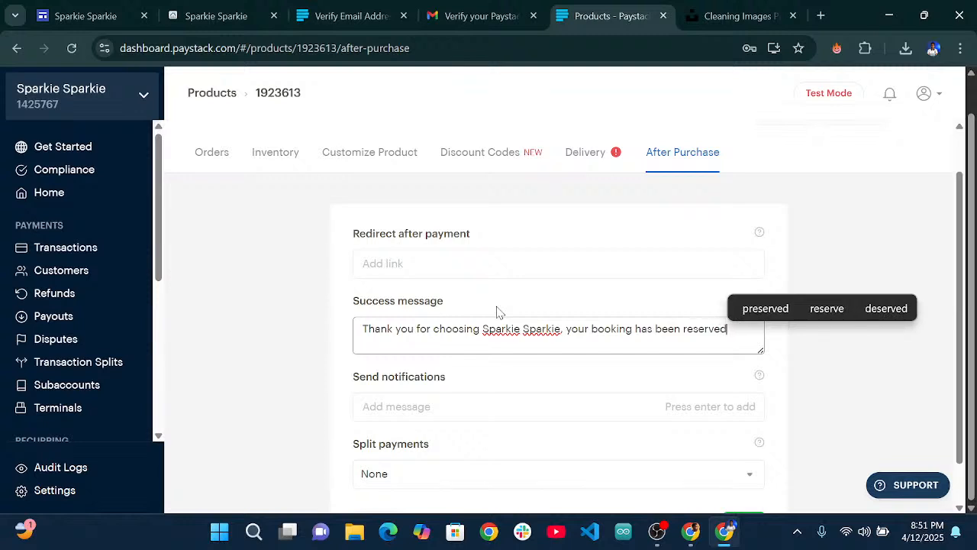
scroll(496, 311, "down", 1)
left_click(523, 359)
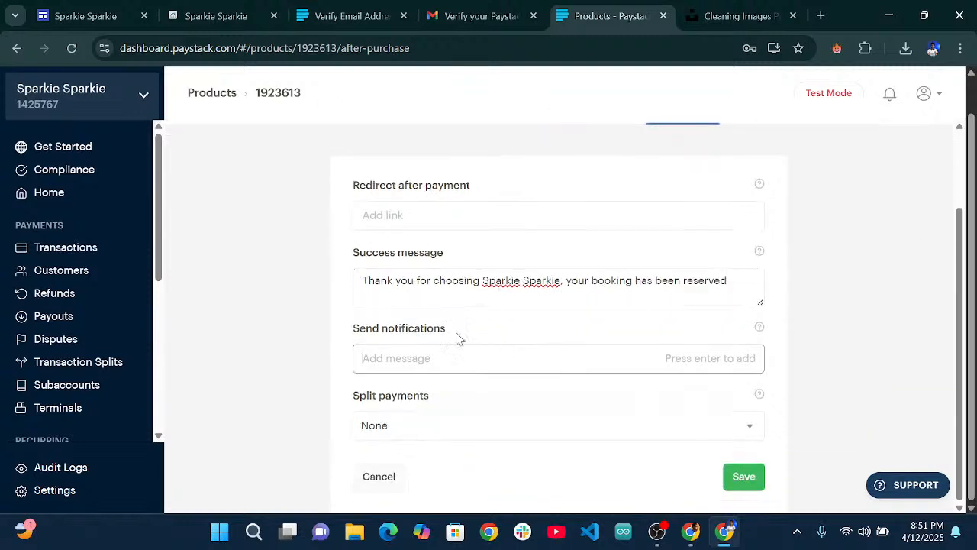
Review the split payment options, leaving them unchanged, and save the after-purchase settings.
left_click(483, 433)
left_click(481, 433)
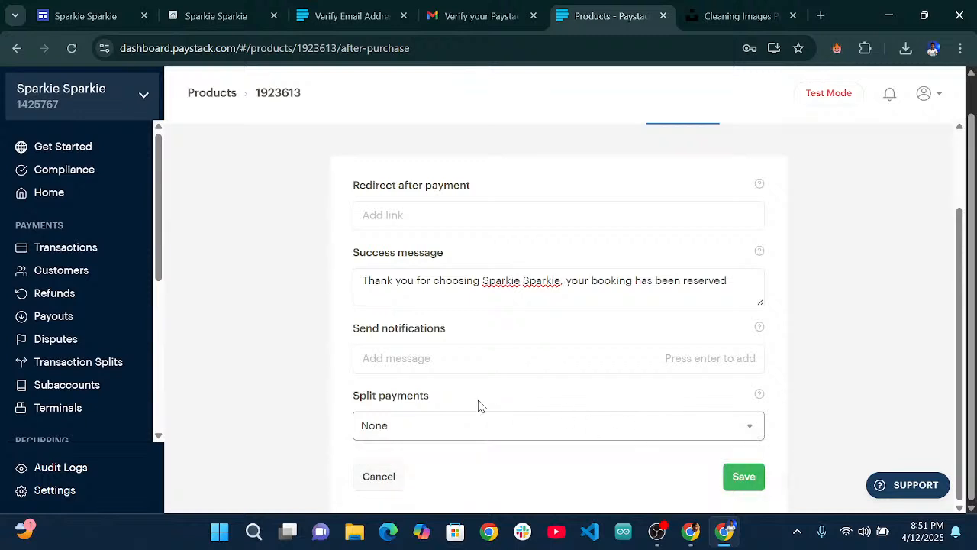
left_click(443, 431)
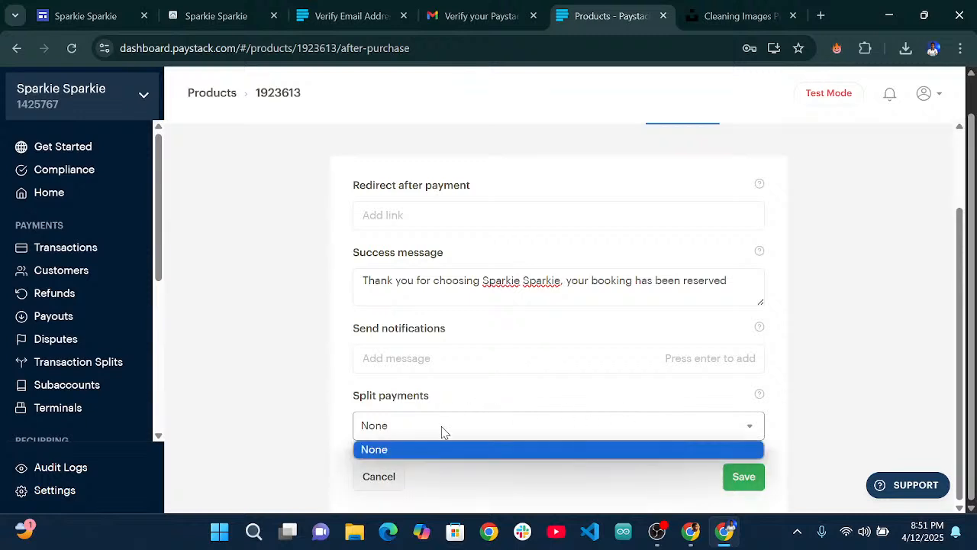
scroll(497, 299, "up", 2)
scroll(517, 303, "down", 2)
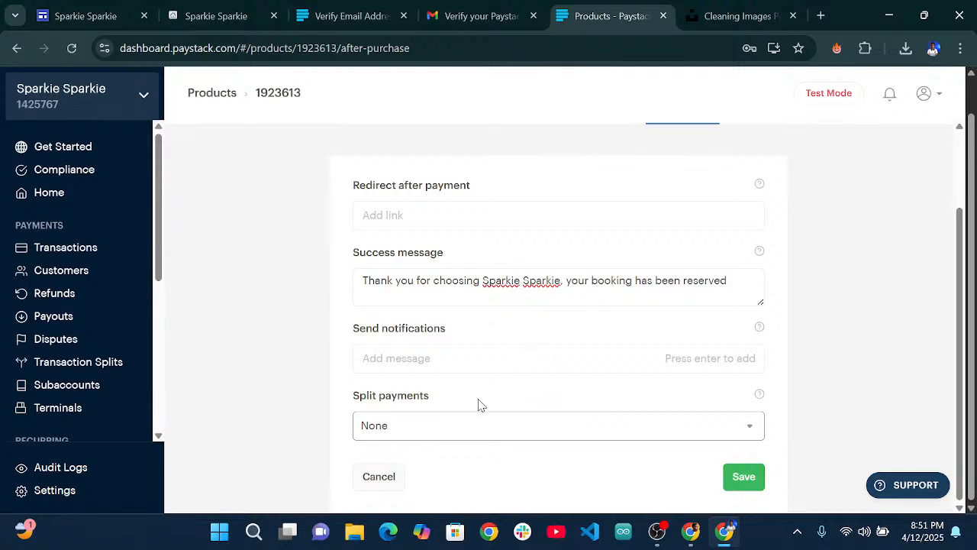
mouse_move(757, 396)
scroll(450, 252, "up", 2)
scroll(709, 332, "down", 2)
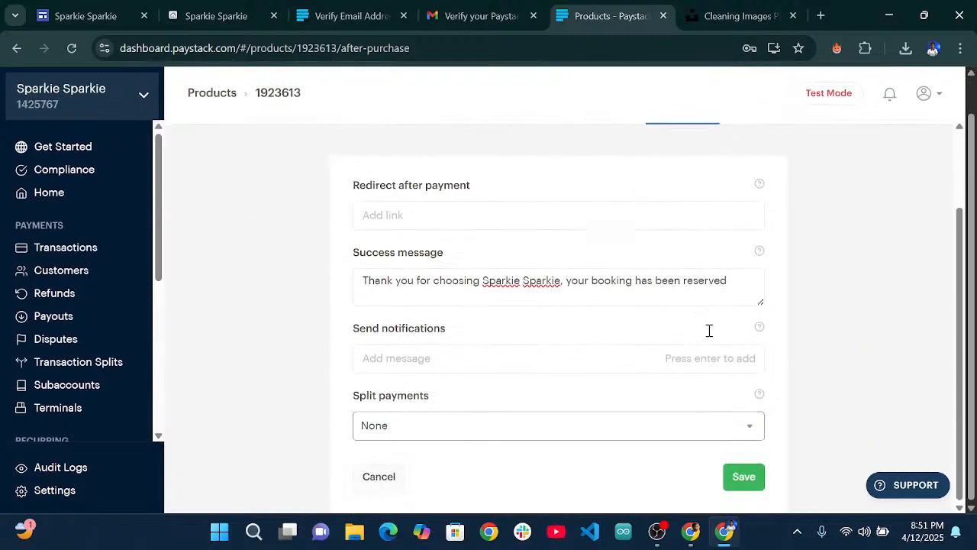
left_click(745, 478)
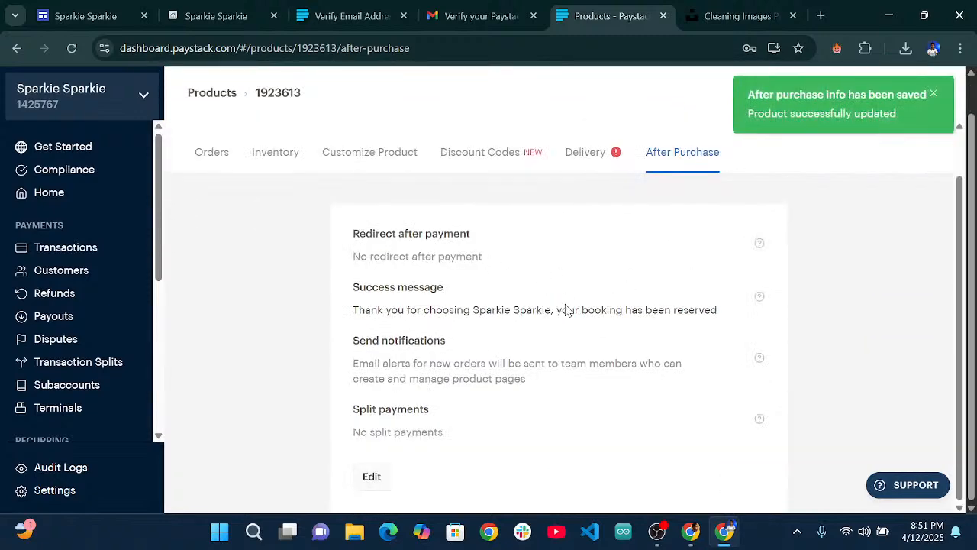
Load the copied product payment link in a new browser tab.
scroll(755, 331, "up", 2)
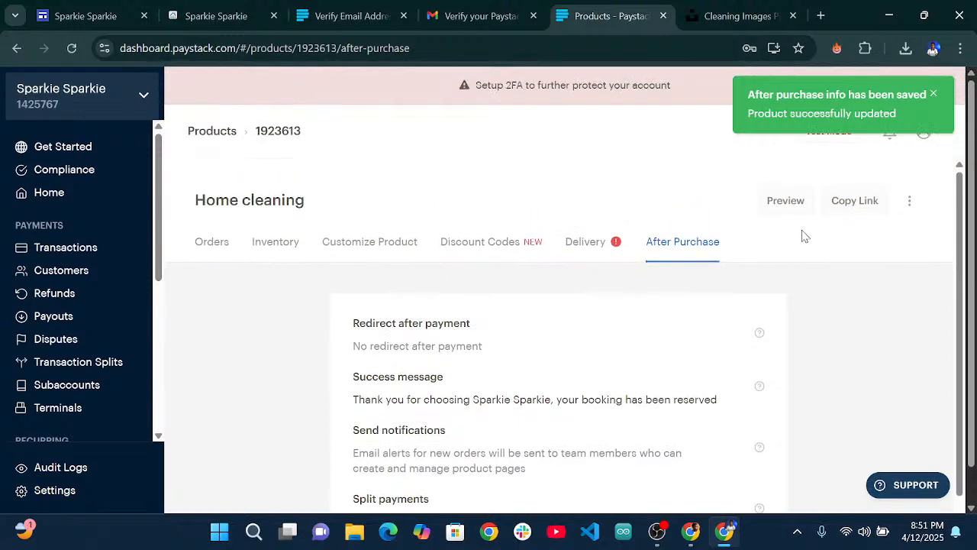
left_click(820, 16)
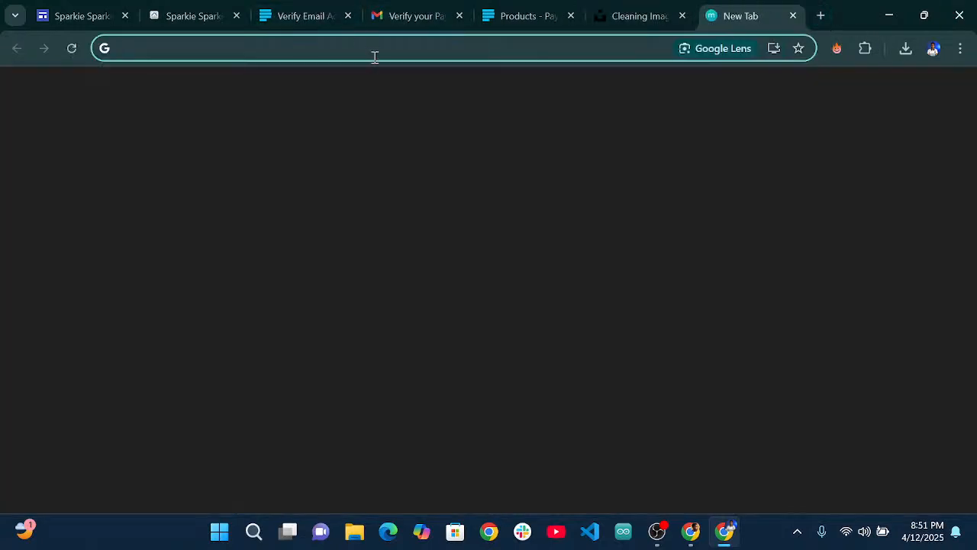
type("https://paystack.com/buy/home-cleaning-xxnkxx")
key("Return")
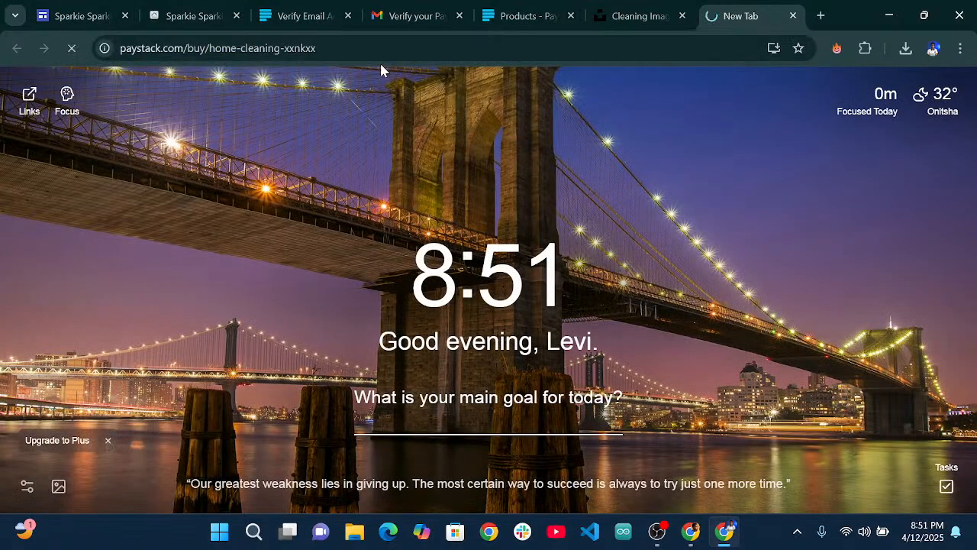
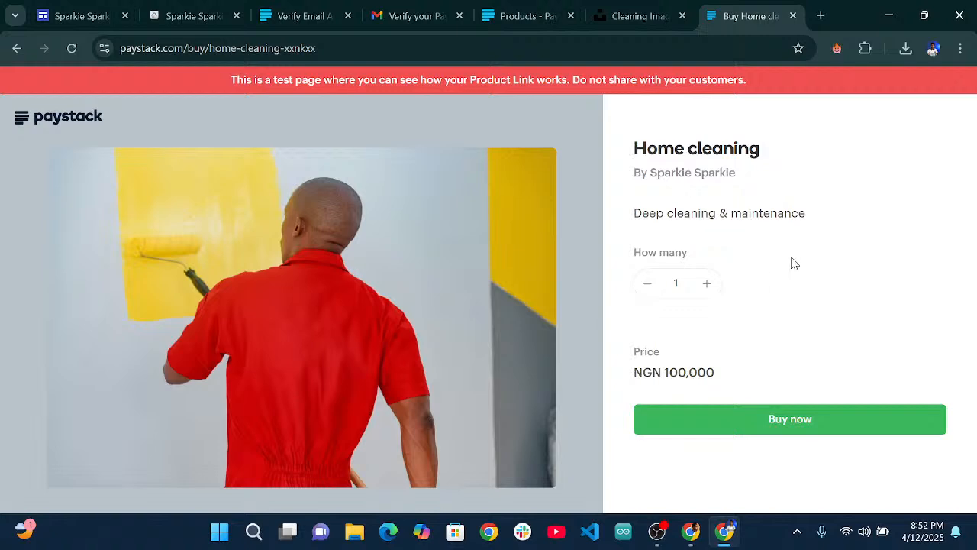
Return to the Home cleaning product's customization page and dismiss the product tour.
left_click(529, 9)
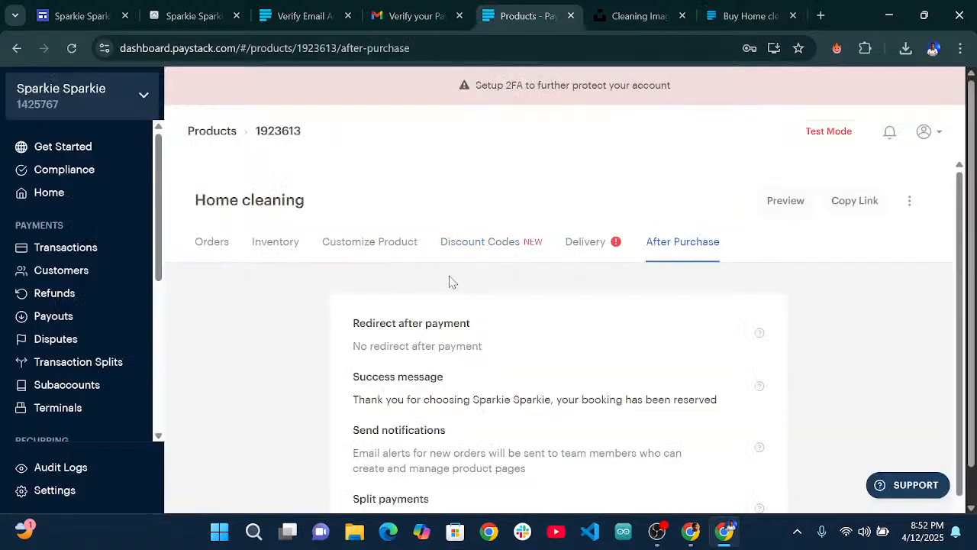
scroll(449, 283, "down", 2)
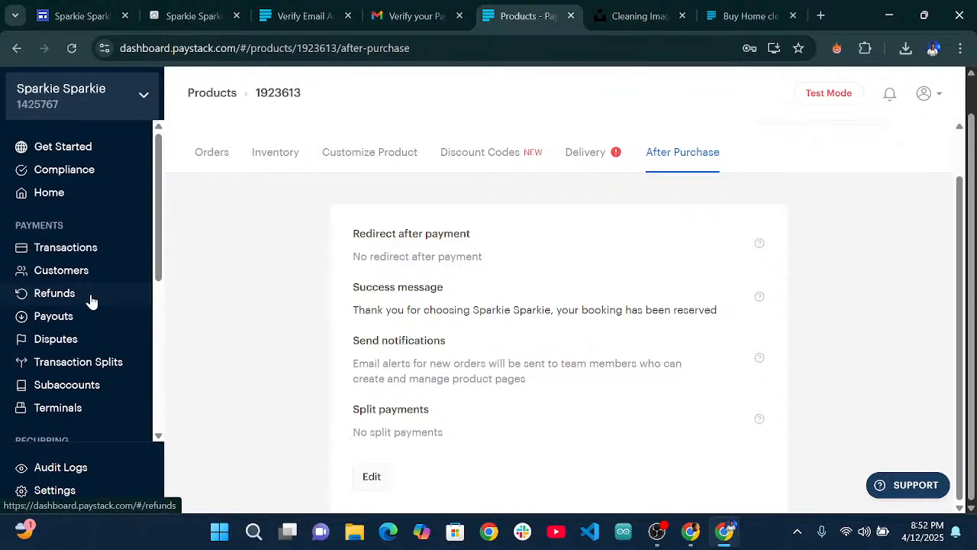
left_click(371, 159)
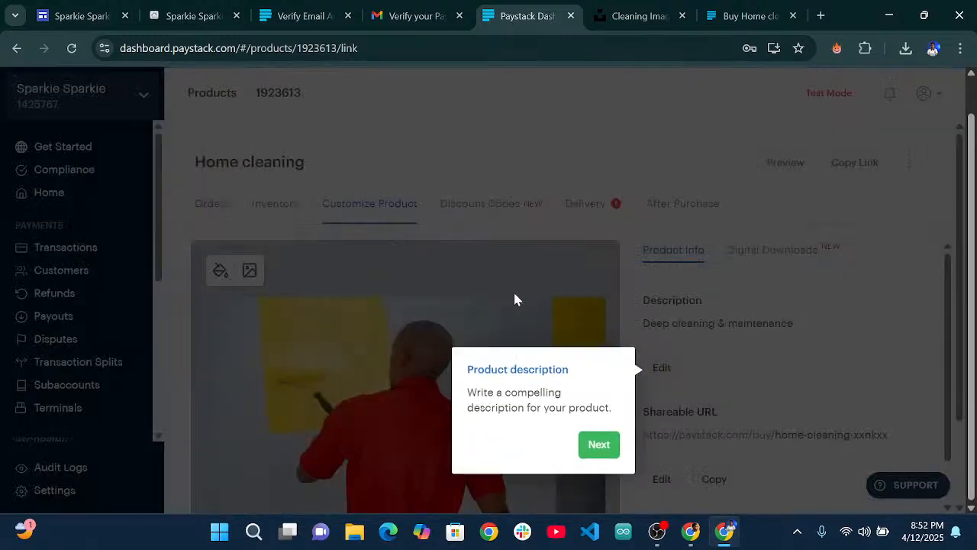
left_click(591, 447)
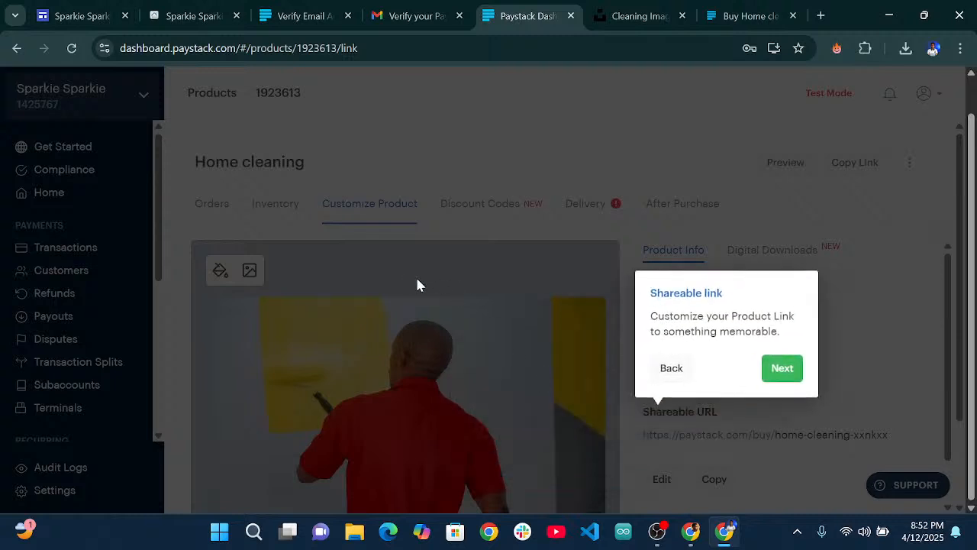
left_click(781, 368)
left_click(138, 187)
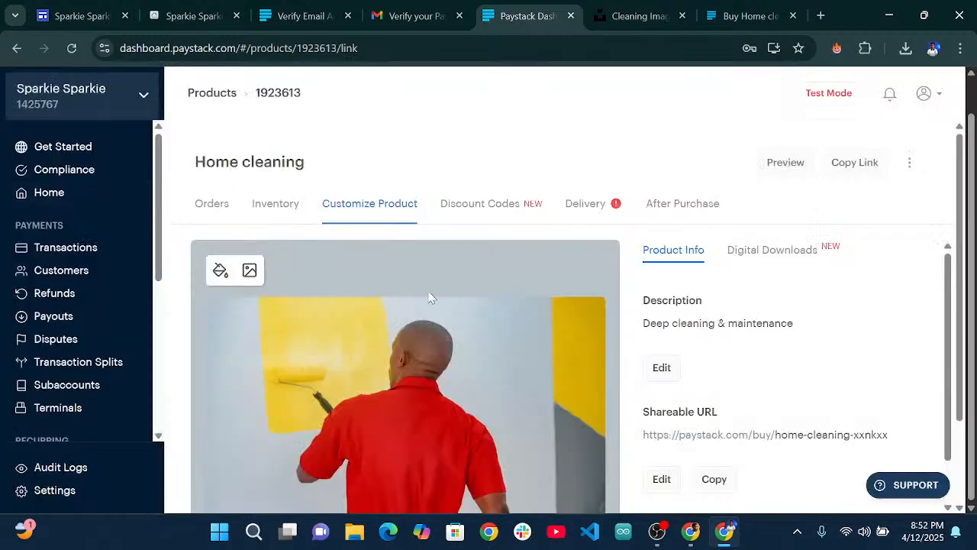
scroll(119, 336, "down", 4)
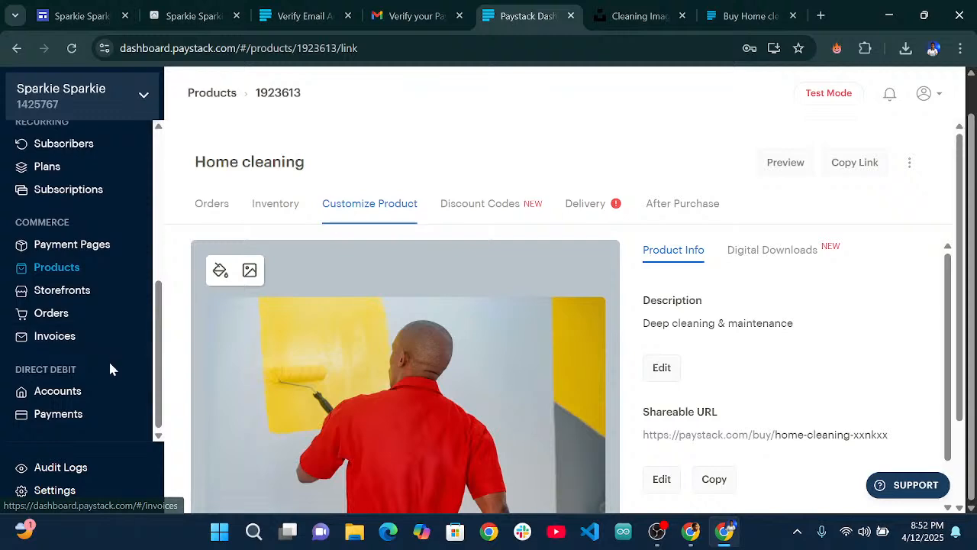
scroll(97, 340, "up", 5)
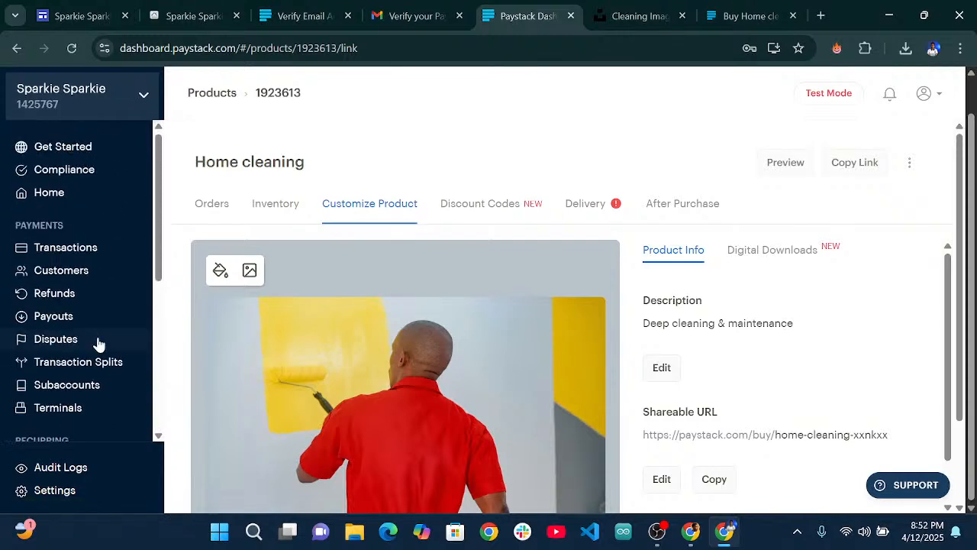
scroll(96, 345, "down", 5)
Look over the API Keys & Webhooks settings in the Paystack account settings.
left_click(77, 492)
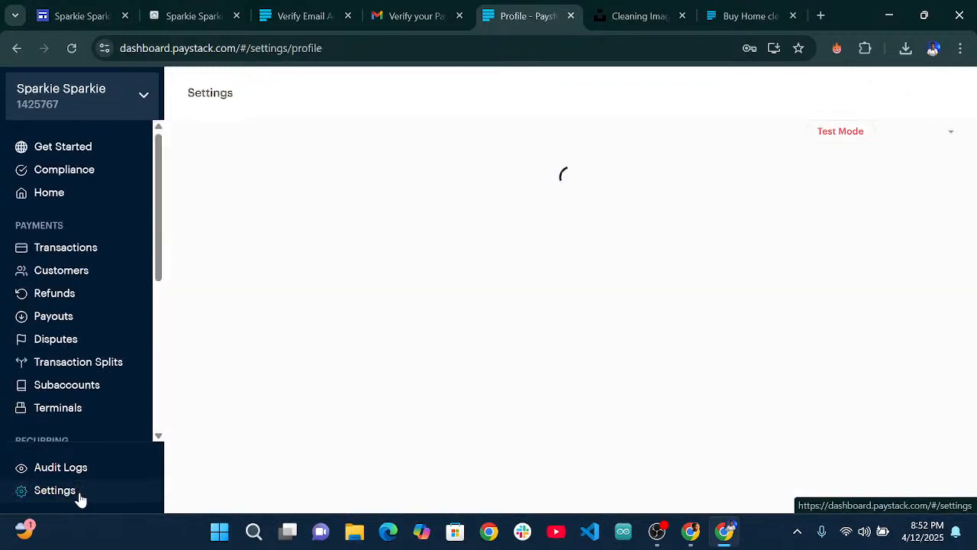
left_click(532, 183)
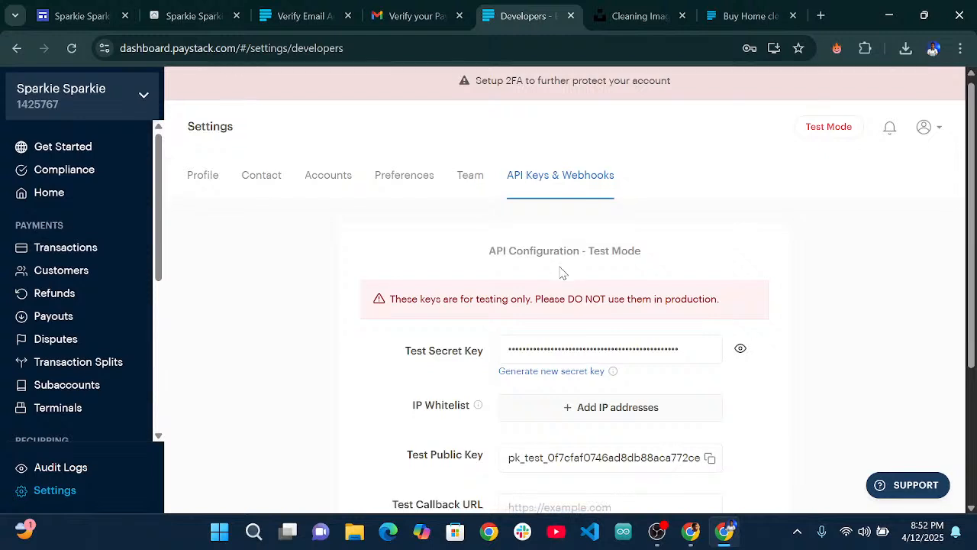
scroll(562, 273, "down", 3)
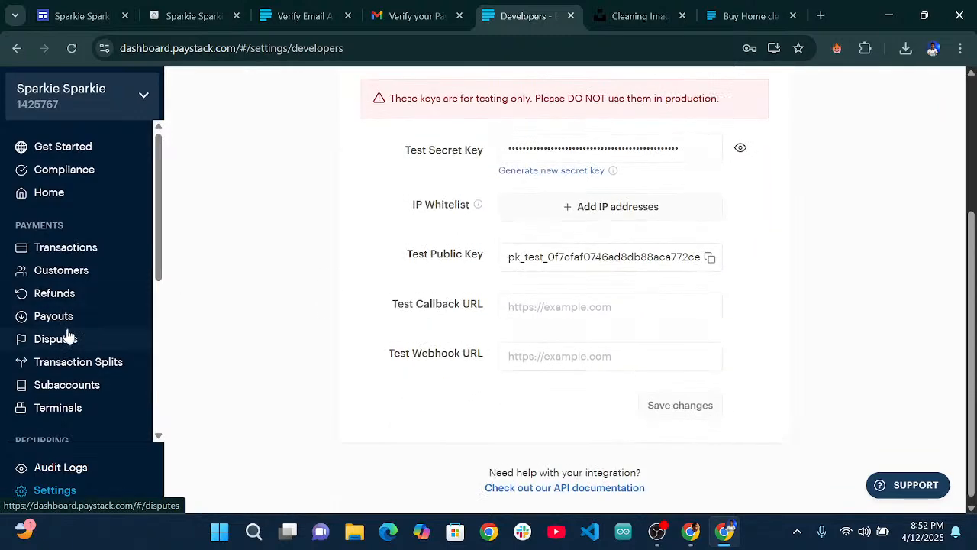
scroll(114, 329, "down", 4)
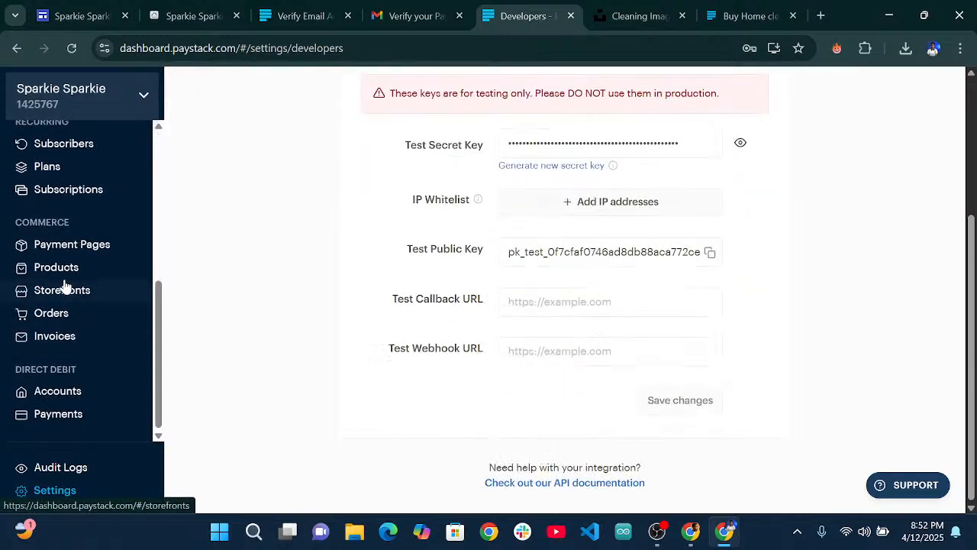
Check the products list, discard a new product form, and return to the Home cleaning checkout.
left_click(55, 270)
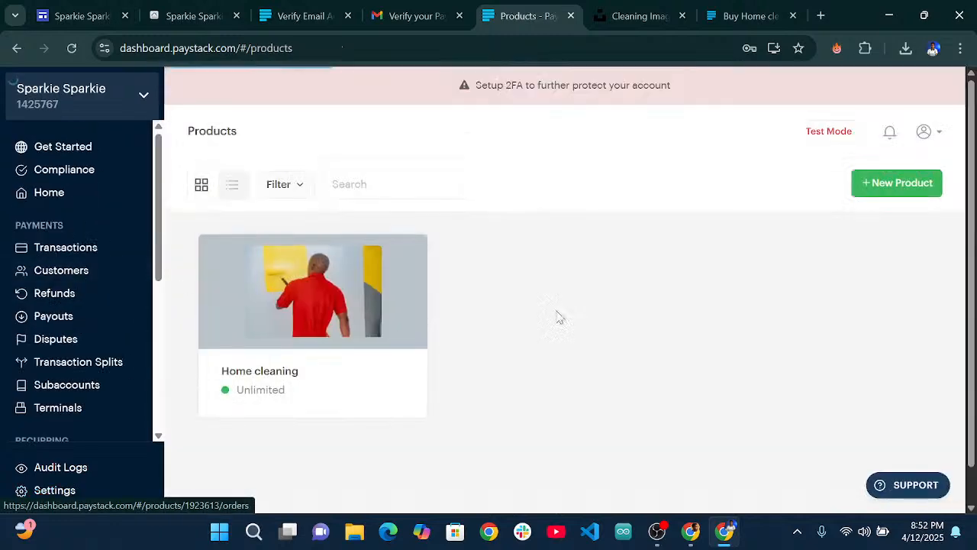
left_click(892, 183)
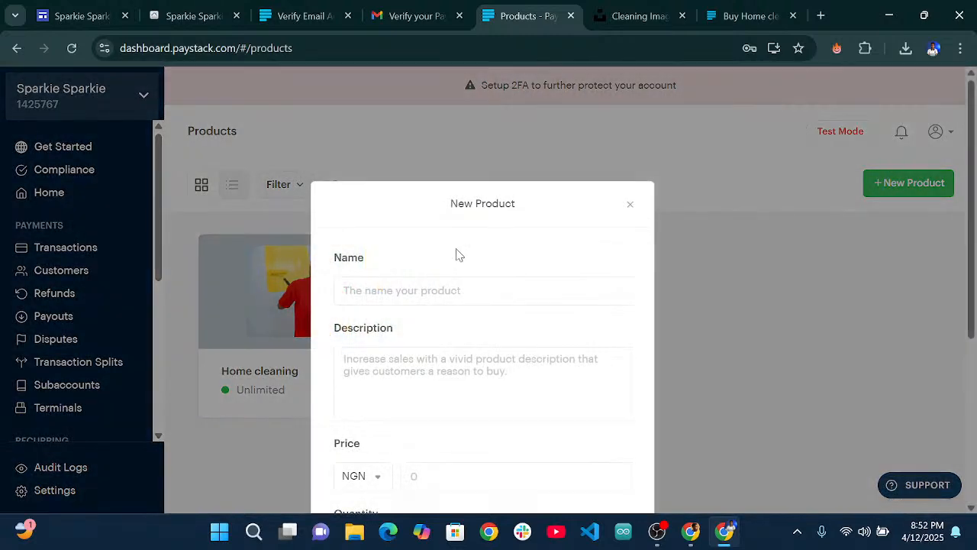
left_click(630, 206)
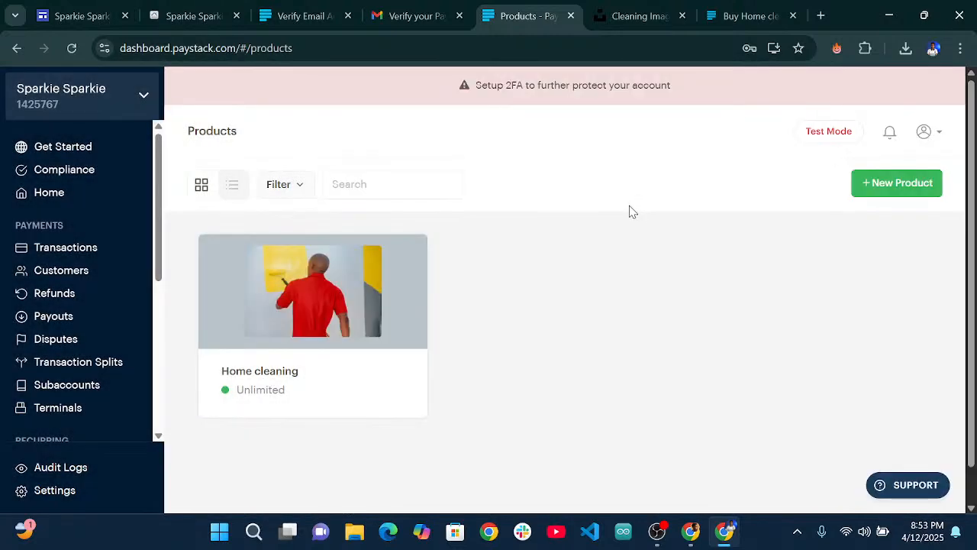
left_click(733, 16)
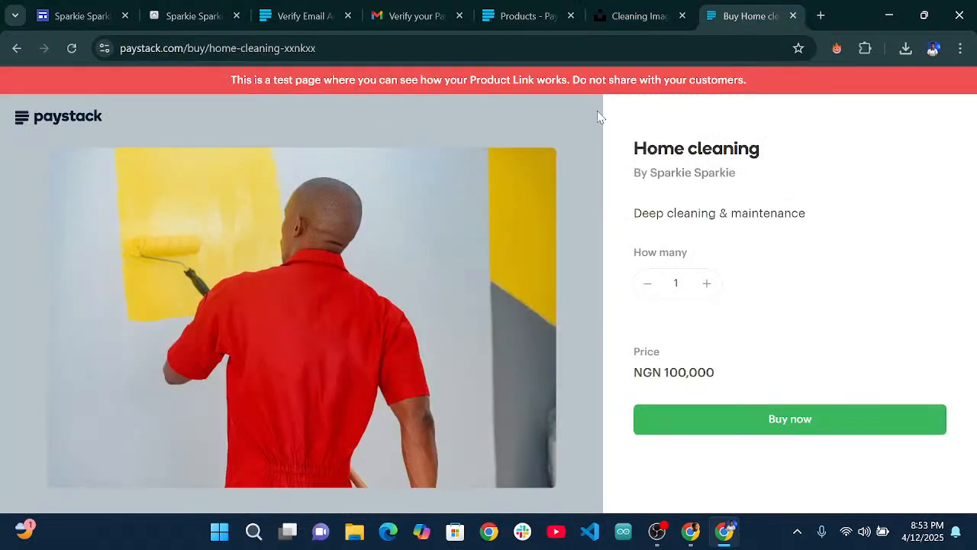
Start buying Home cleaning and enter 'Airport Road' as the delivery street address.
left_click(768, 432)
scroll(699, 279, "down", 1)
scroll(682, 225, "up", 1)
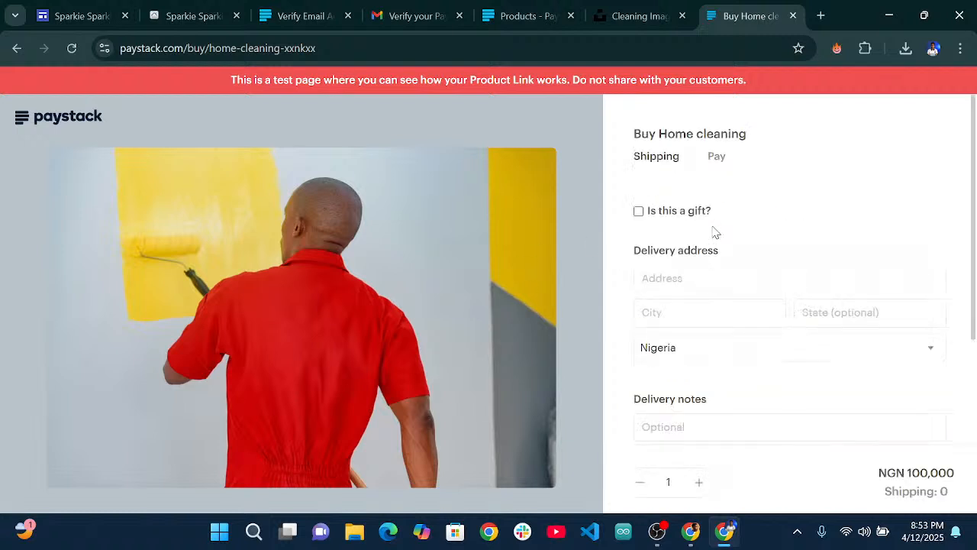
left_click(684, 272)
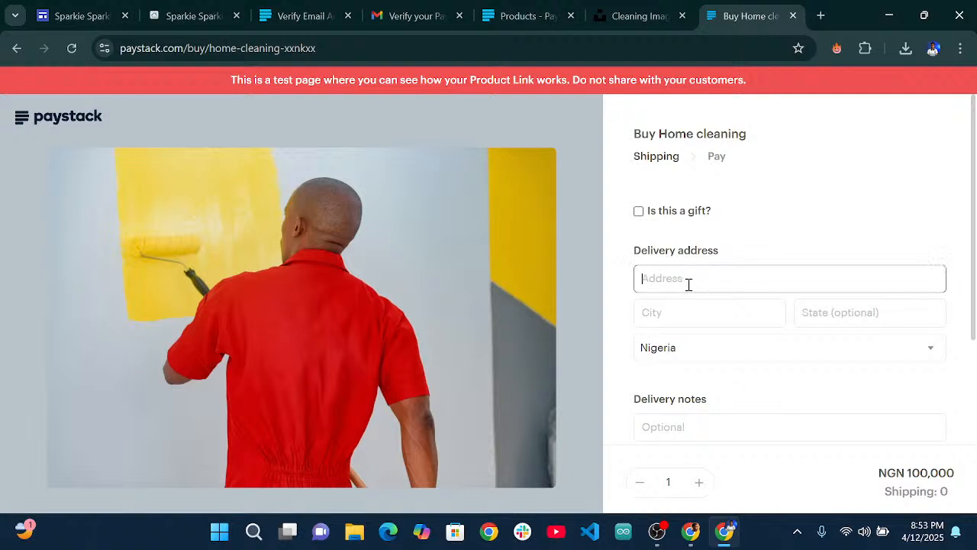
type("WA")
key("BackSpace")
key("BackSpace")
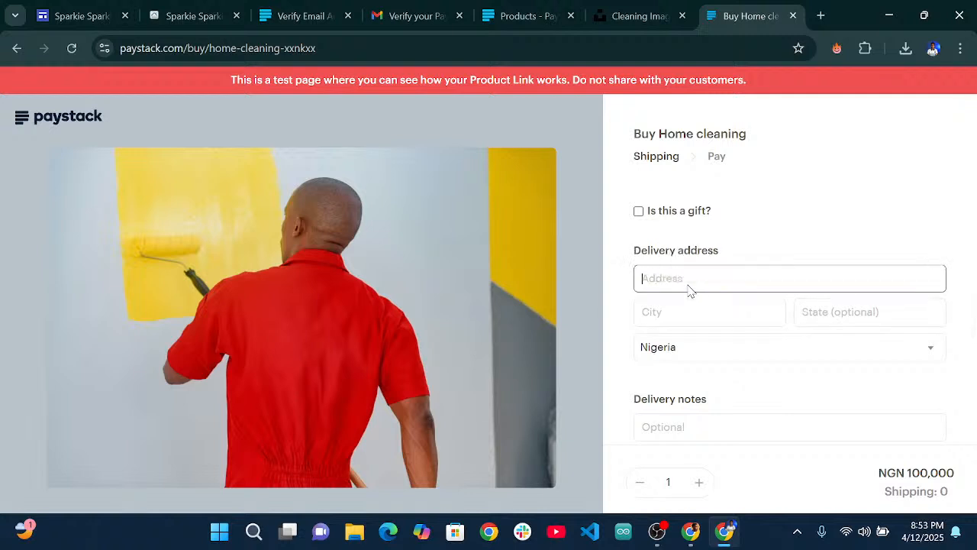
type("Airport ")
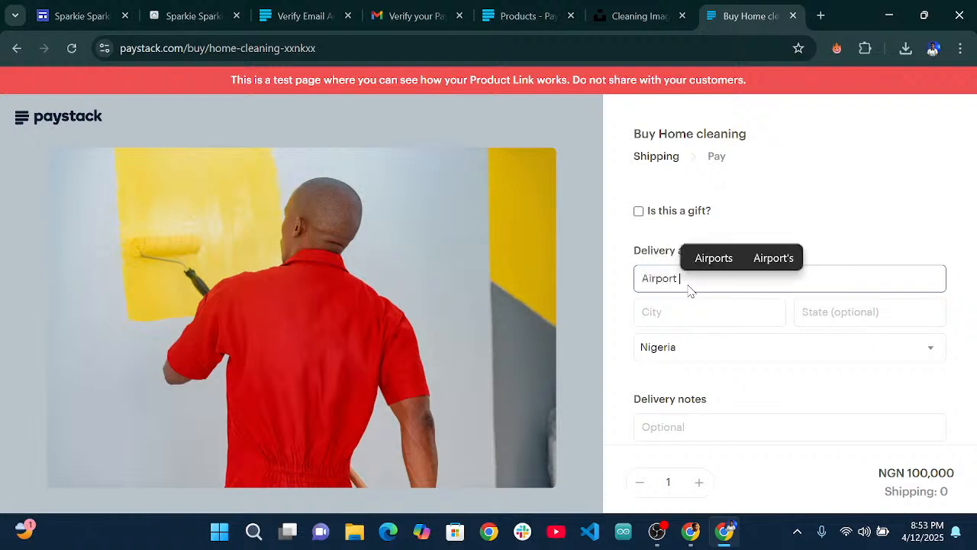
type("Road")
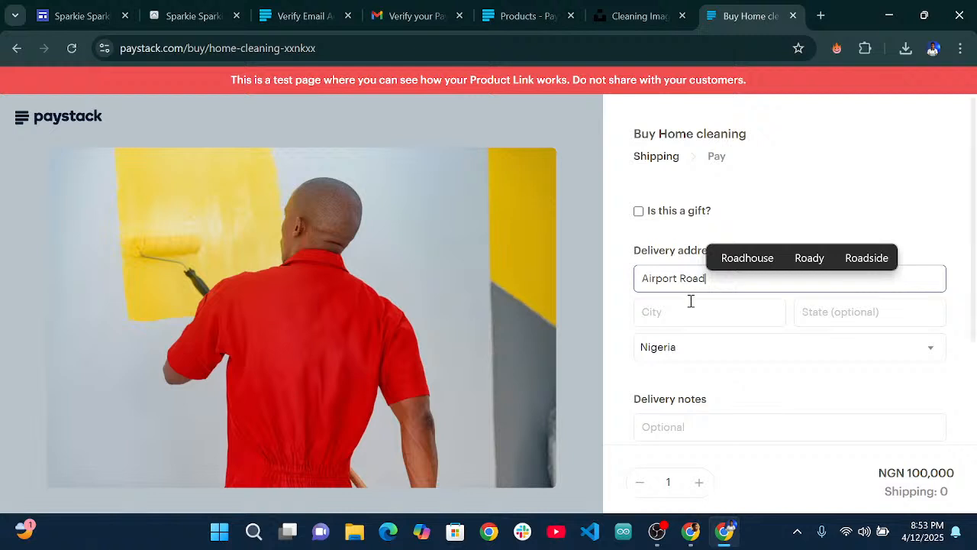
Enter Warri and Delta State as city and state, submit, and decline saving the address.
left_click(690, 301)
type("Warri")
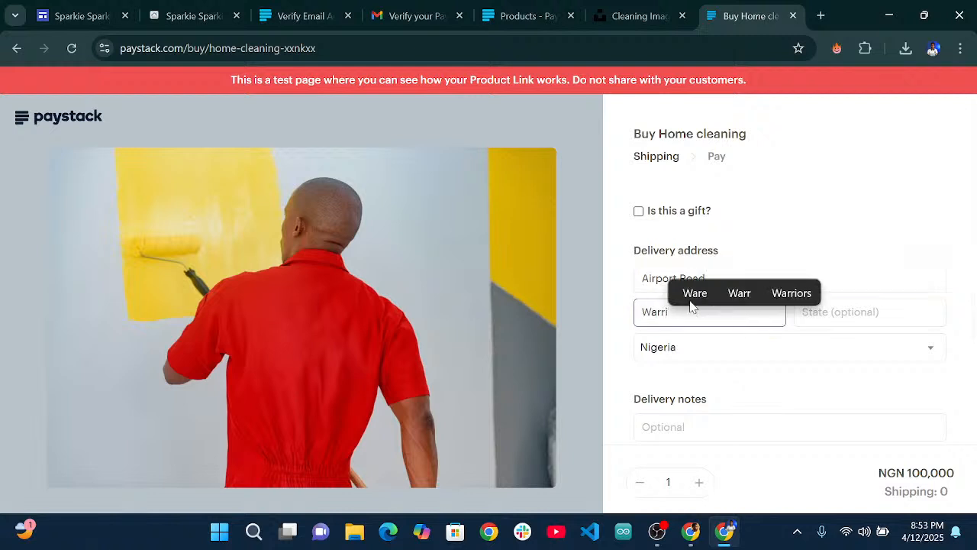
left_click(874, 311)
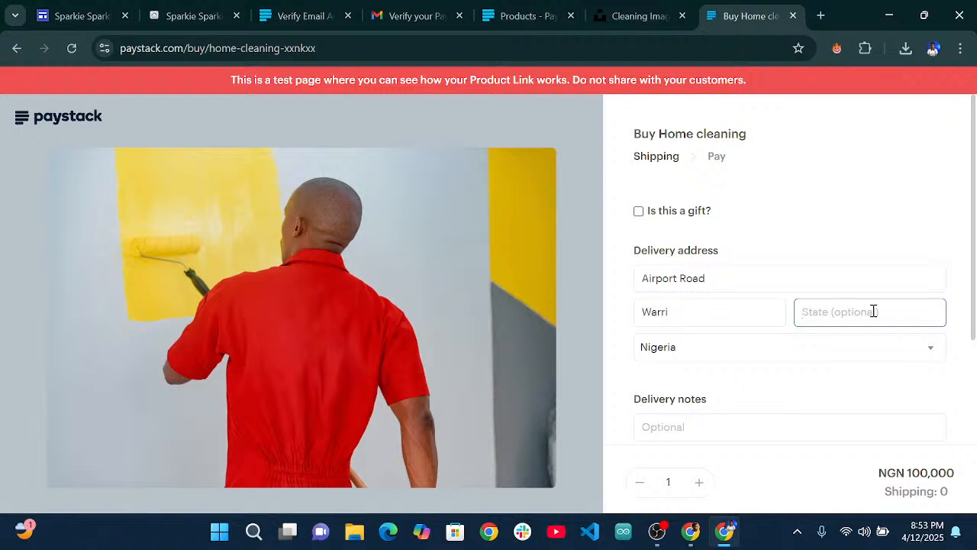
type("D")
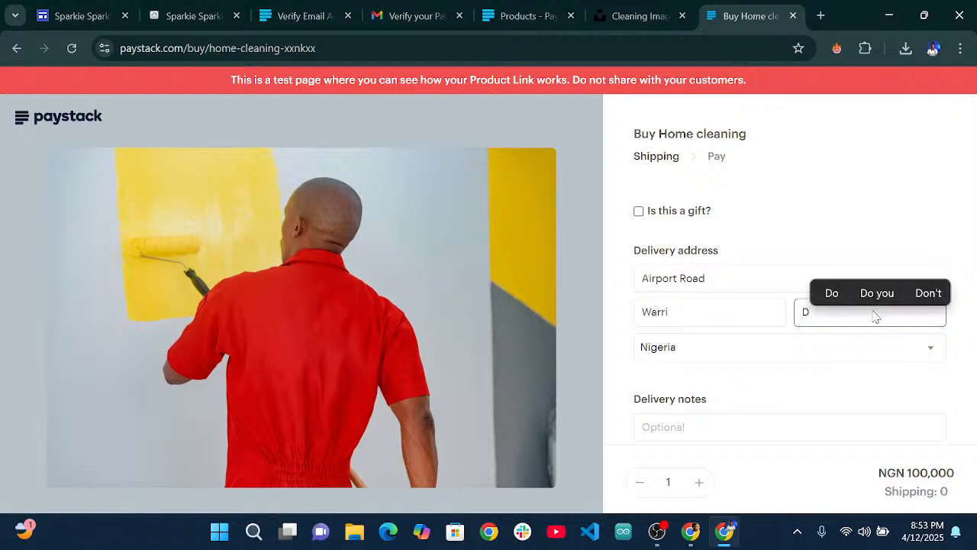
type("elta State")
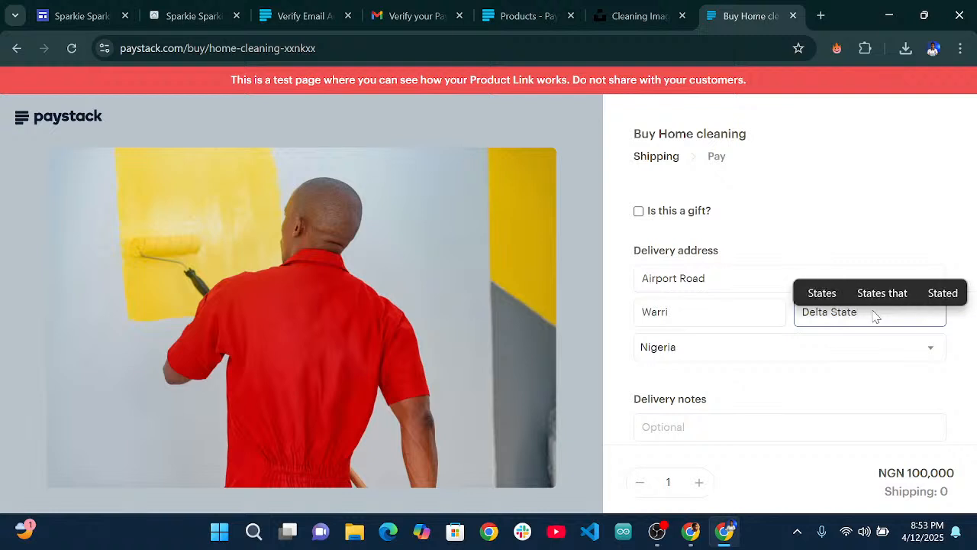
scroll(808, 361, "down", 2)
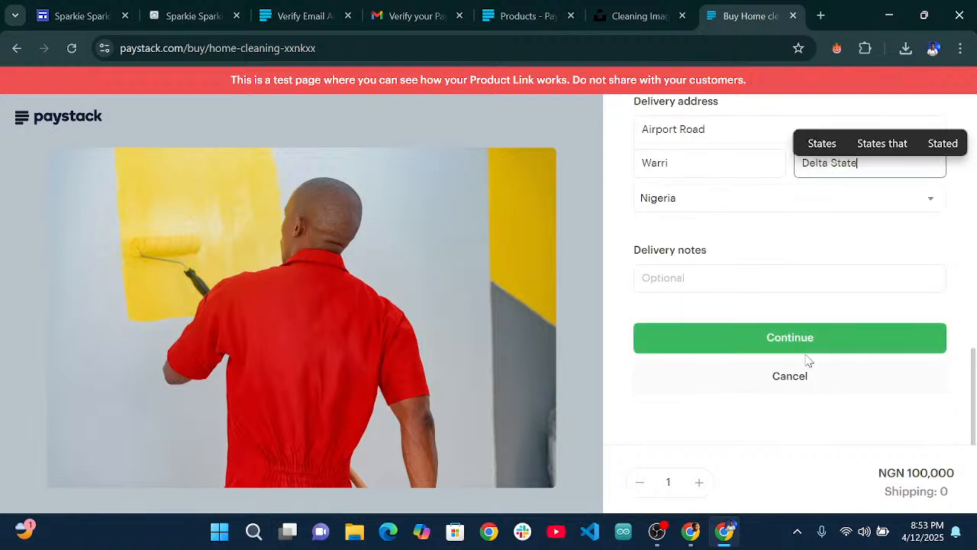
left_click(783, 338)
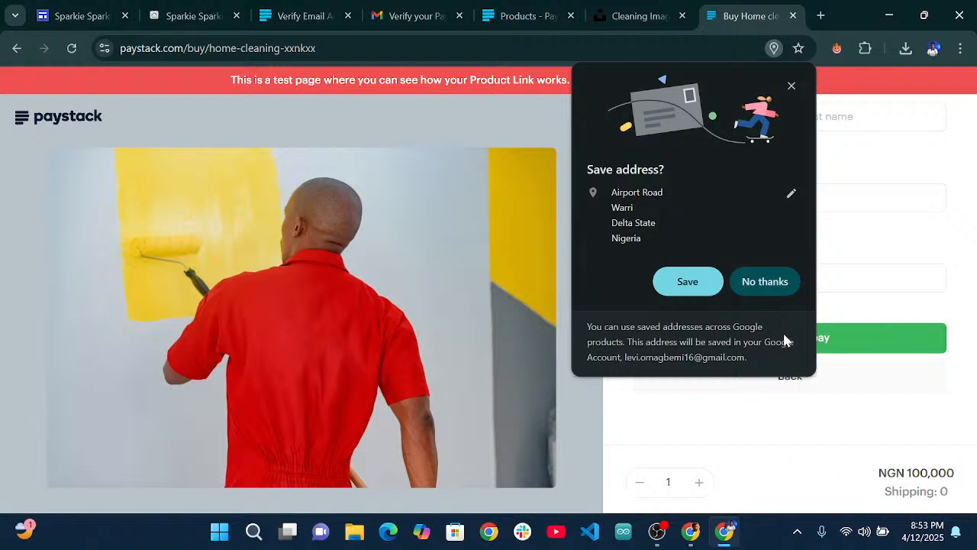
left_click(752, 293)
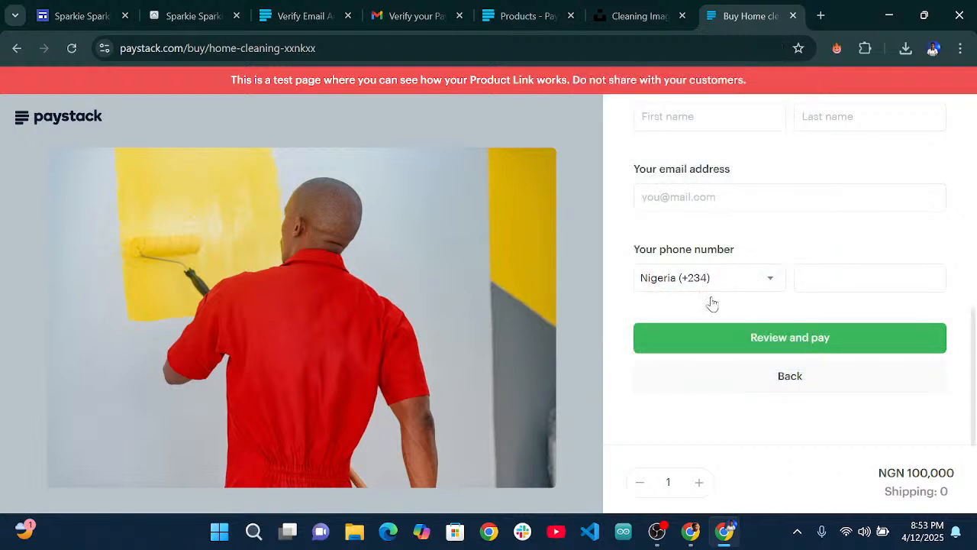
Enter the buyer's first name and last name on the contact step.
scroll(800, 365, "up", 2)
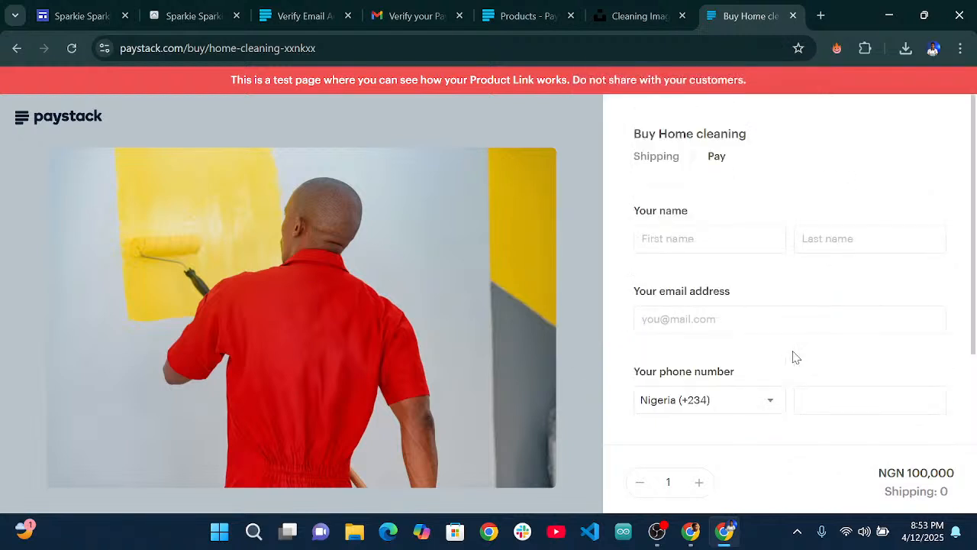
left_click(687, 229)
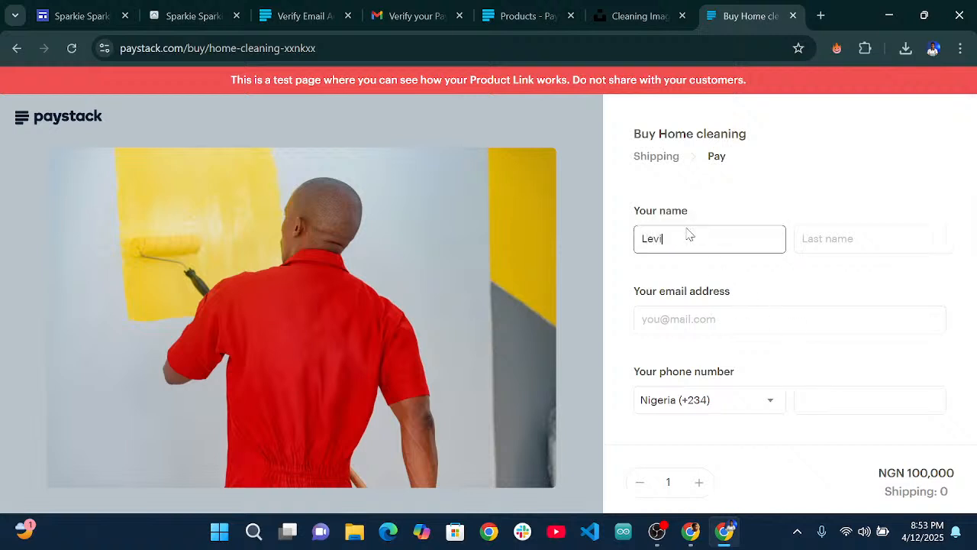
left_click(819, 247)
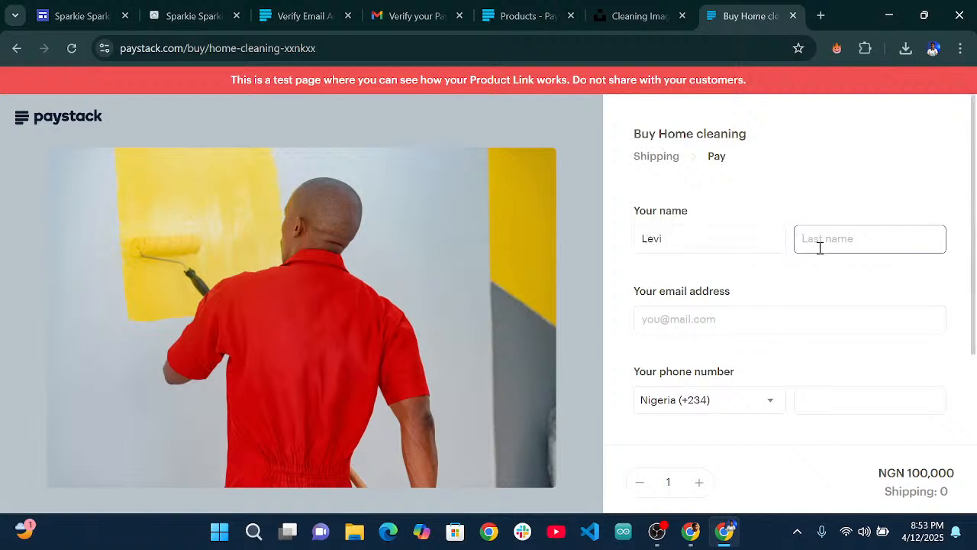
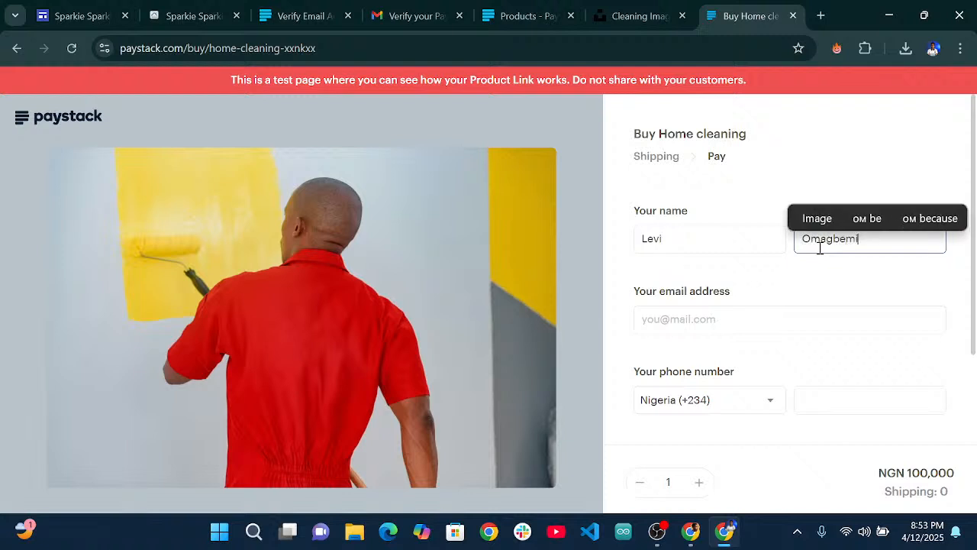
Fill in the buyer's e-mail address and phone number.
left_click(703, 328)
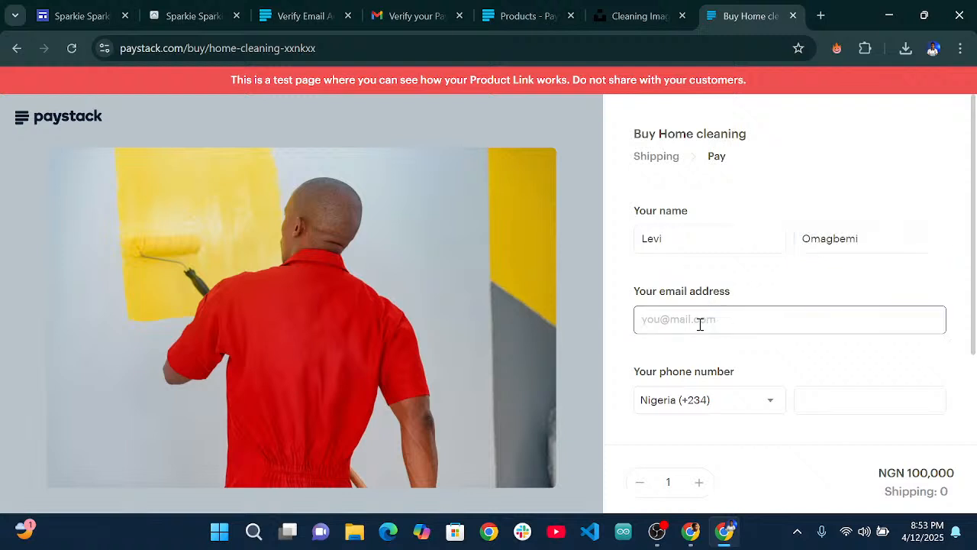
right_click(700, 325)
left_click(686, 320)
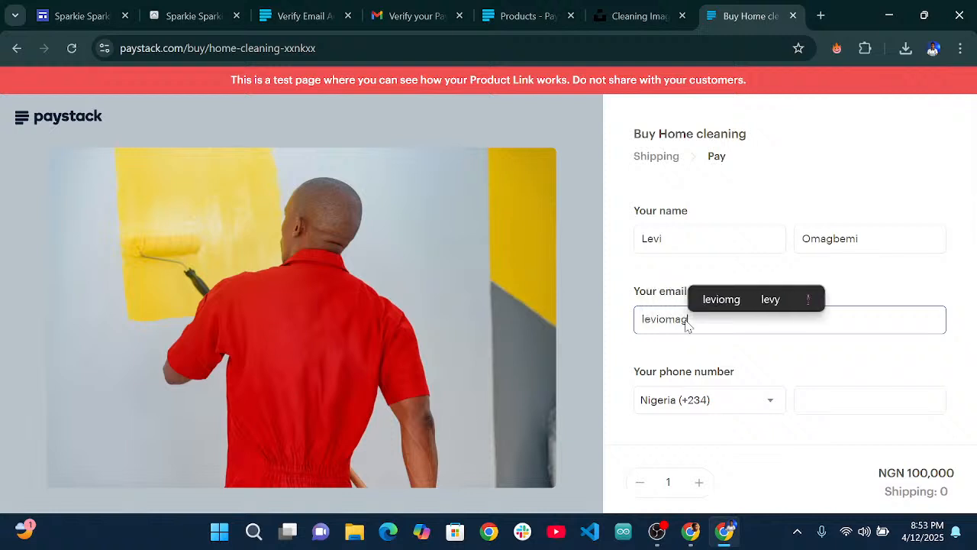
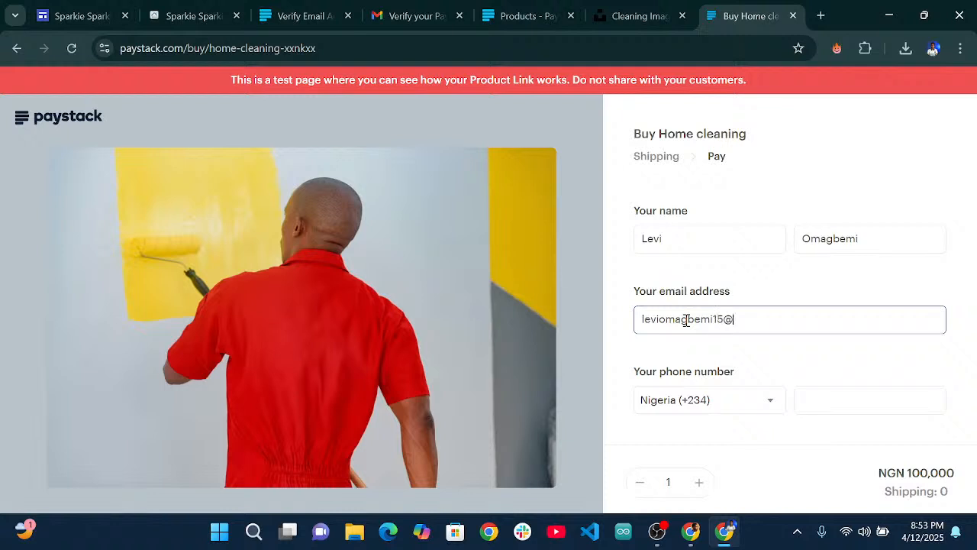
left_click(854, 406)
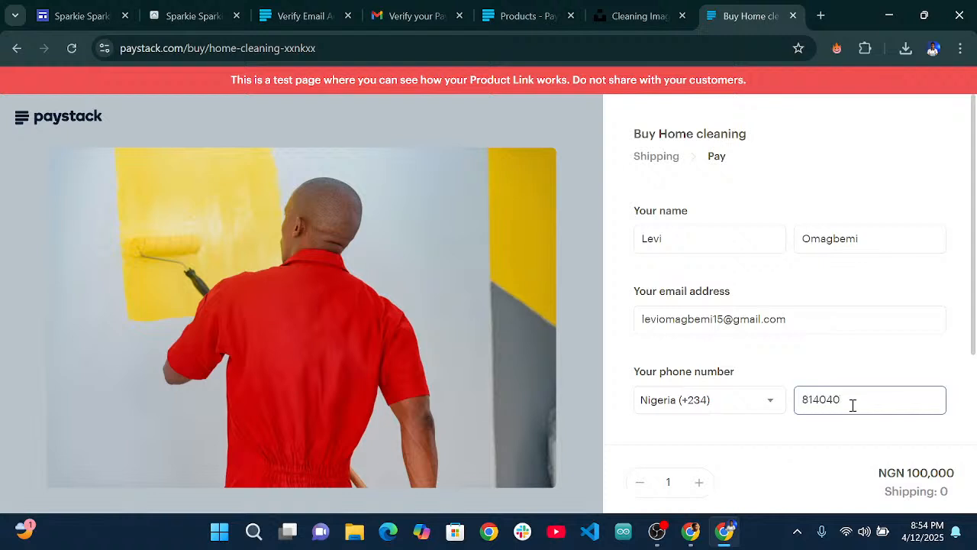
scroll(825, 374, "down", 2)
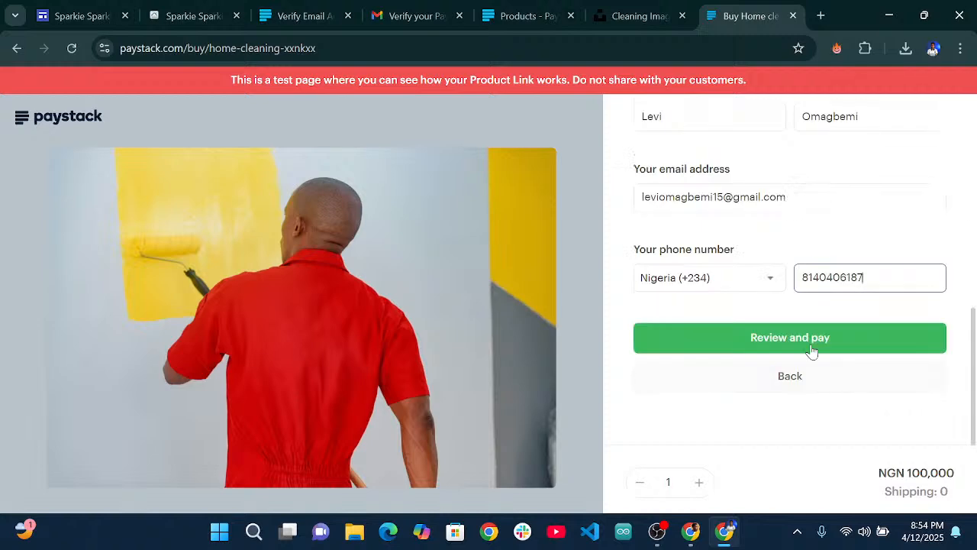
Review the Home cleaning order summary and start paying NGN 100,000.
left_click(767, 344)
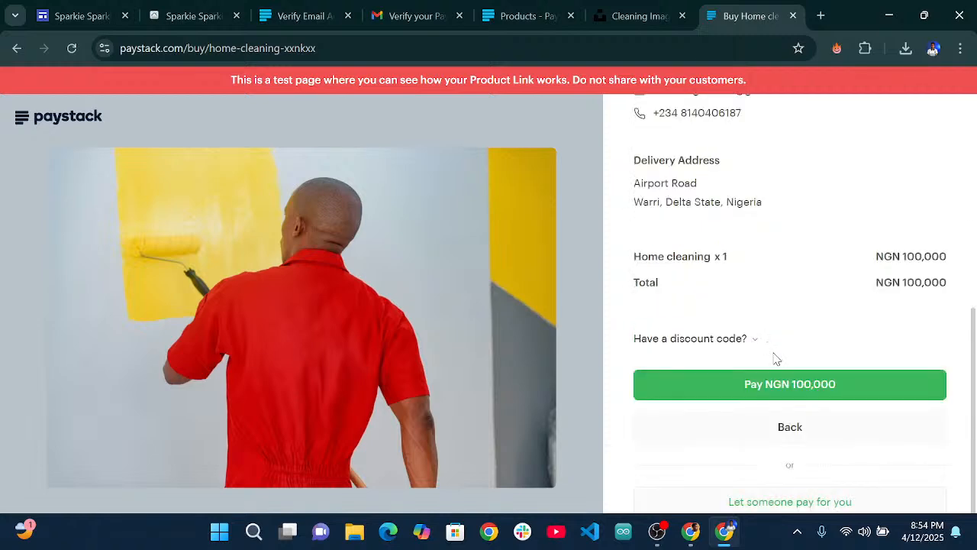
scroll(802, 314, "up", 2)
scroll(761, 235, "down", 1)
scroll(759, 234, "up", 1)
scroll(759, 233, "down", 3)
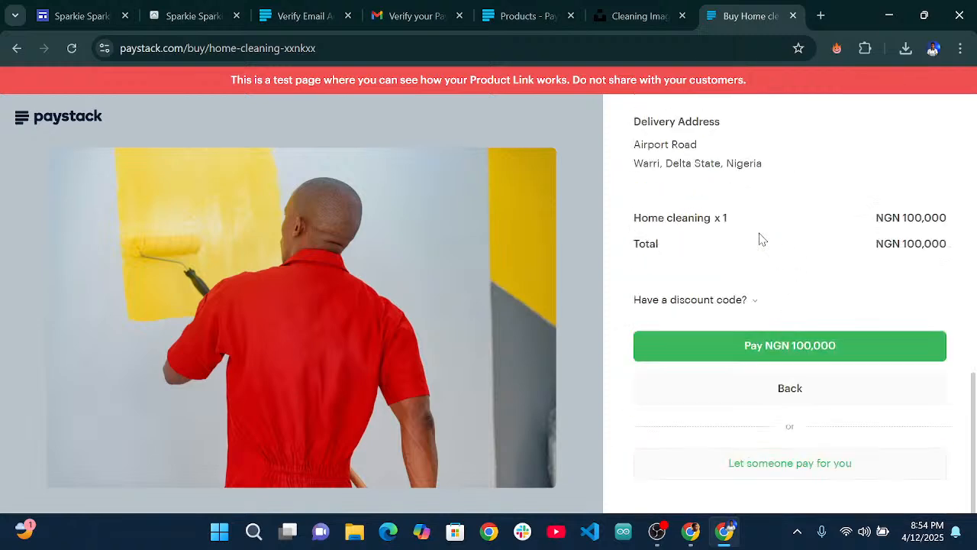
left_click(794, 348)
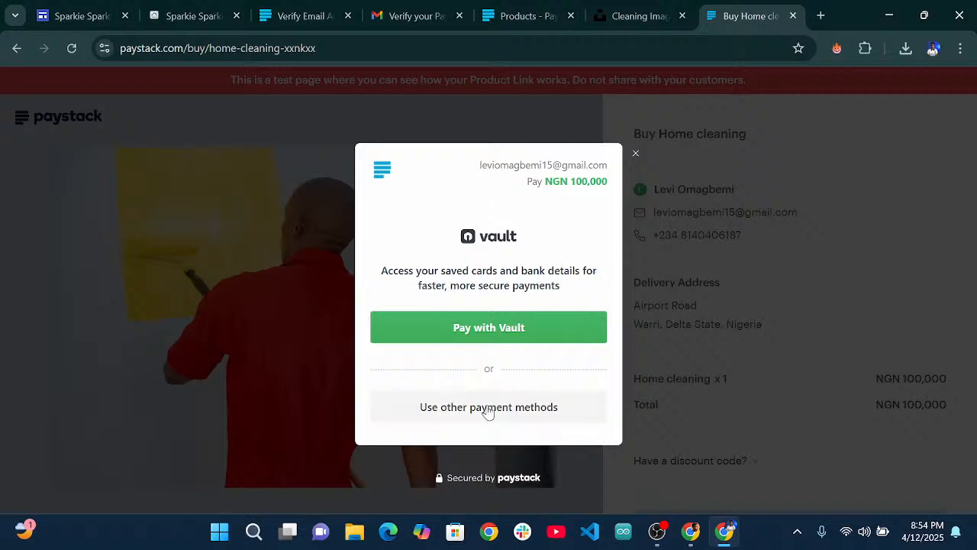
Pay the NGN 100,000 by test card using the Success outcome.
left_click(485, 408)
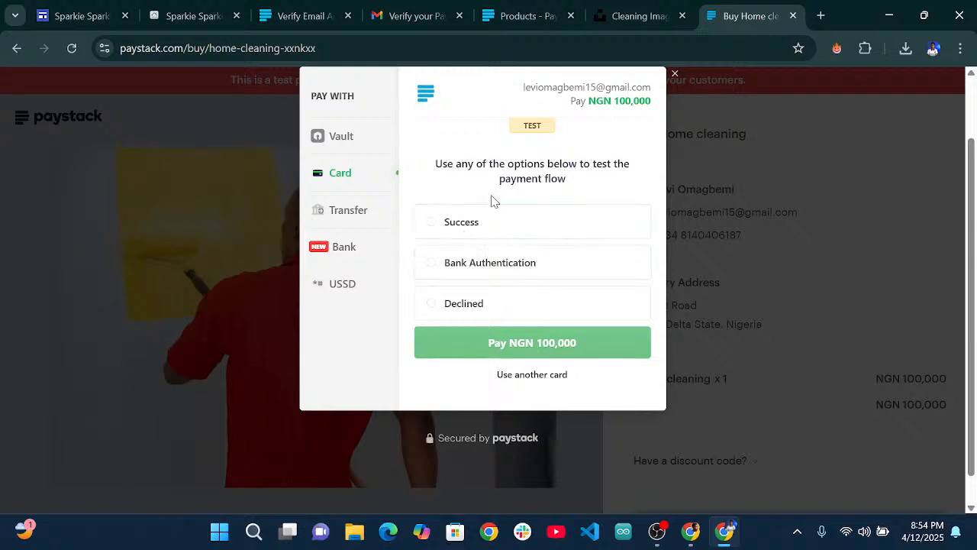
left_click(433, 223)
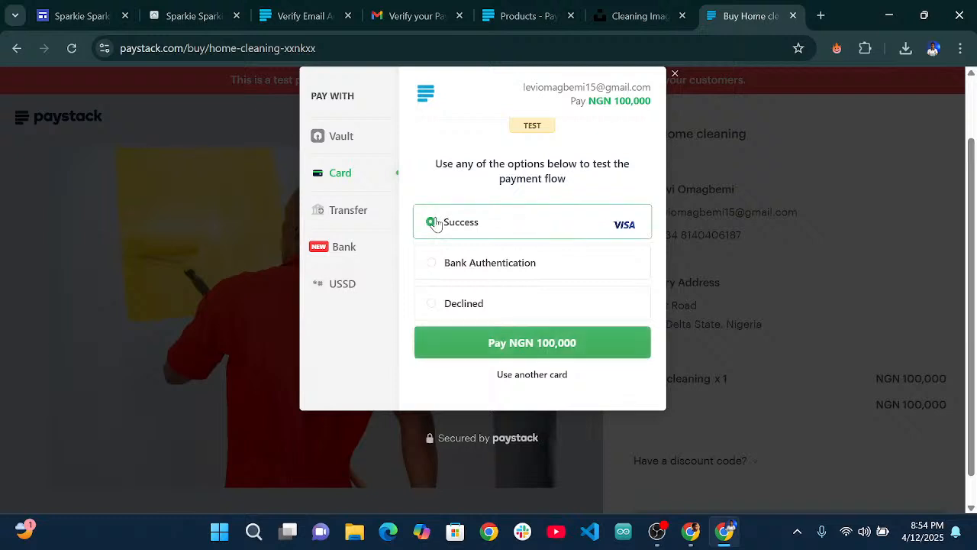
left_click(523, 348)
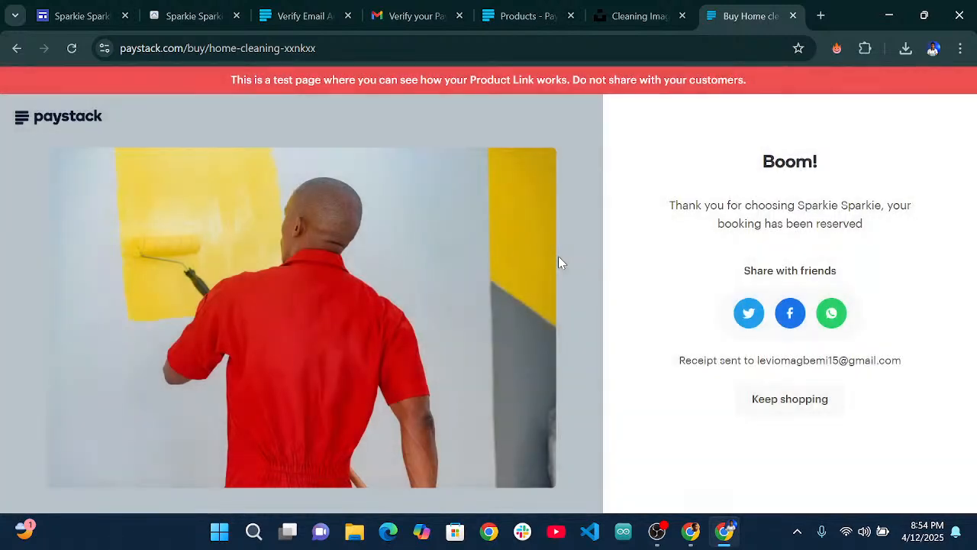
Open the Compliance profile from the Products page and scroll through the business details.
left_click(532, 8)
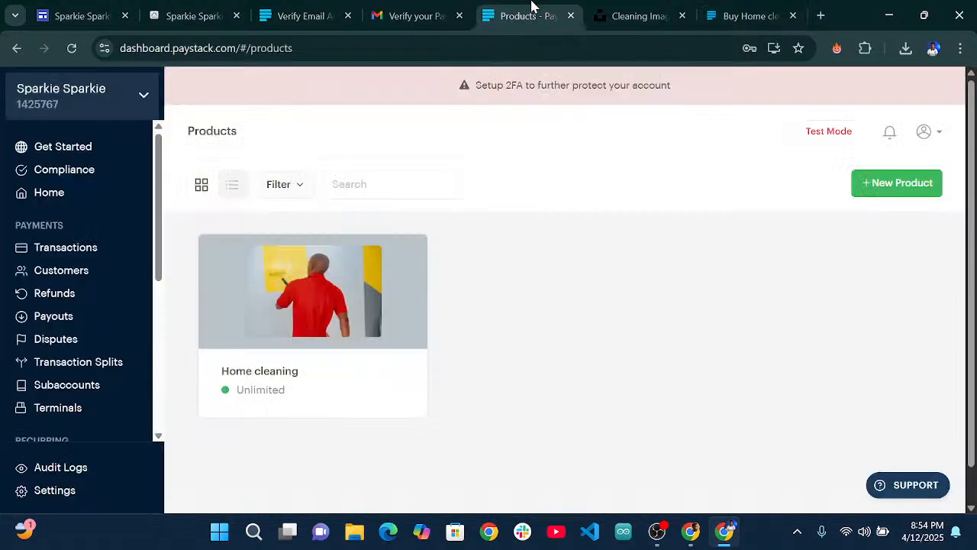
left_click(819, 143)
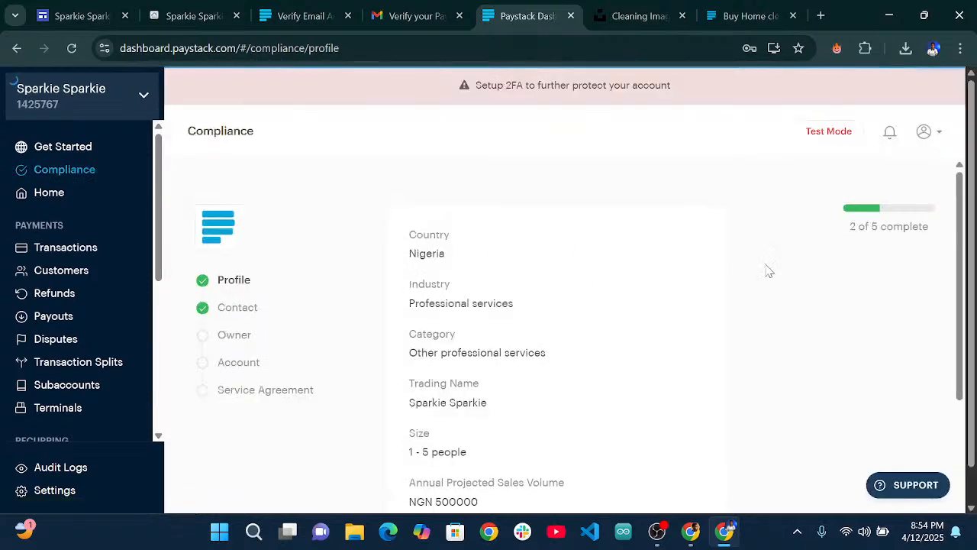
scroll(778, 321, "down", 3)
scroll(783, 348, "down", 1)
scroll(598, 203, "up", 4)
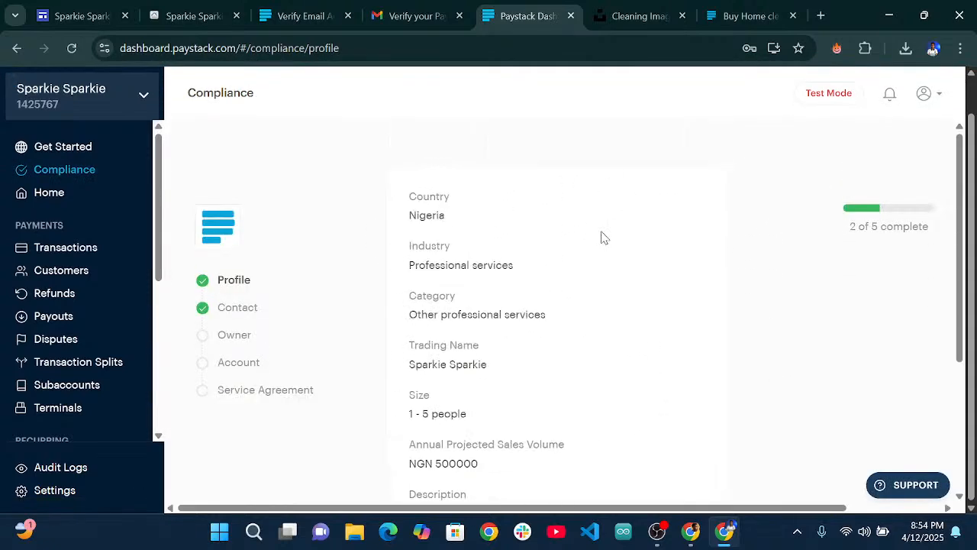
scroll(602, 236, "down", 4)
scroll(670, 337, "down", 1)
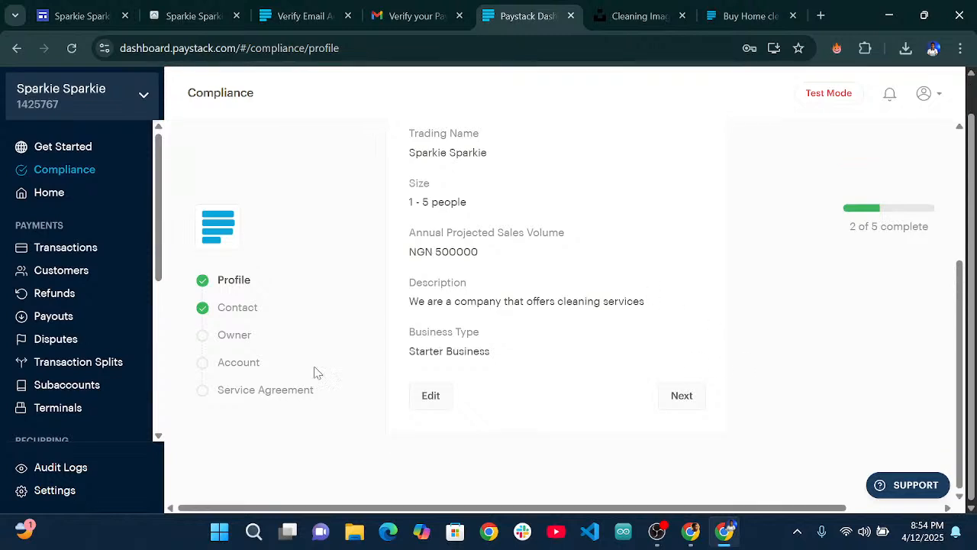
scroll(481, 307, "up", 4)
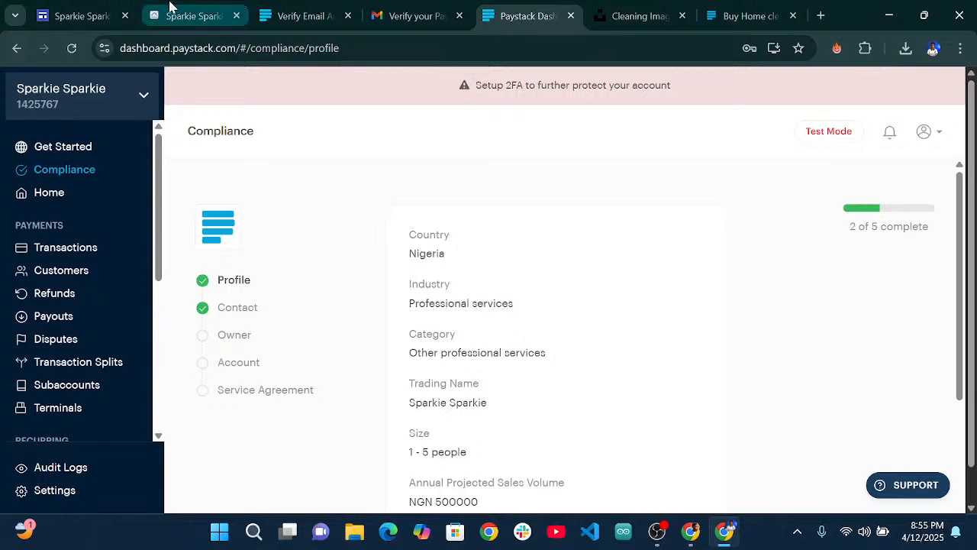
Back in the Sparkie Sparkie editor, select the welcome section and look over the About page.
left_click(90, 11)
scroll(493, 284, "down", 8)
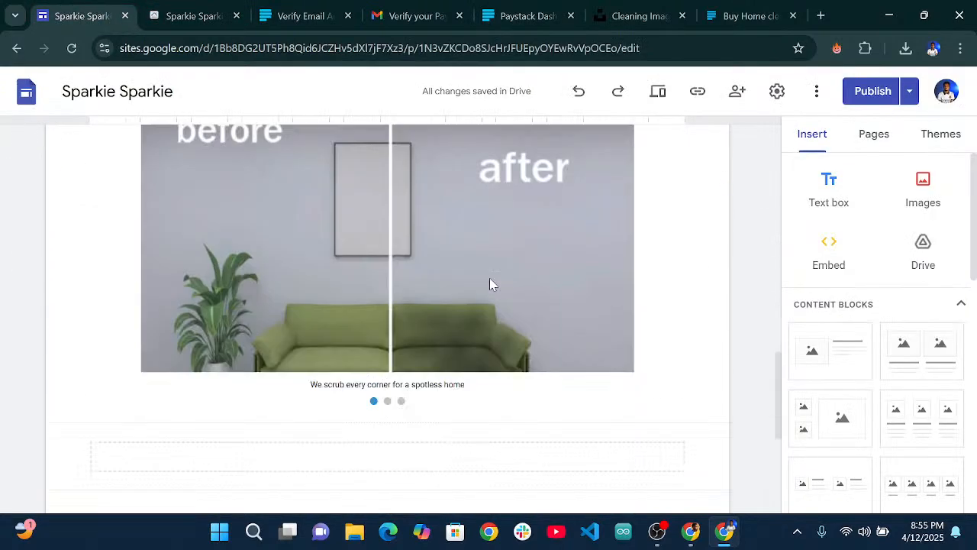
scroll(491, 283, "up", 20)
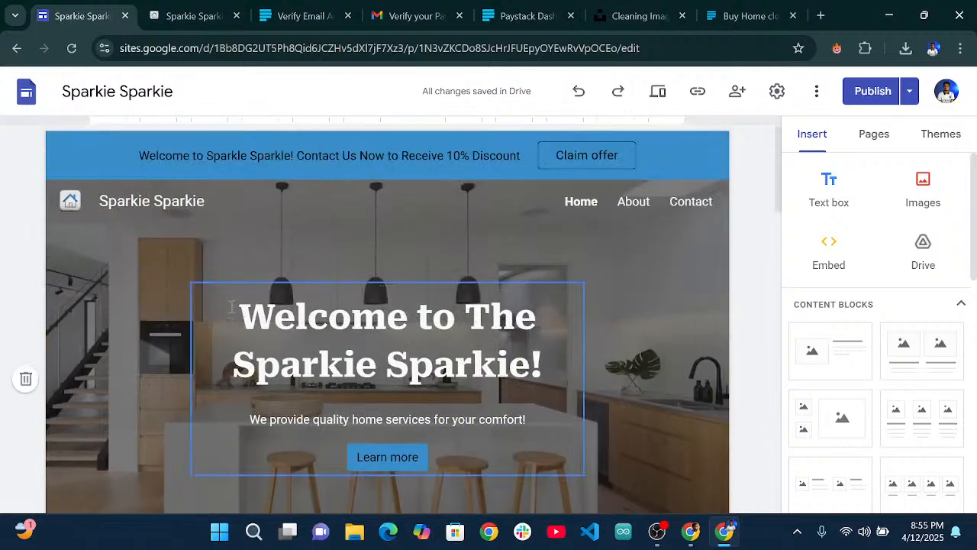
left_click_drag(231, 307, 481, 449)
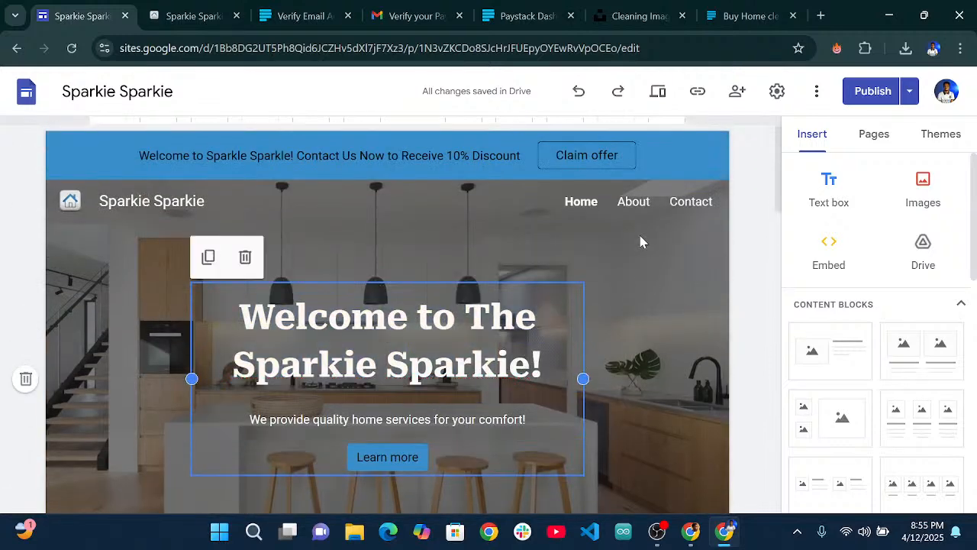
left_click(633, 205)
scroll(451, 308, "down", 10)
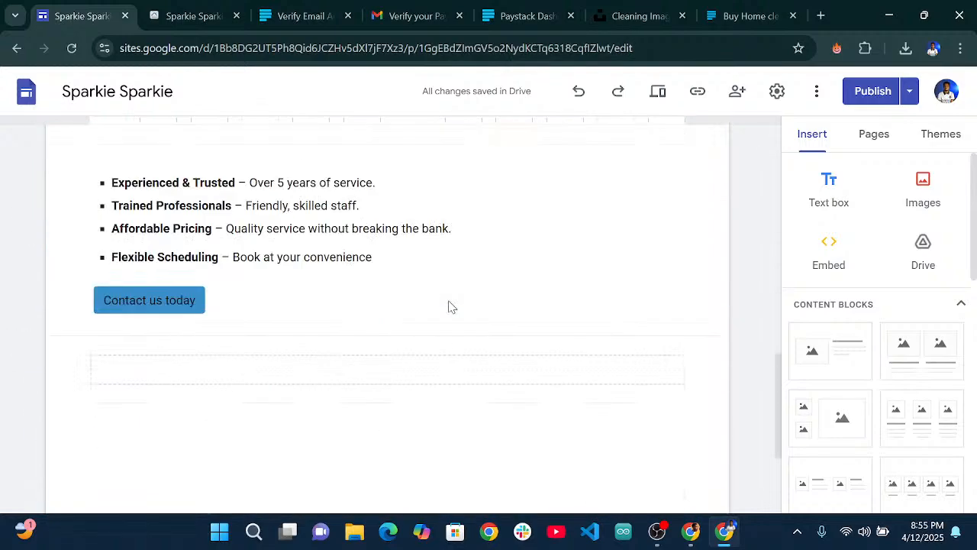
scroll(448, 301, "up", 8)
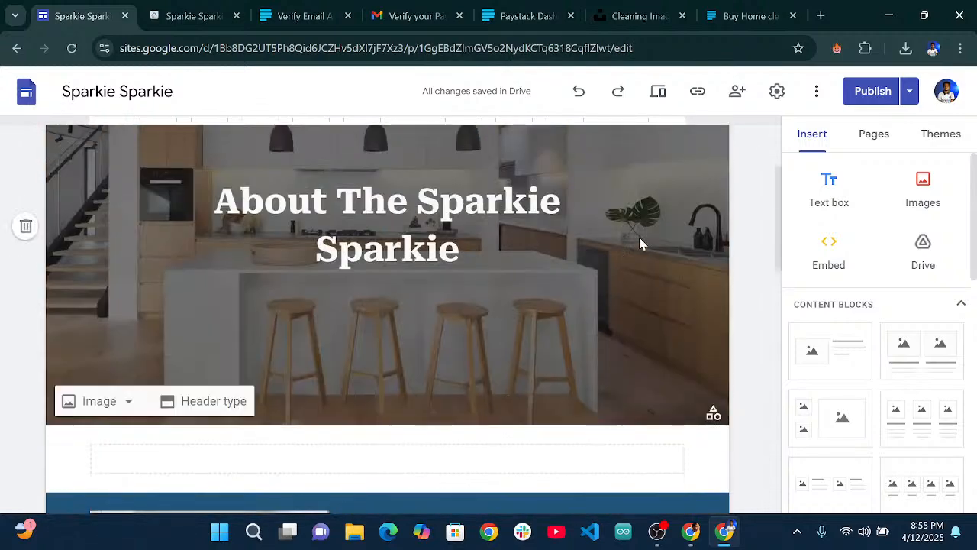
scroll(639, 243, "up", 2)
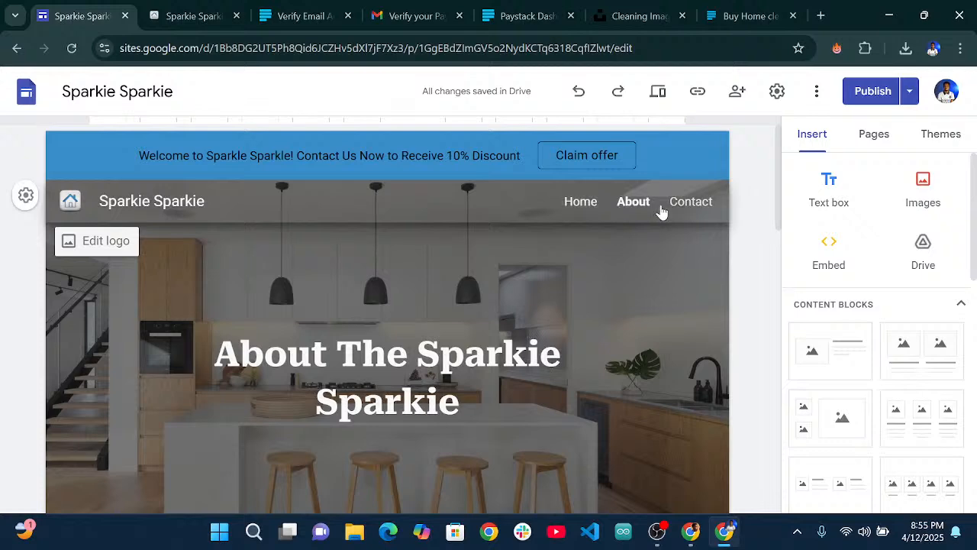
Return to the Home page's services grid and expand the full list of Insert elements.
left_click(578, 203)
scroll(493, 265, "down", 10)
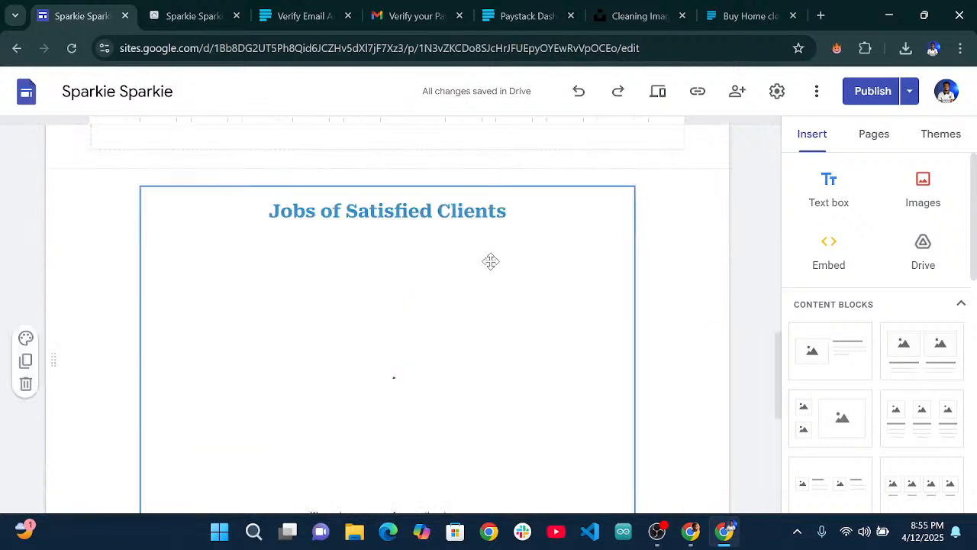
scroll(338, 229, "up", 4)
scroll(591, 264, "up", 1)
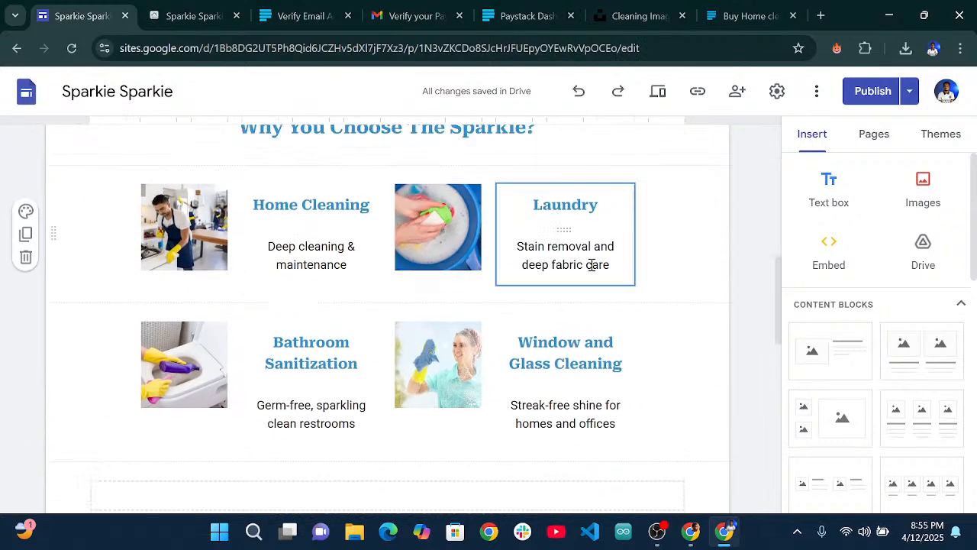
scroll(829, 258, "down", 1)
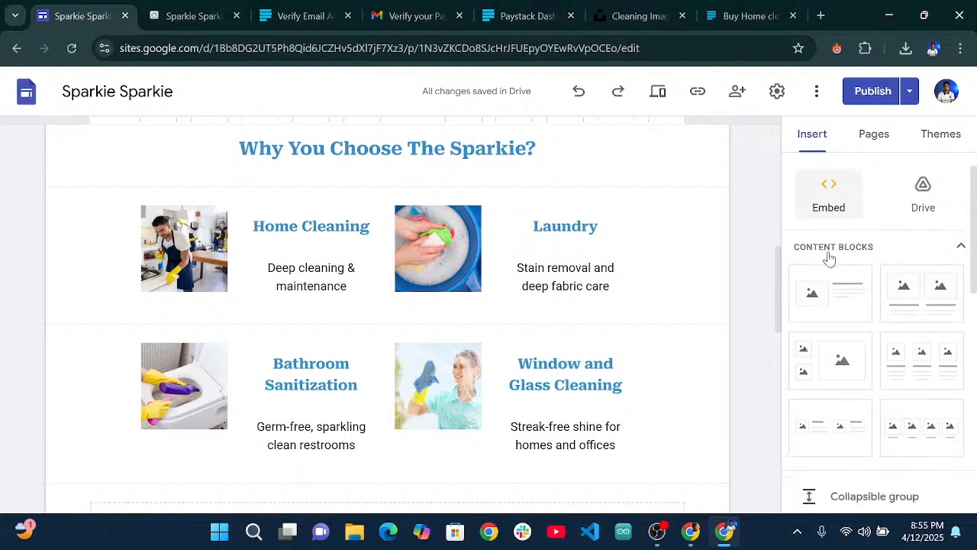
scroll(860, 257, "down", 1)
scroll(860, 259, "up", 3)
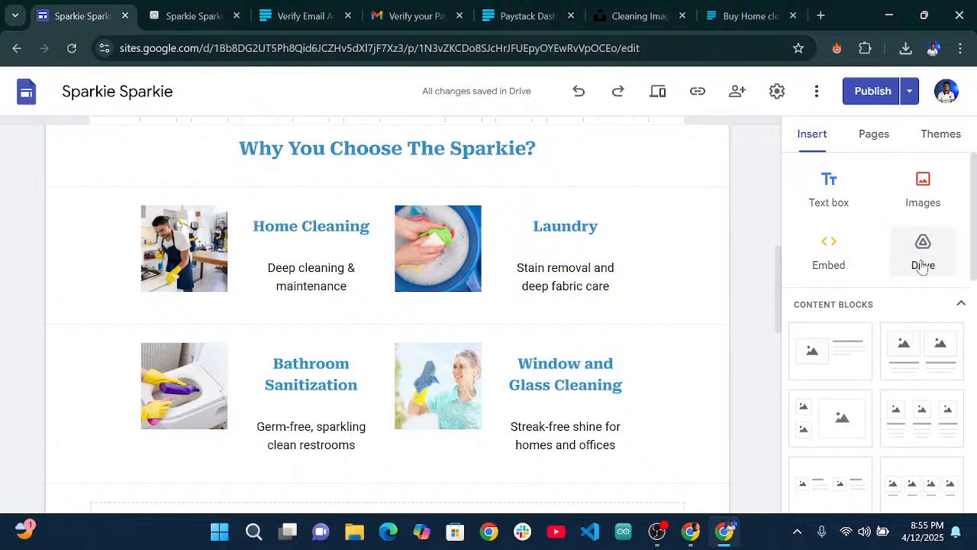
left_click(961, 302)
scroll(914, 343, "down", 2)
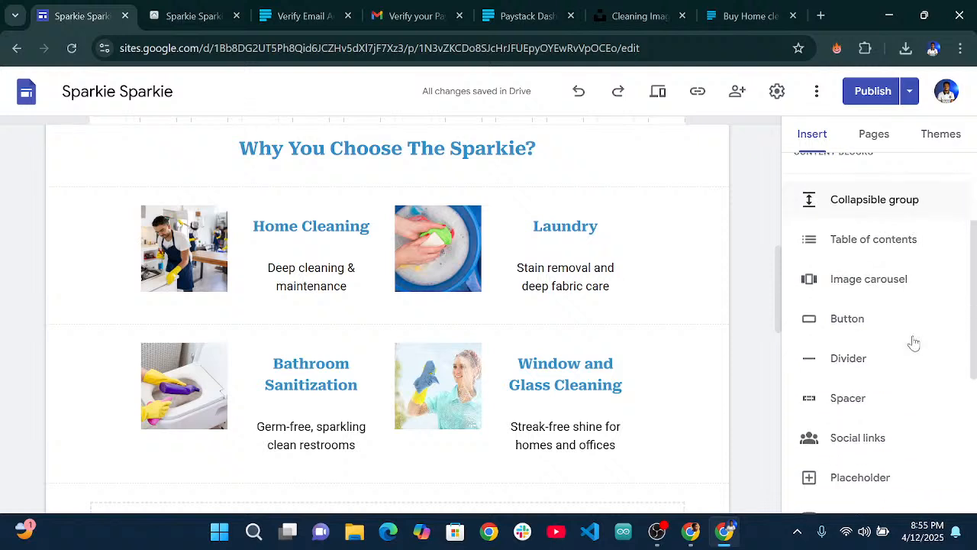
With the Home Cleaning card selected, insert a Book Now button linking to the pasted Paystack checkout URL.
left_click(857, 324)
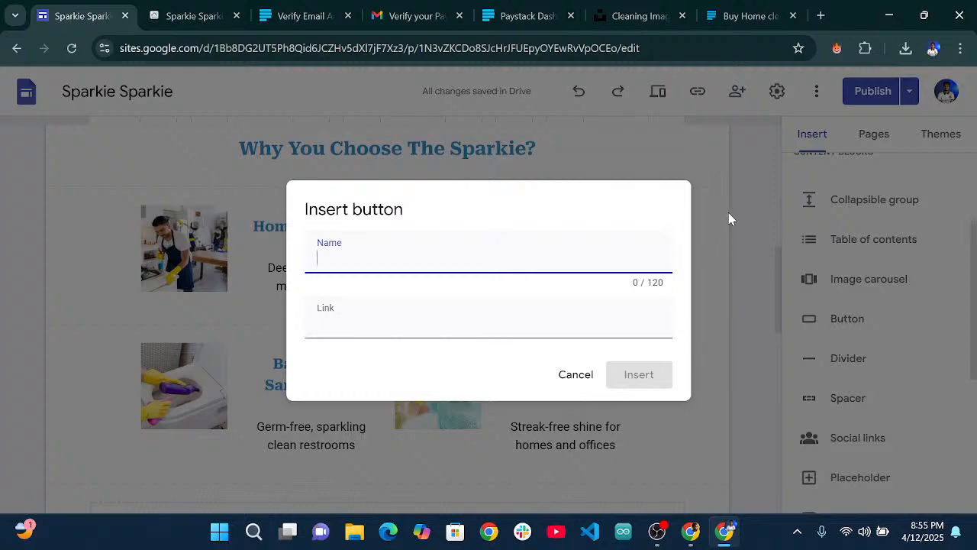
left_click(575, 373)
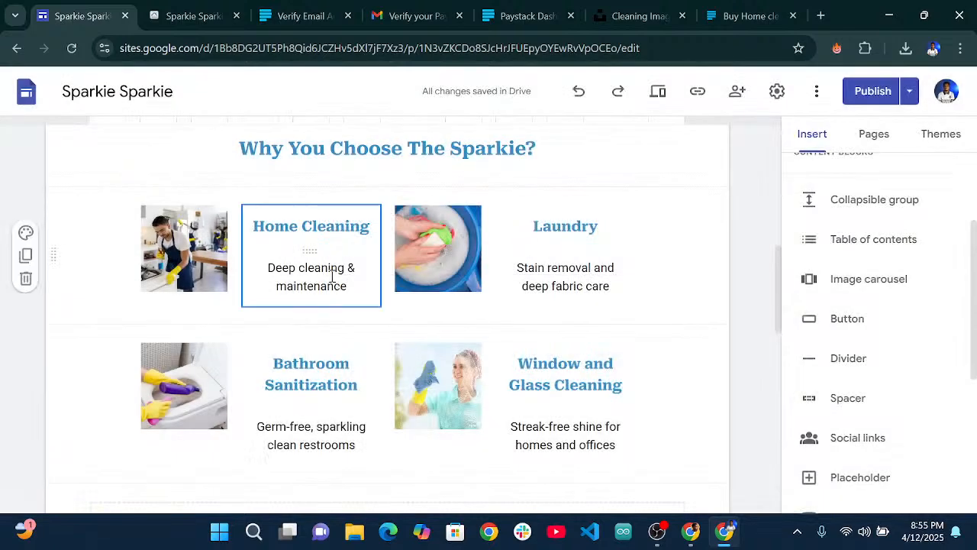
left_click(310, 252)
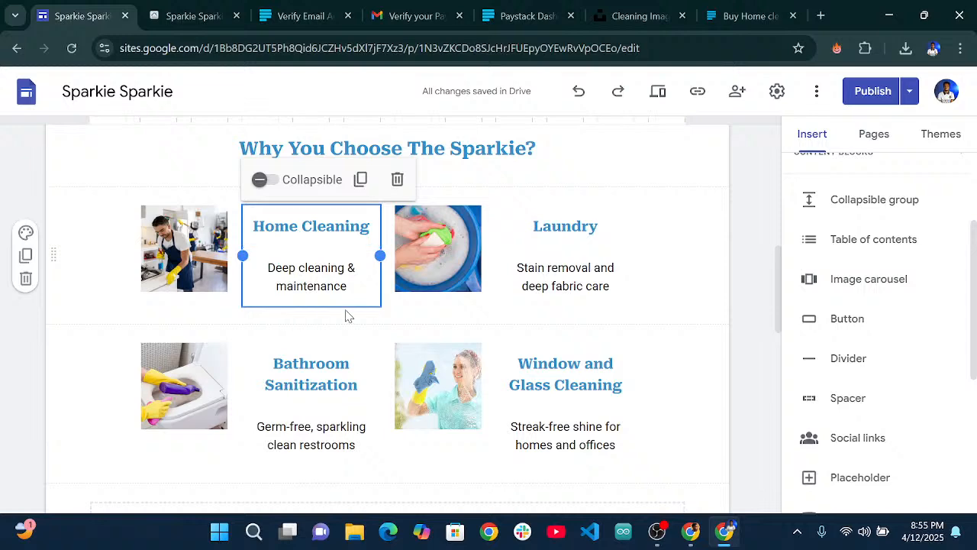
left_click(832, 324)
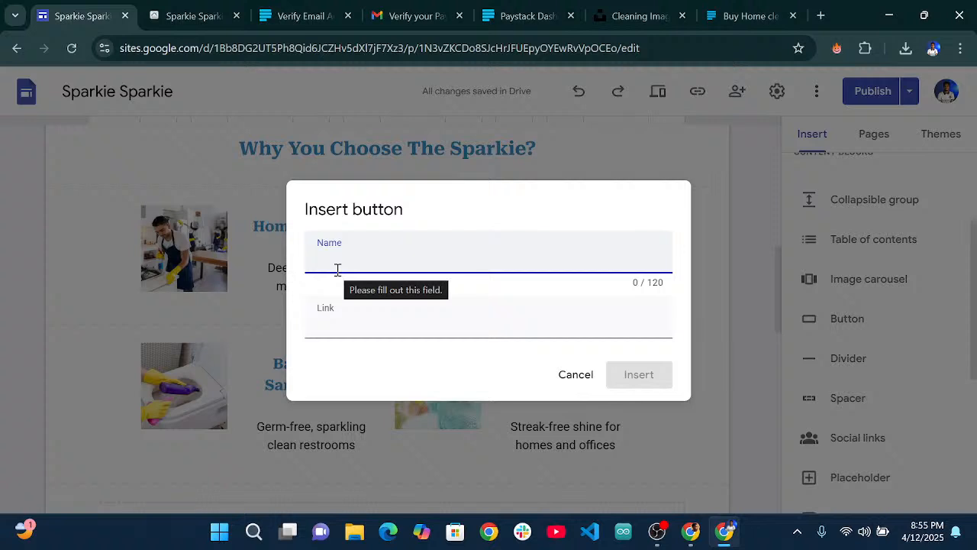
type("q")
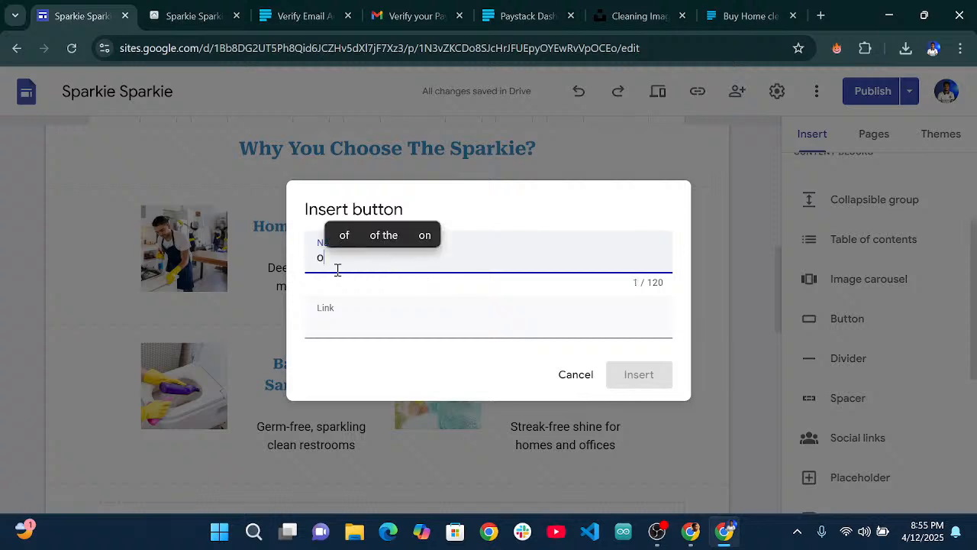
key("BackSpace")
type("Book Now")
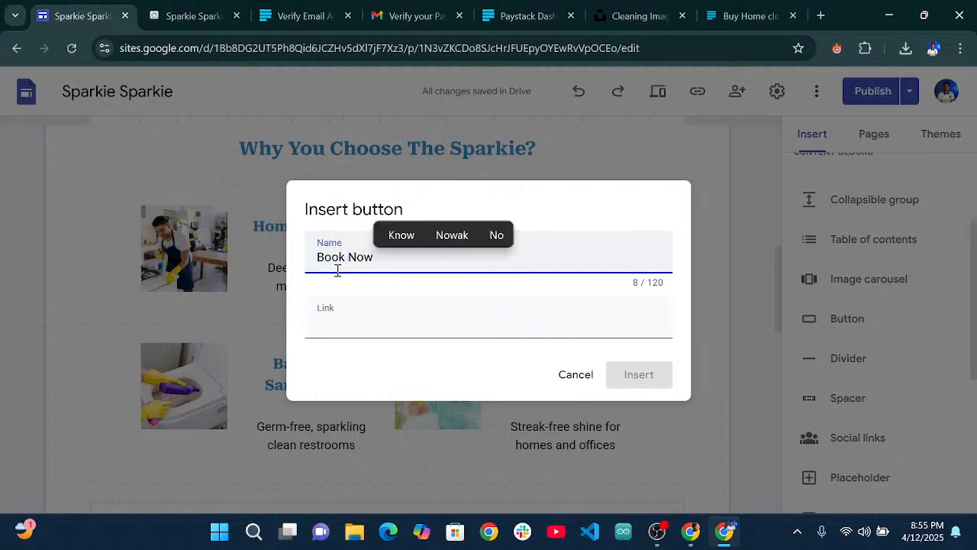
left_click(358, 310)
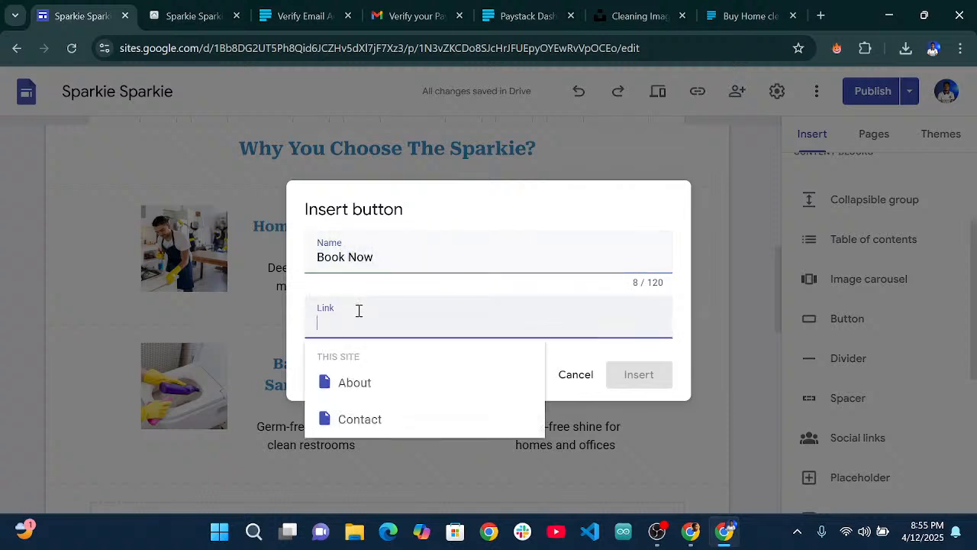
type("https://paystack.com/buy/home-cleaning-xxnkxx")
left_click(632, 378)
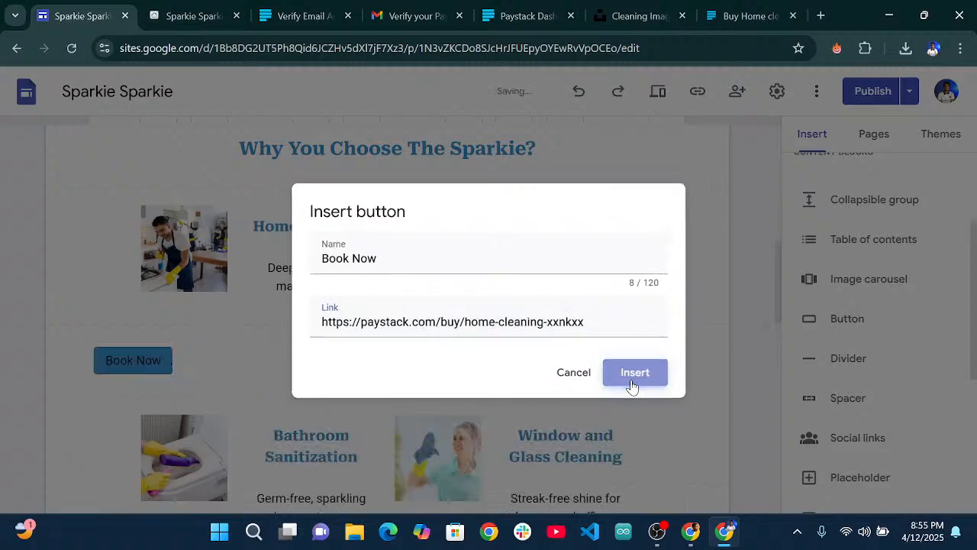
Place the Book Now button inside the Home Cleaning card and review changes before publishing.
scroll(305, 235, "up", 2)
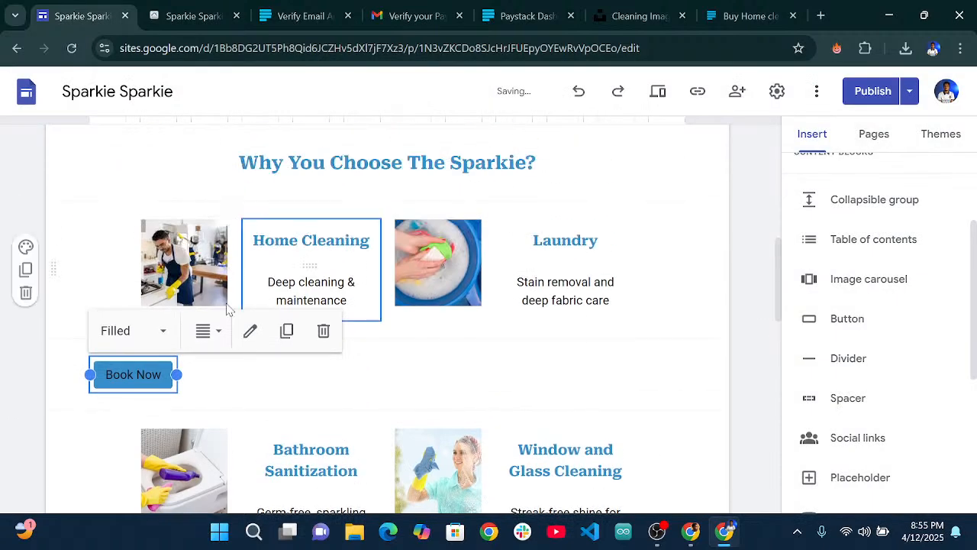
left_click_drag(139, 375, 328, 333)
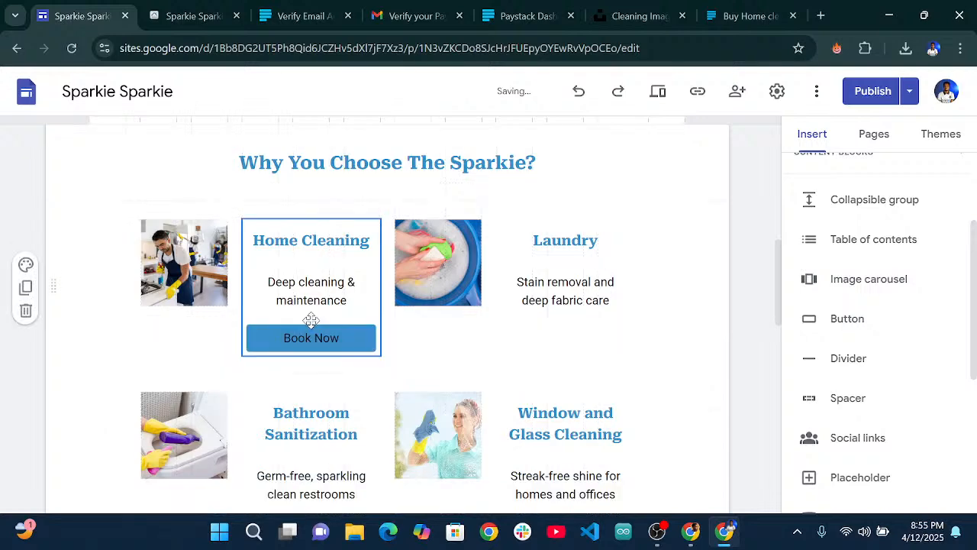
left_click(445, 349)
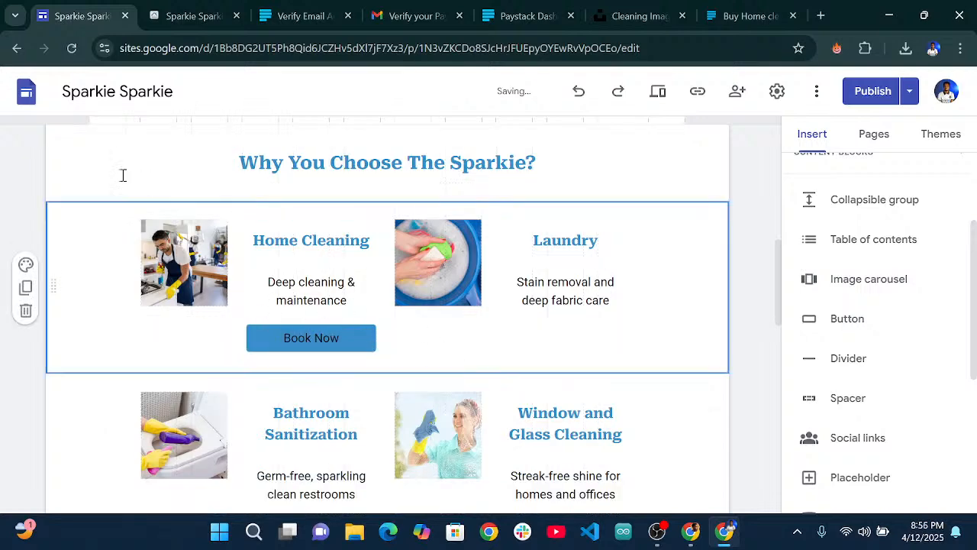
scroll(517, 308, "up", 4)
scroll(286, 301, "down", 8)
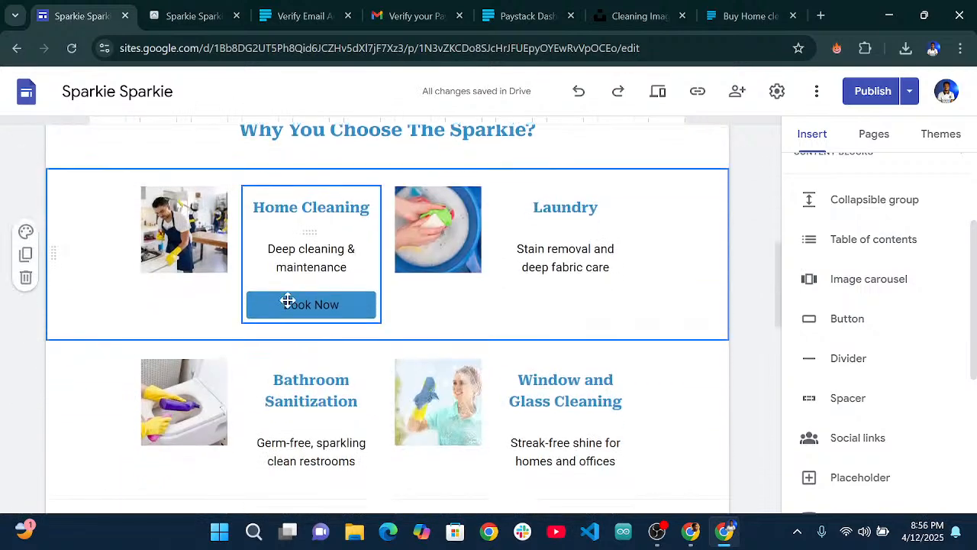
scroll(352, 340, "down", 2)
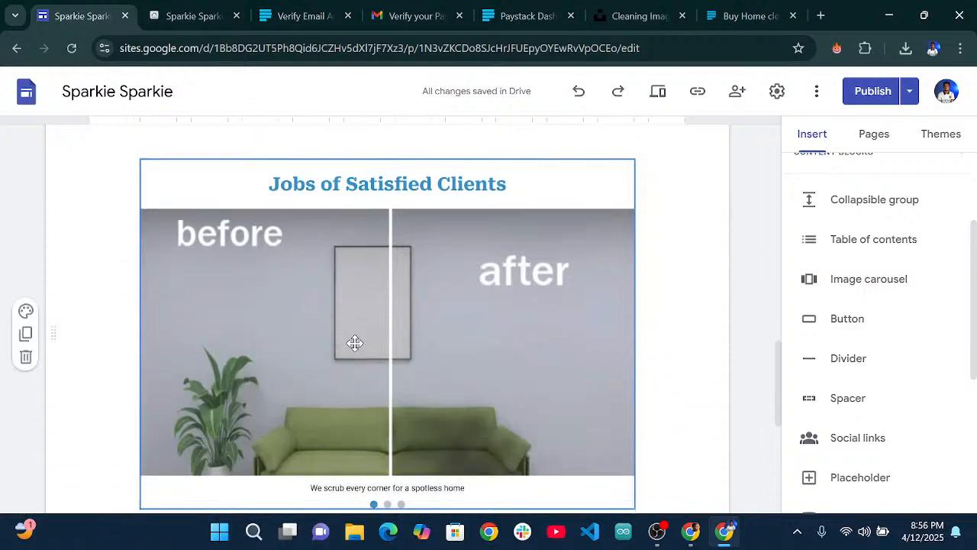
scroll(382, 359, "up", 7)
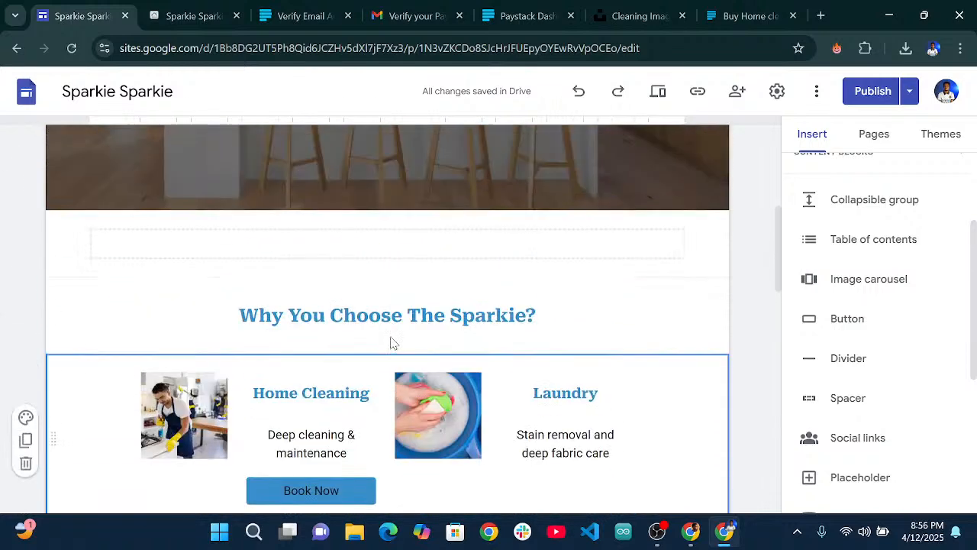
left_click(869, 92)
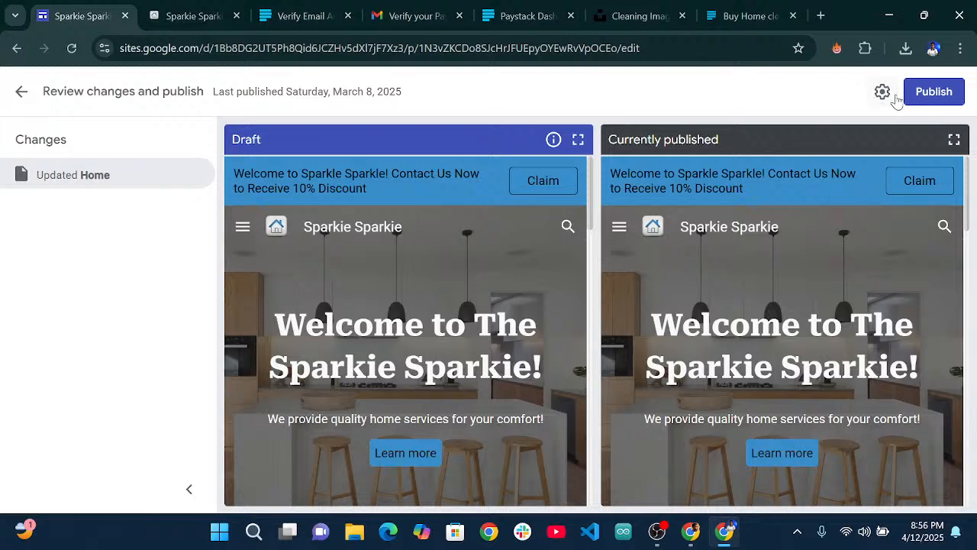
Publish the Sparkie Sparkie site and view the live Home page.
left_click(933, 91)
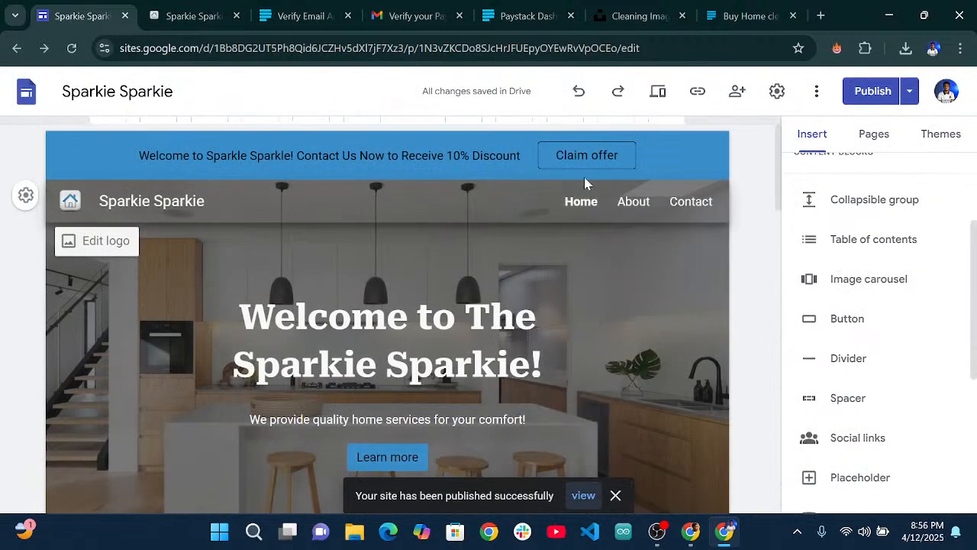
scroll(561, 223, "down", 3)
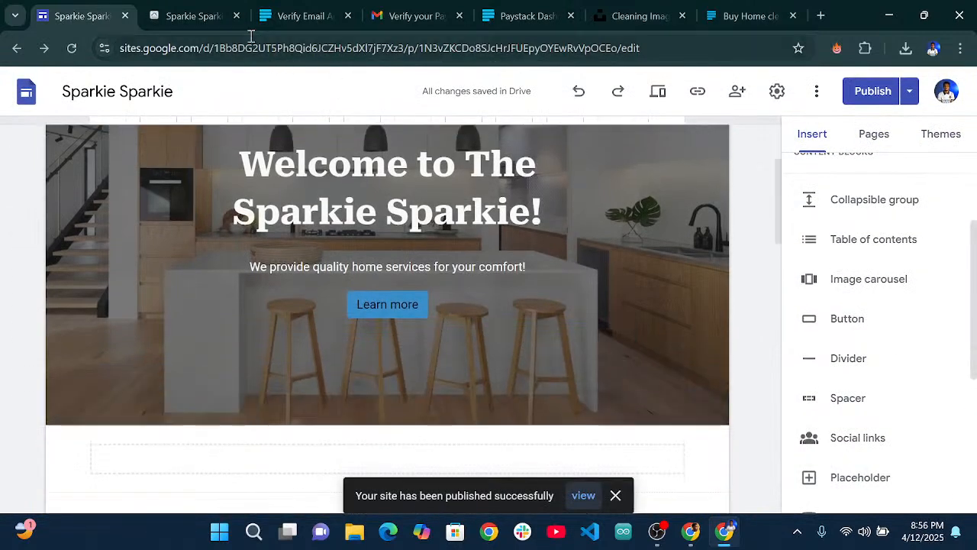
left_click(195, 15)
Reload the published Sparkie Sparkie site and scroll through it to find the Home Cleaning card.
scroll(336, 196, "up", 6)
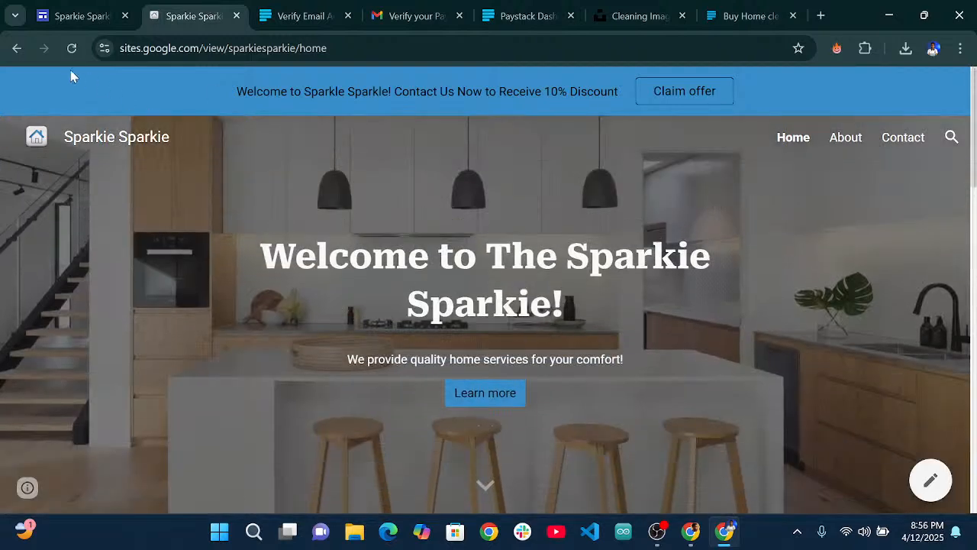
left_click(71, 49)
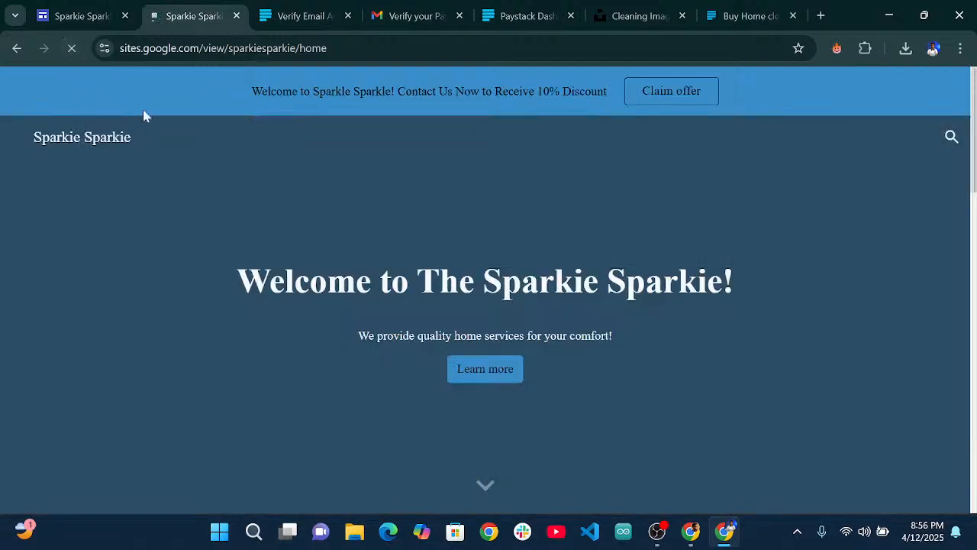
scroll(444, 217, "down", 4)
scroll(441, 214, "down", 3)
scroll(440, 216, "up", 4)
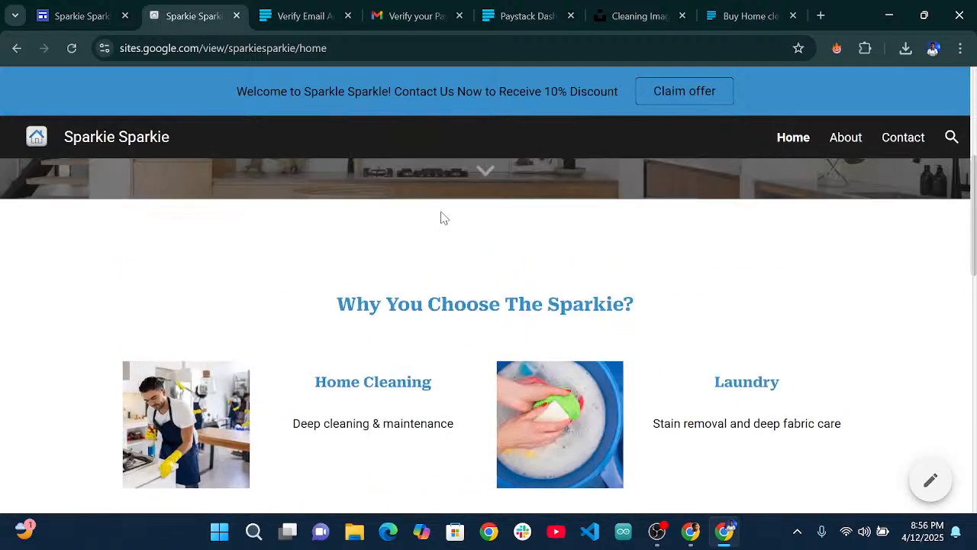
scroll(438, 216, "down", 2)
scroll(437, 224, "down", 3)
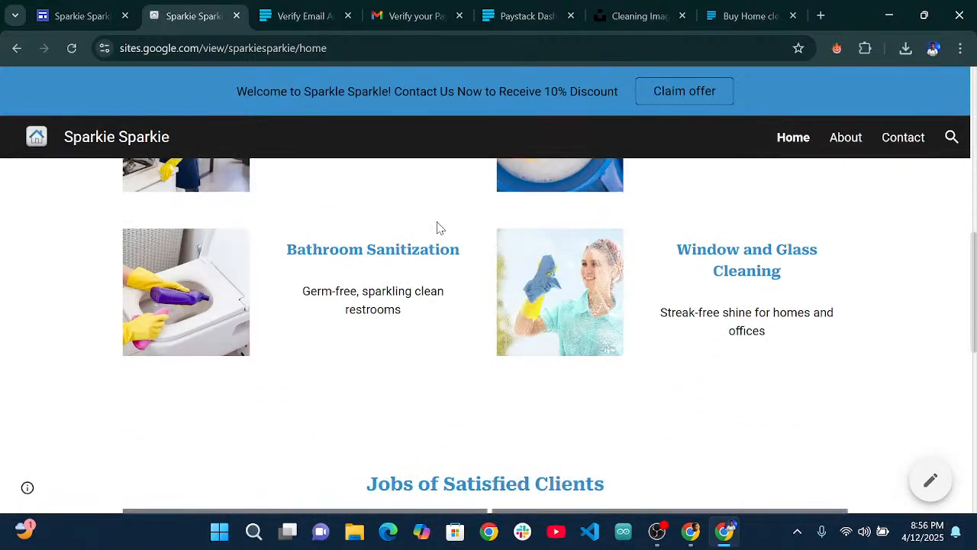
scroll(436, 227, "up", 9)
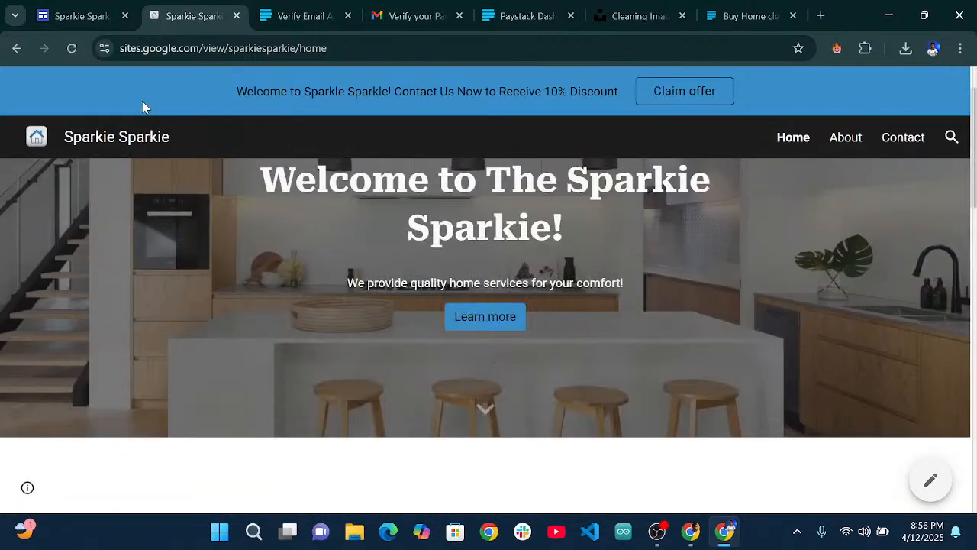
Reload the live site again and confirm Home Cleaning's Book Now opens the Paystack checkout.
key("F5")
scroll(422, 235, "down", 6)
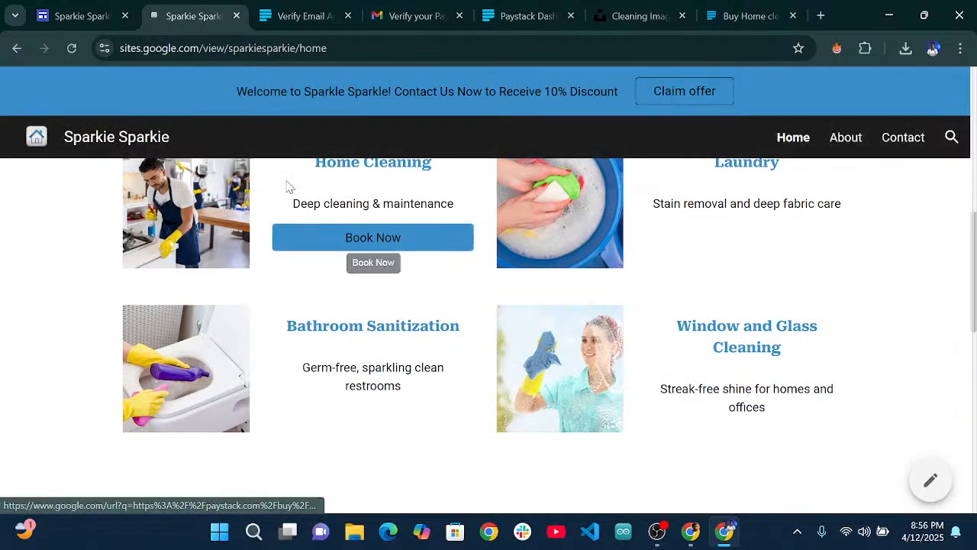
scroll(383, 305, "up", 1)
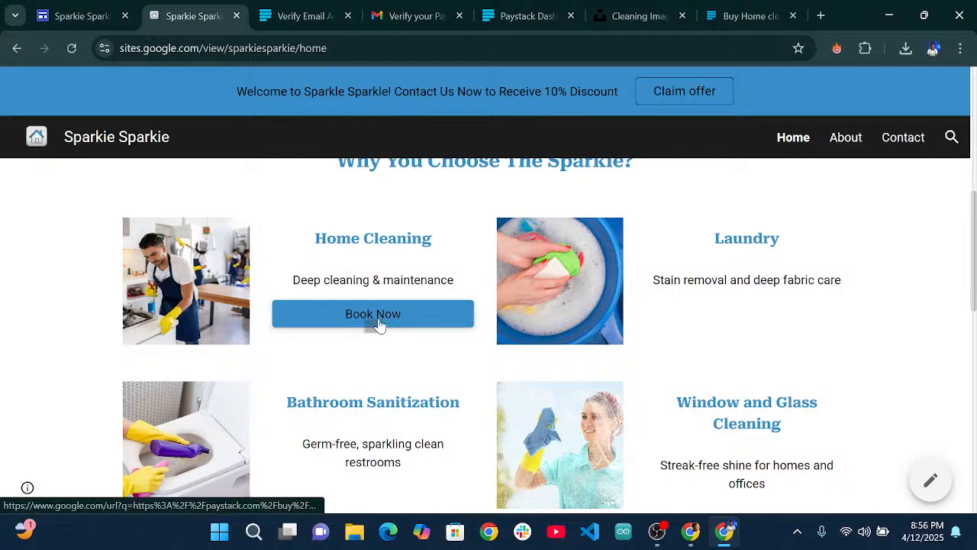
left_click(373, 316)
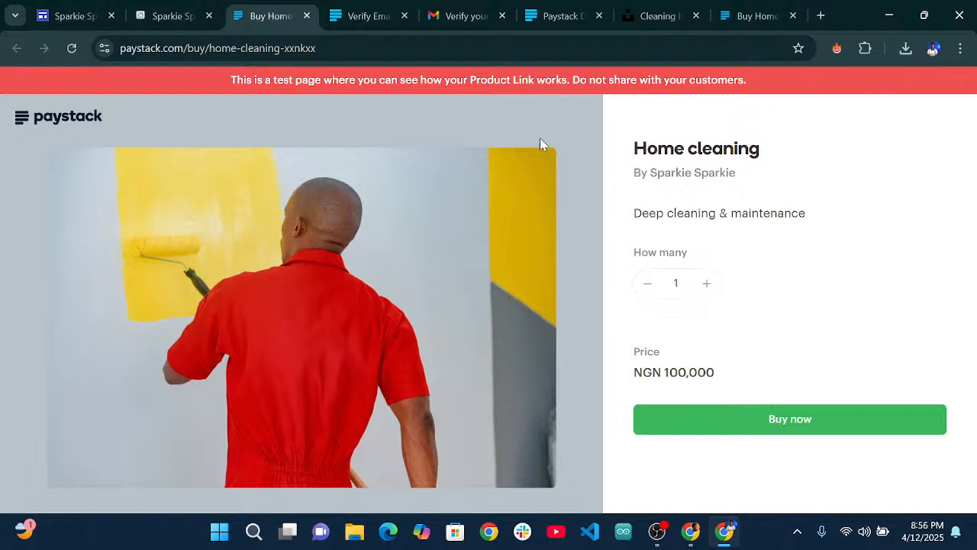
left_click(177, 19)
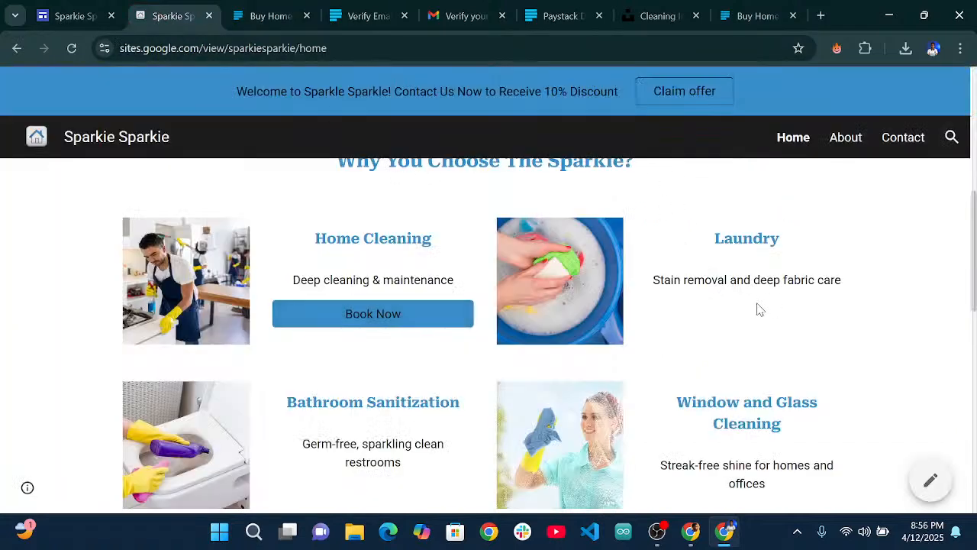
Select the Laundry card's heading and description, review the page, then clear the selection.
left_click_drag(714, 243, 844, 297)
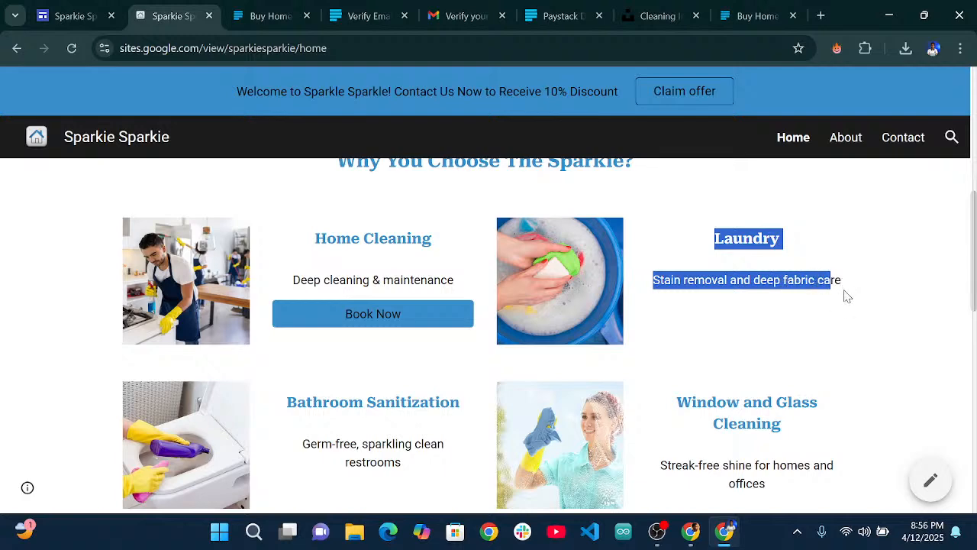
scroll(763, 319, "down", 3)
scroll(707, 273, "up", 2)
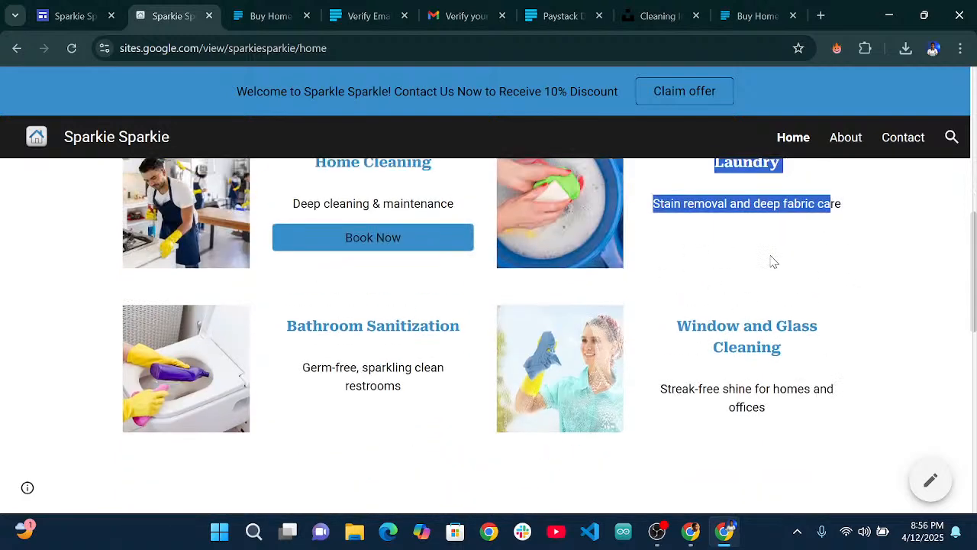
scroll(771, 260, "up", 1)
scroll(725, 306, "up", 1)
scroll(719, 312, "up", 4)
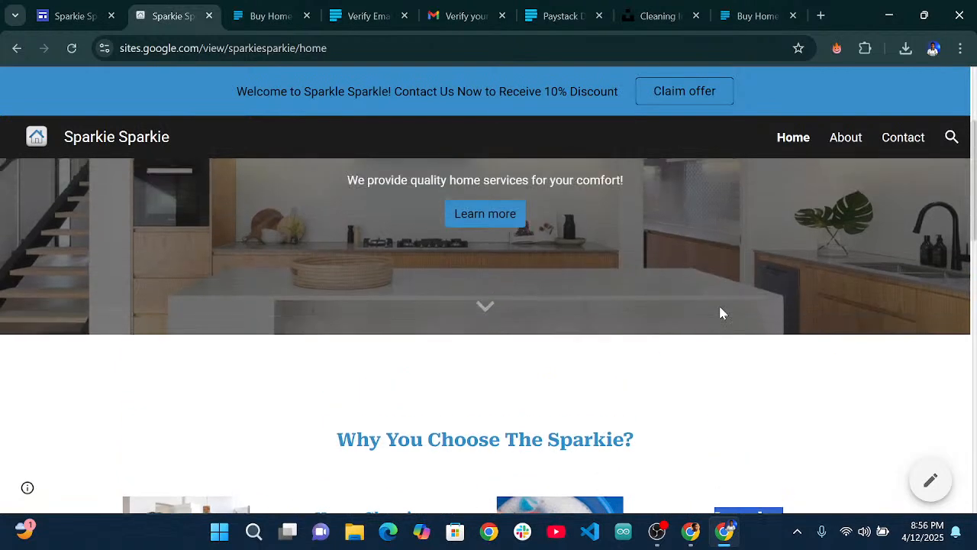
scroll(720, 311, "down", 4)
scroll(725, 309, "down", 2)
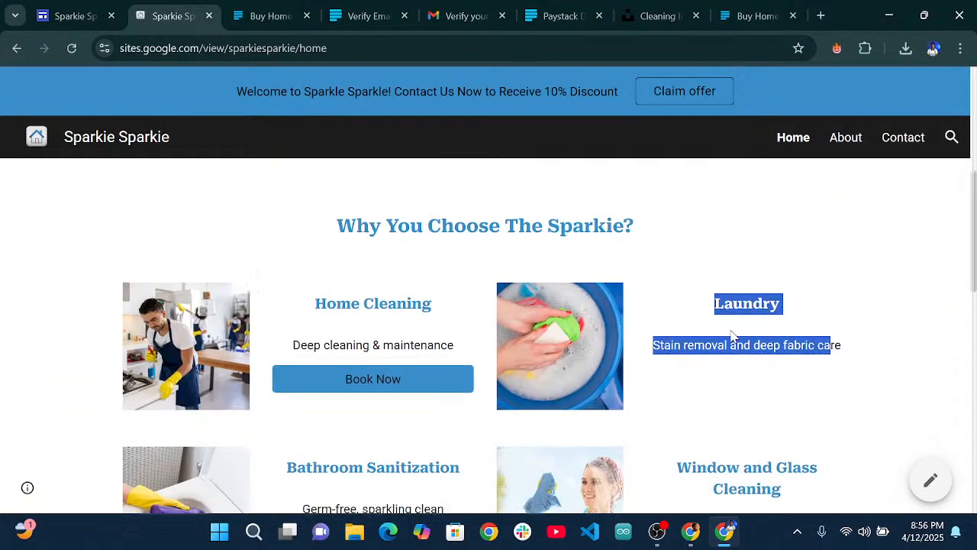
left_click(735, 284)
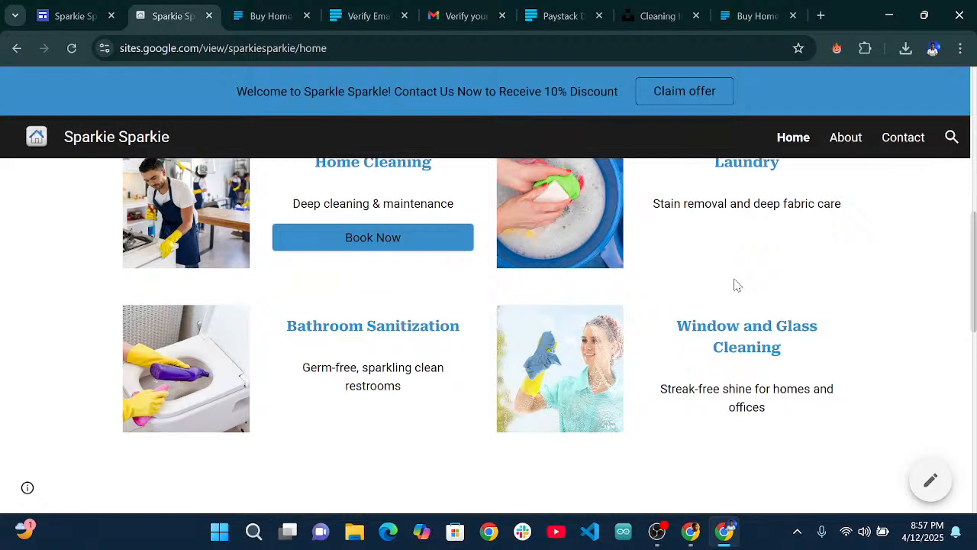
Review the Home cleaning checkout page and the Paystack Compliance profile details.
left_click(278, 14)
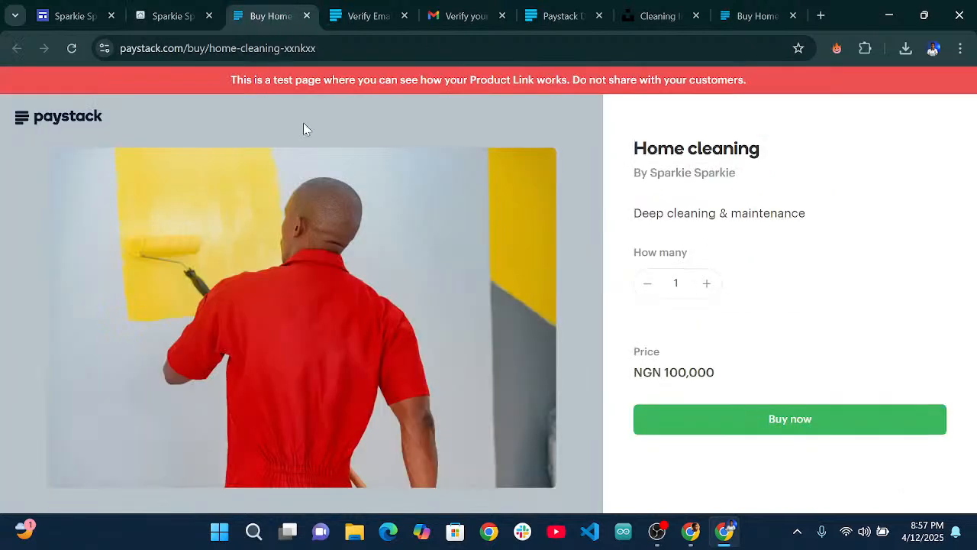
left_click(565, 14)
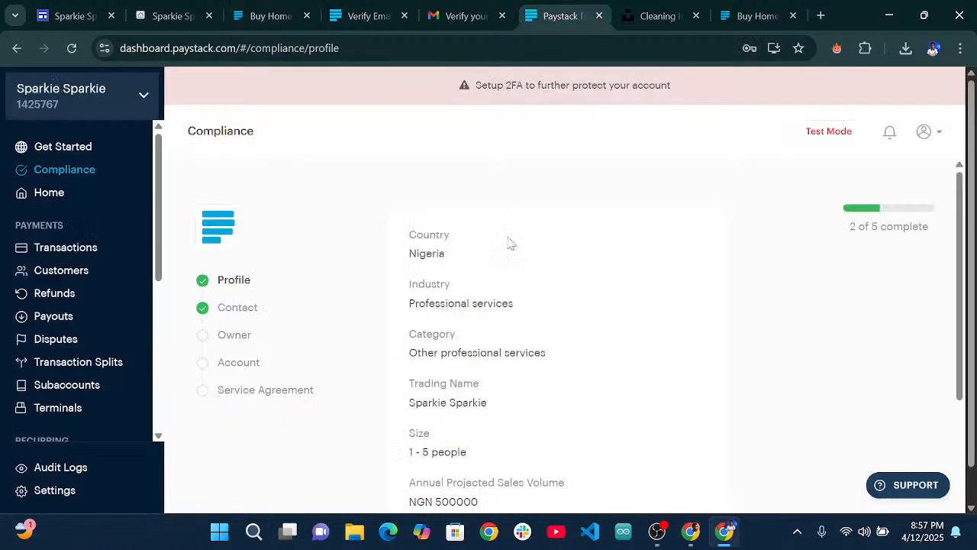
scroll(505, 252, "down", 1)
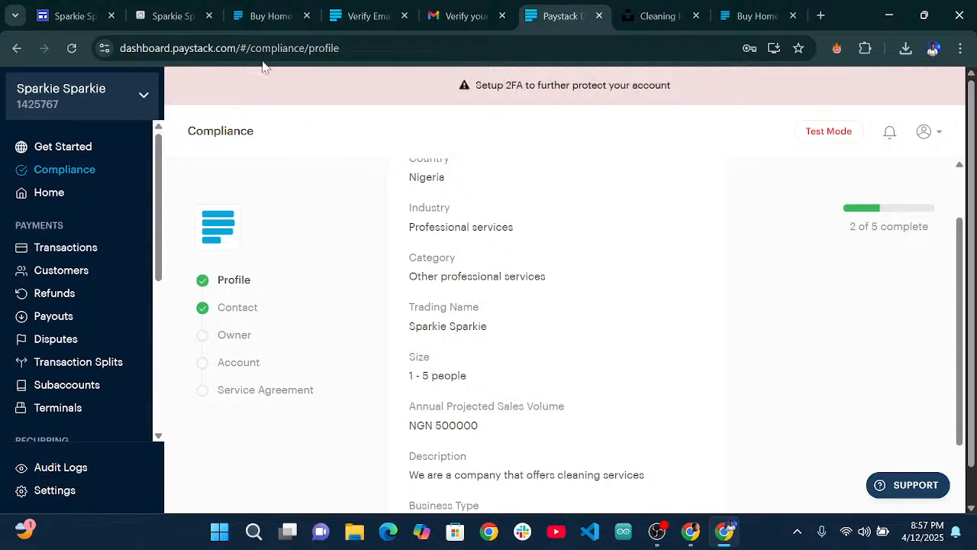
Return to the published Sparkie Sparkie Home page, scrolled up to its welcome banner.
left_click(148, 10)
scroll(394, 225, "up", 1)
scroll(394, 226, "up", 5)
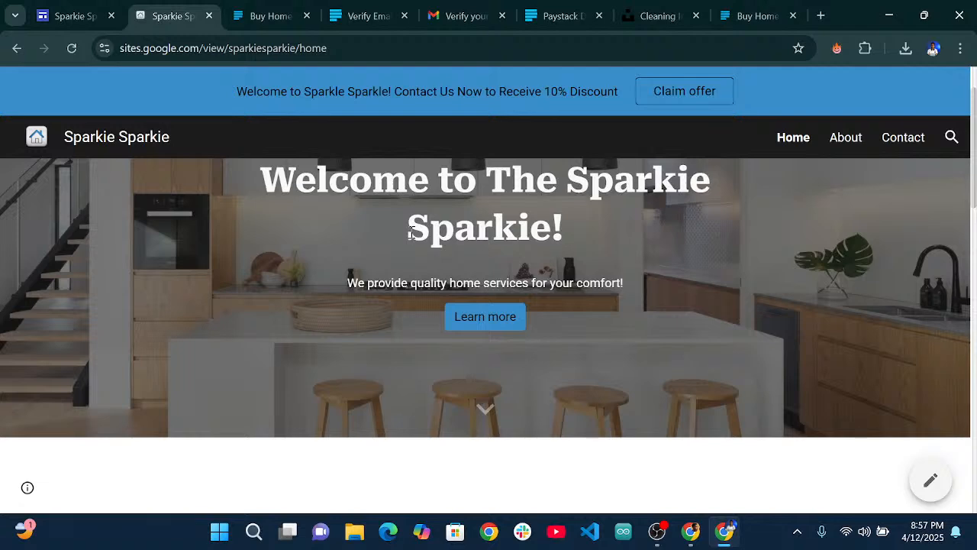
scroll(410, 244, "down", 10)
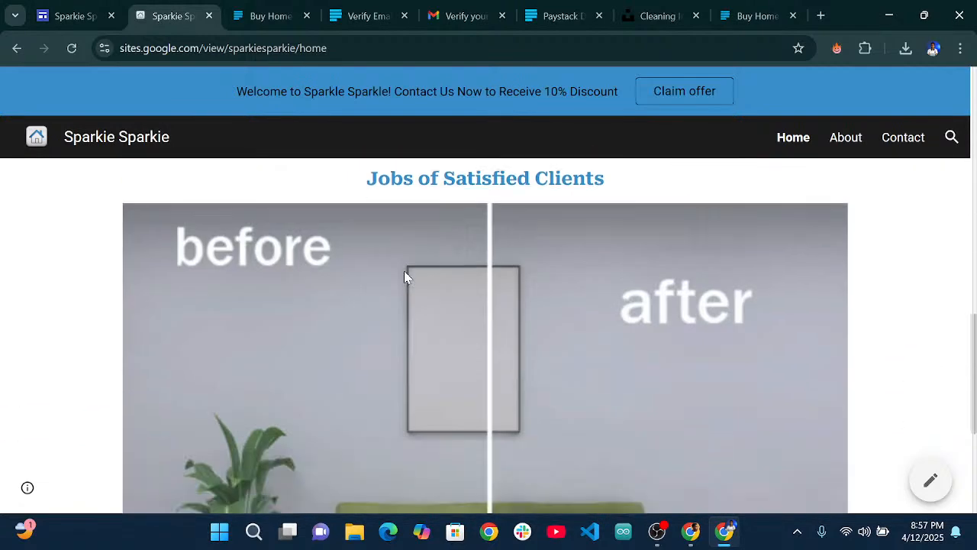
scroll(404, 277, "up", 10)
scroll(472, 286, "down", 4)
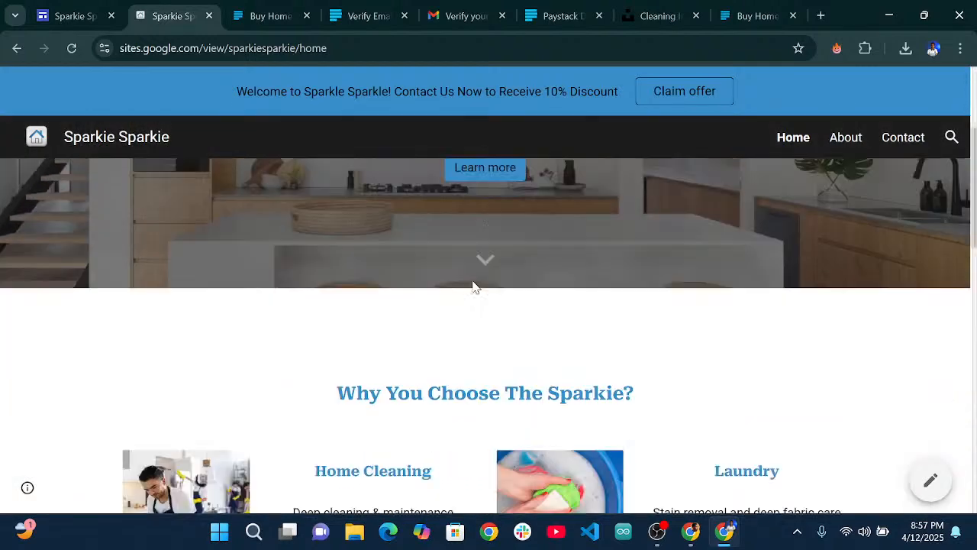
scroll(488, 290, "down", 5)
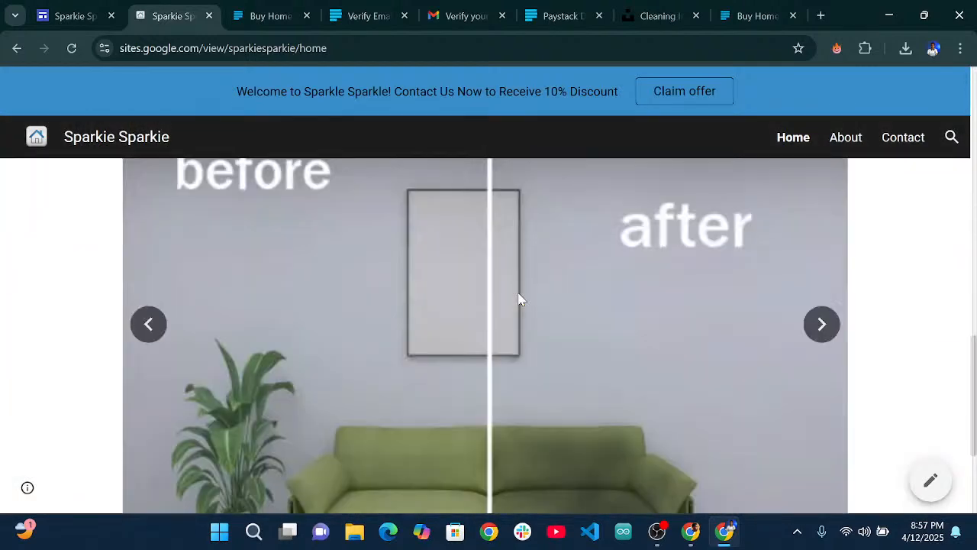